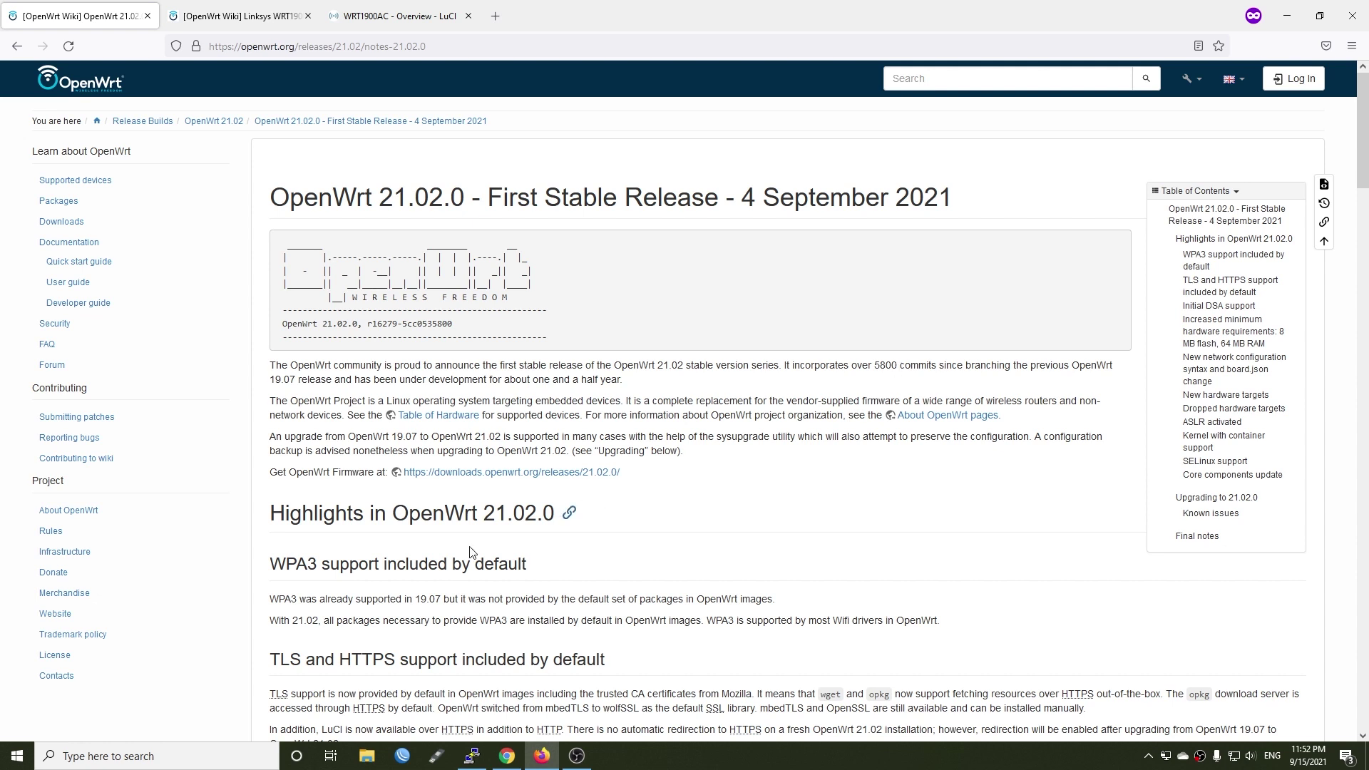
# Scroll through the Linksys WRT1900AC wiki page, highlighting details along the way.
pyautogui.scroll(-1, 324, 517)
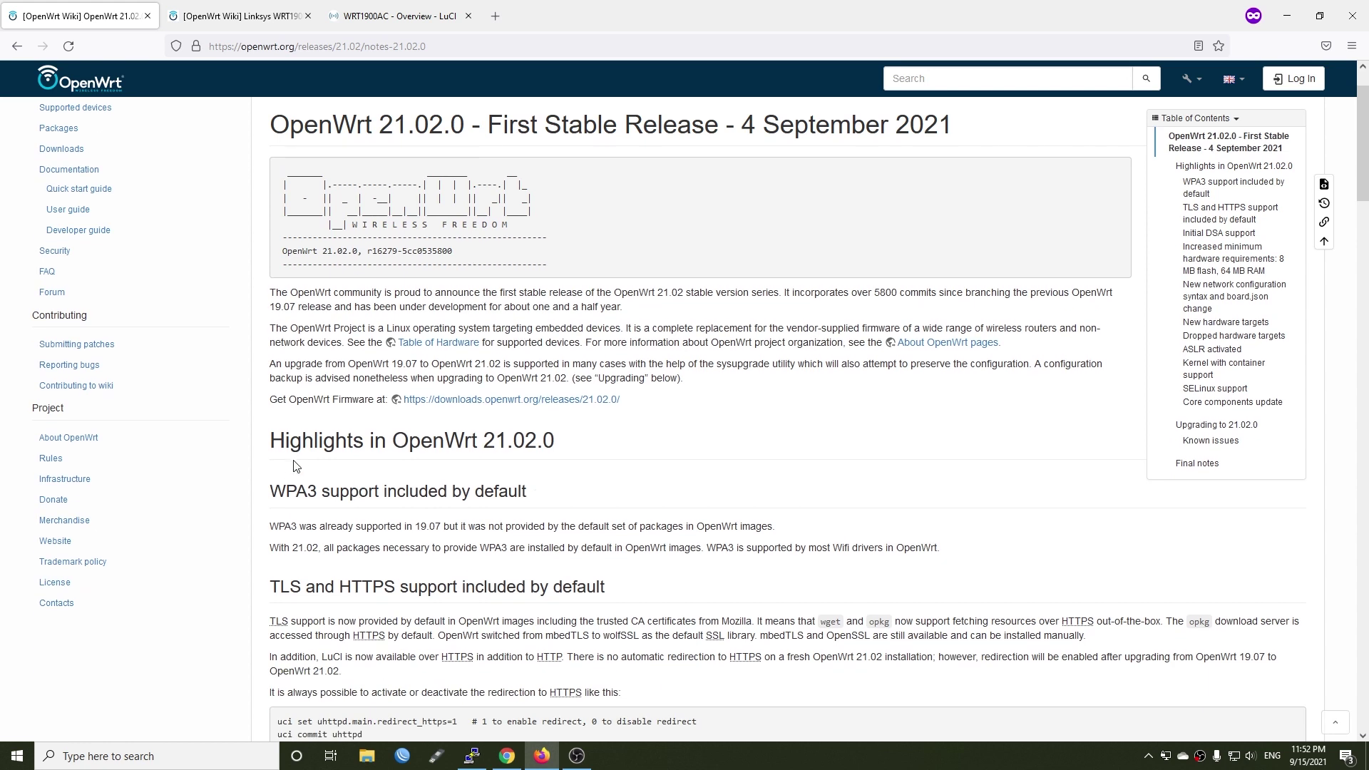
pyautogui.moveTo(272, 486); pyautogui.dragTo(308, 488)
pyautogui.scroll(-1, 314, 489)
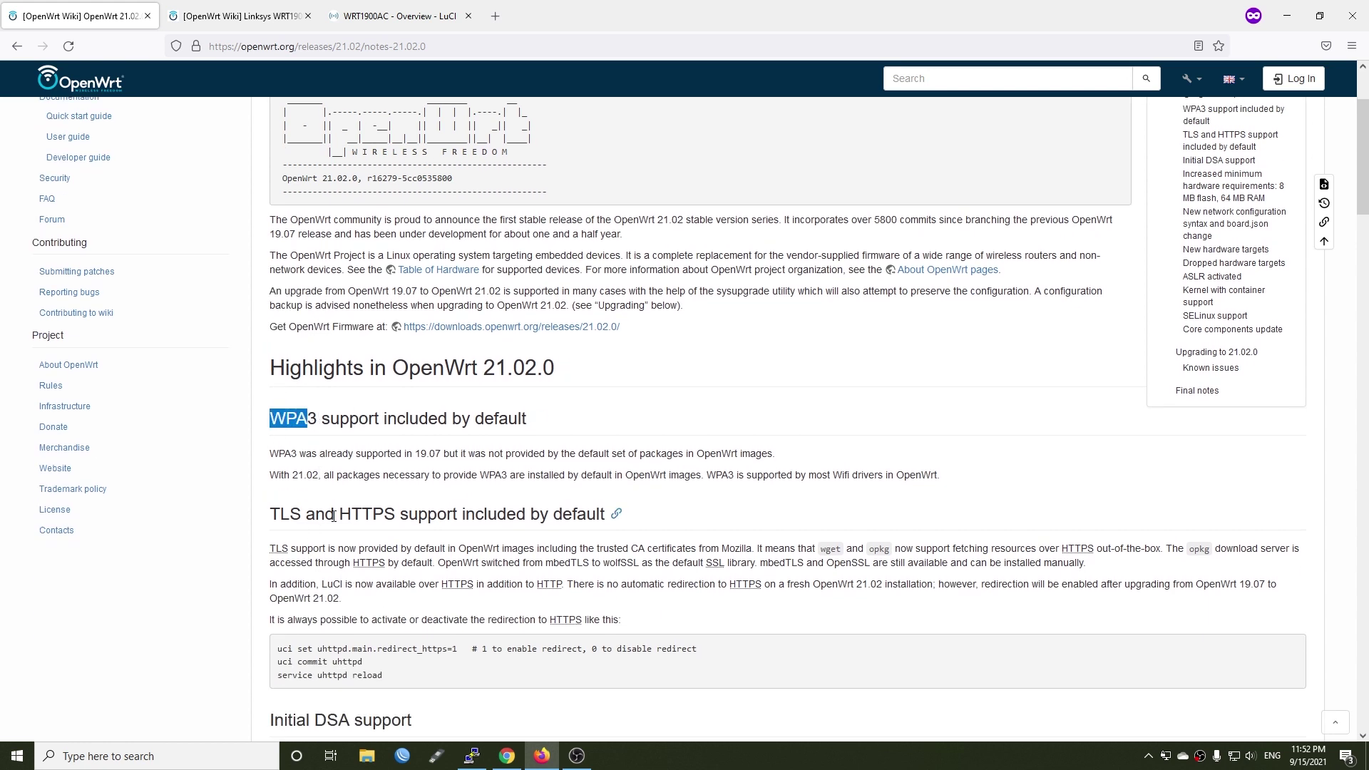
pyautogui.moveTo(336, 514); pyautogui.dragTo(397, 513)
pyautogui.scroll(-3, 397, 513)
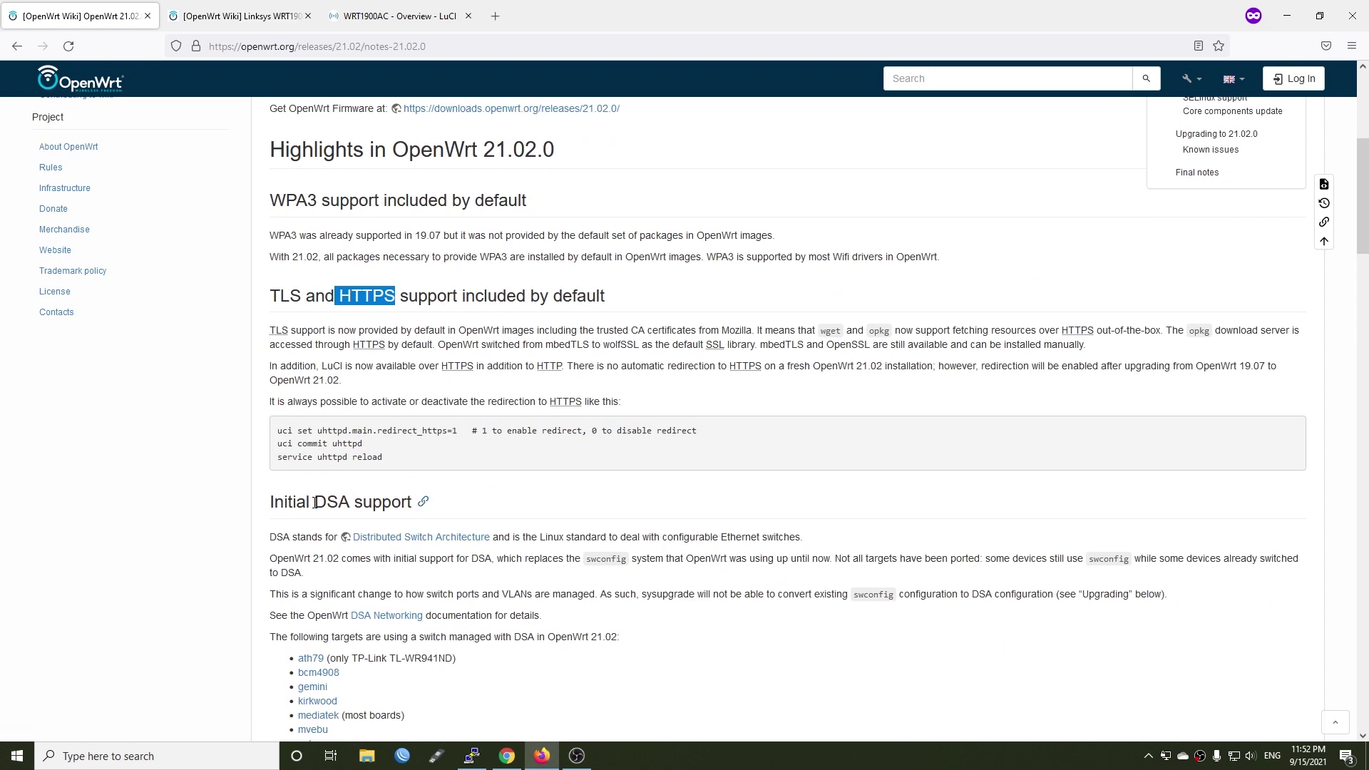
pyautogui.scroll(-1, 350, 501)
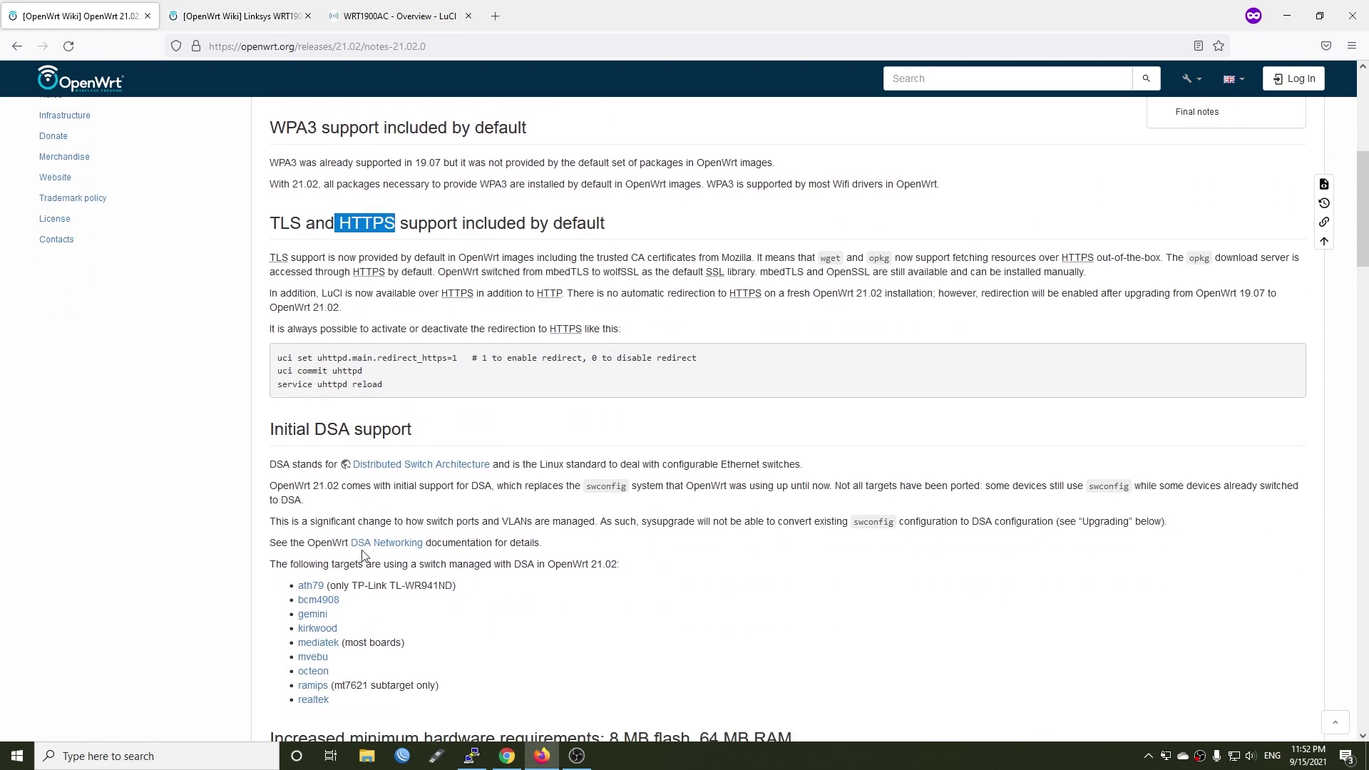
pyautogui.scroll(-1, 373, 579)
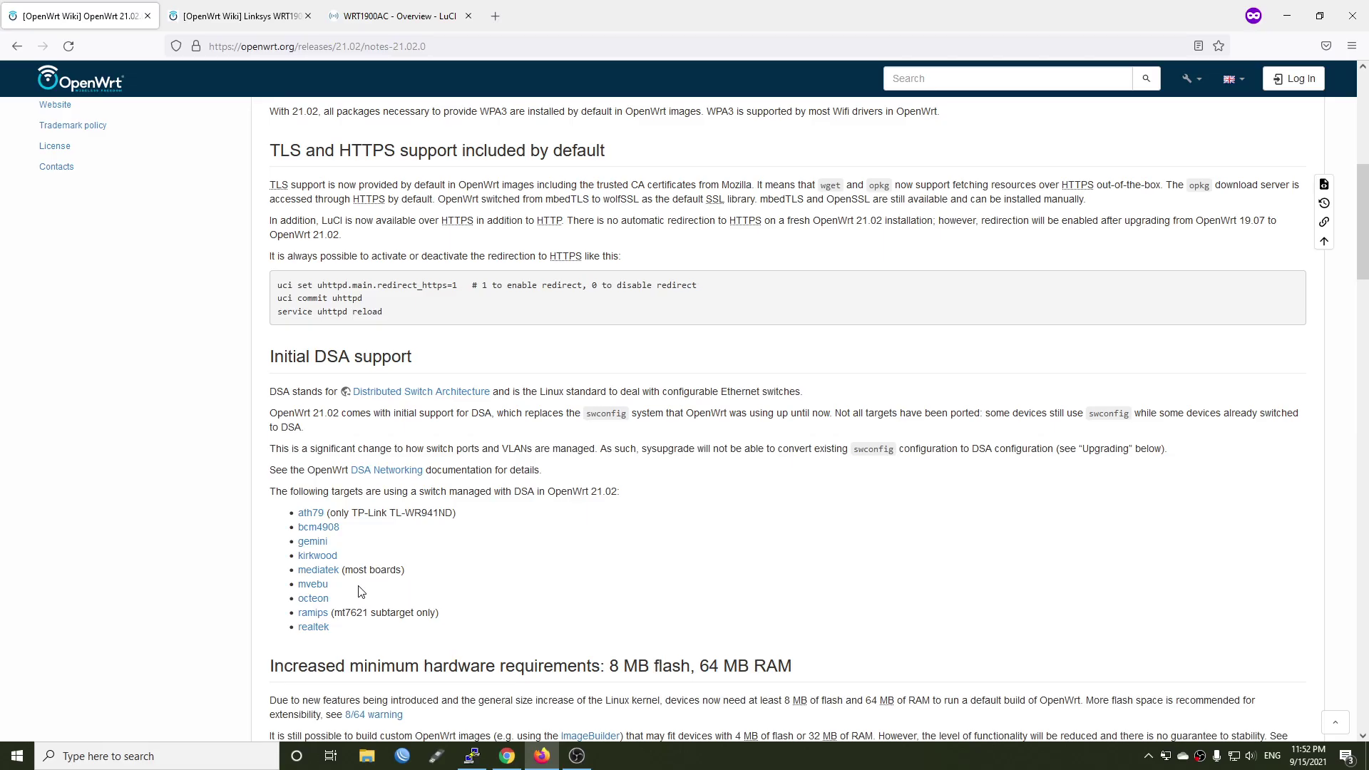
# View the router's VLANs on LuCI's Network > Switch page, then return to the wiki tab.
pyautogui.click(399, 16)
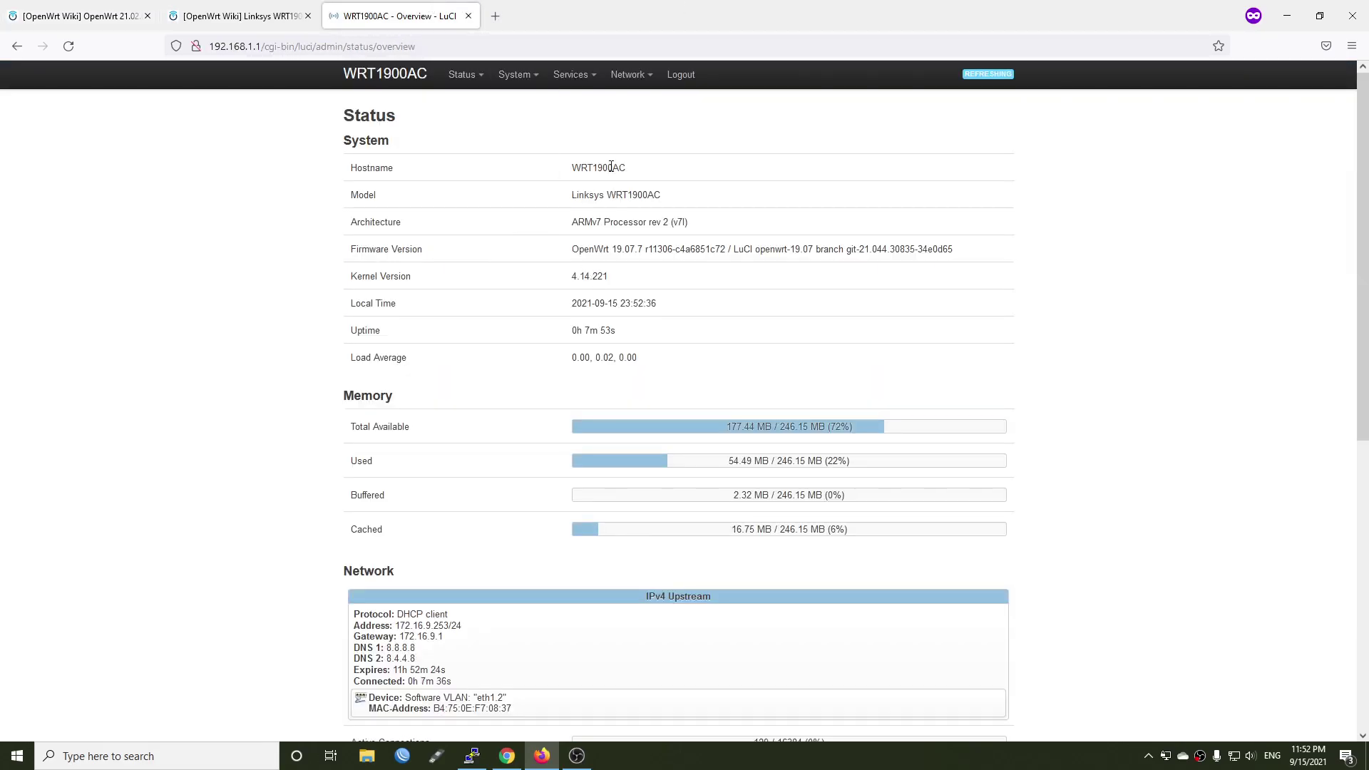
pyautogui.moveTo(669, 204); pyautogui.dragTo(573, 212)
pyautogui.moveTo(629, 74)
pyautogui.click(648, 141)
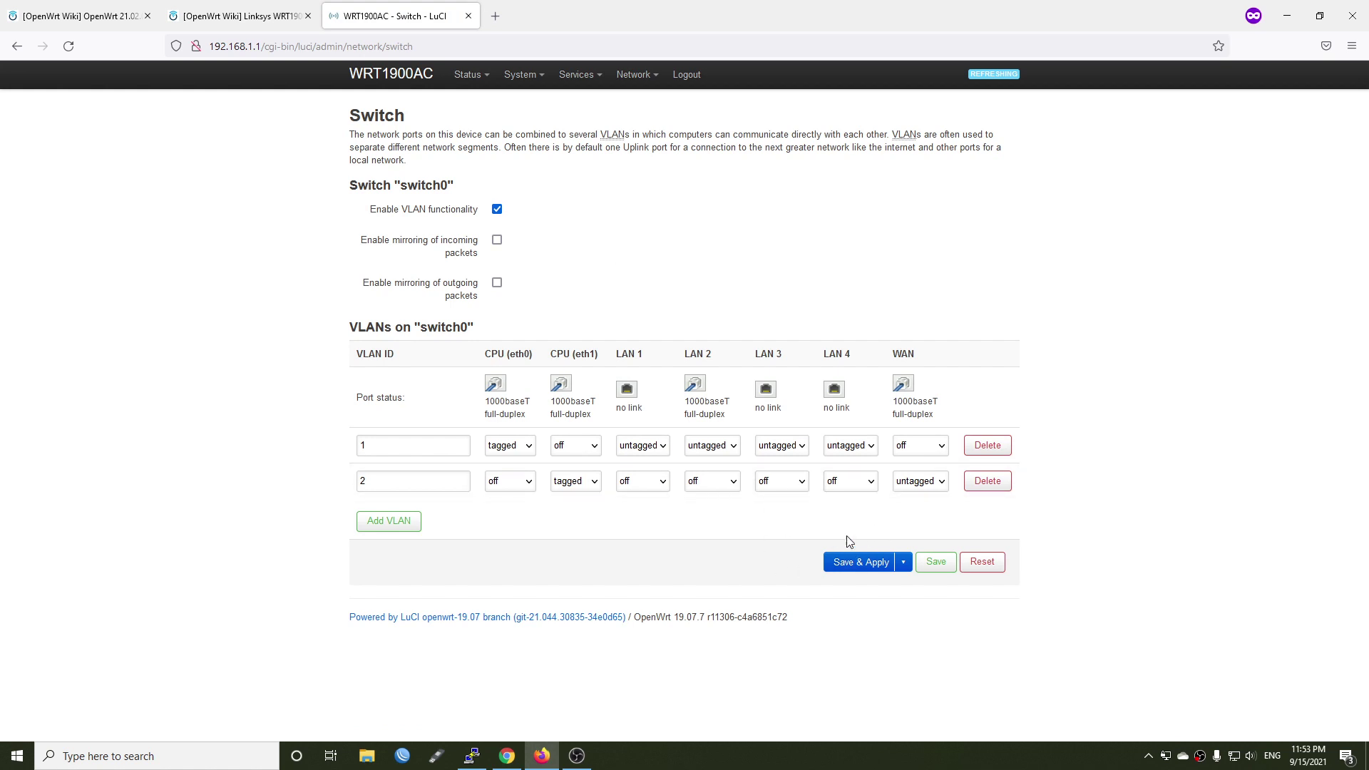
pyautogui.hotkey('ctrl', 'shift', 'Tab')
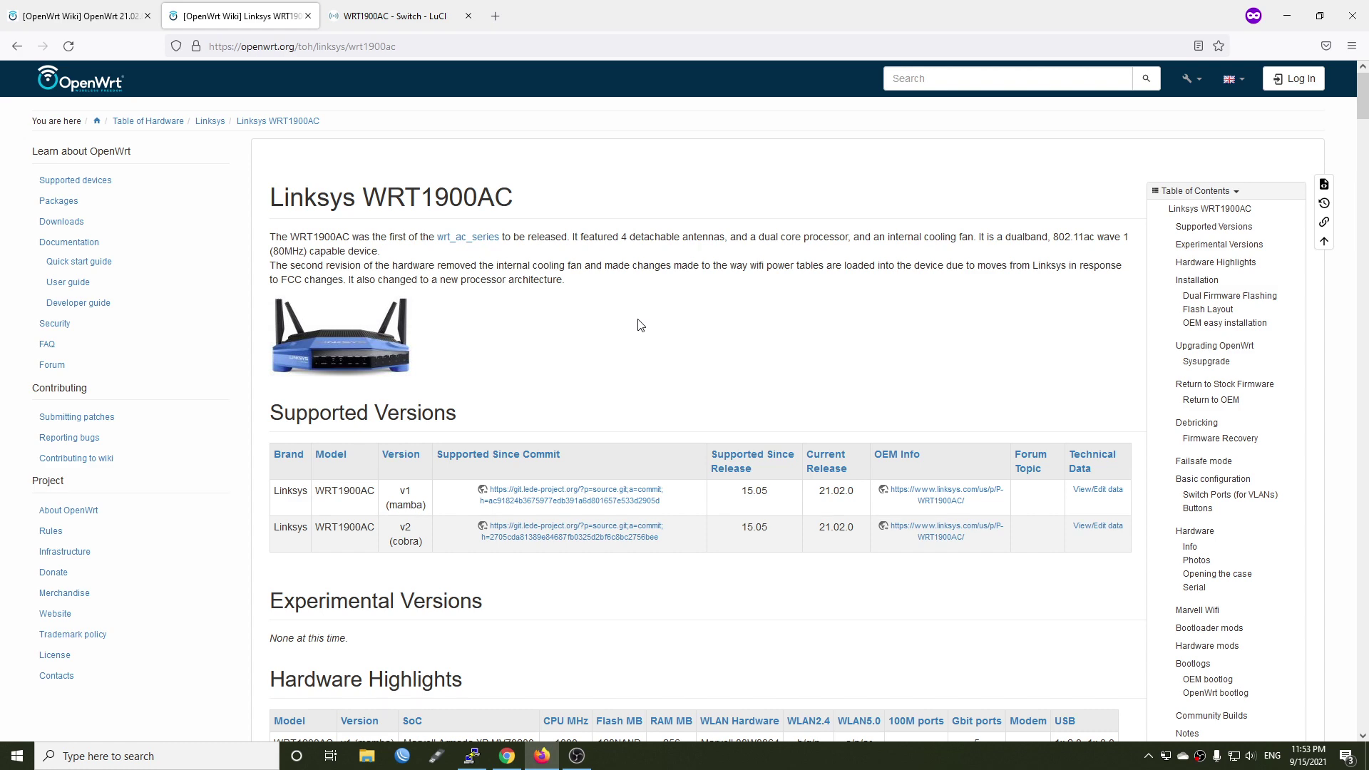
# Save the 21.02.0 v1 sysupgrade image from the Installation table's Firmware OpenWrt Upgrade column.
pyautogui.scroll(-3, 622, 382)
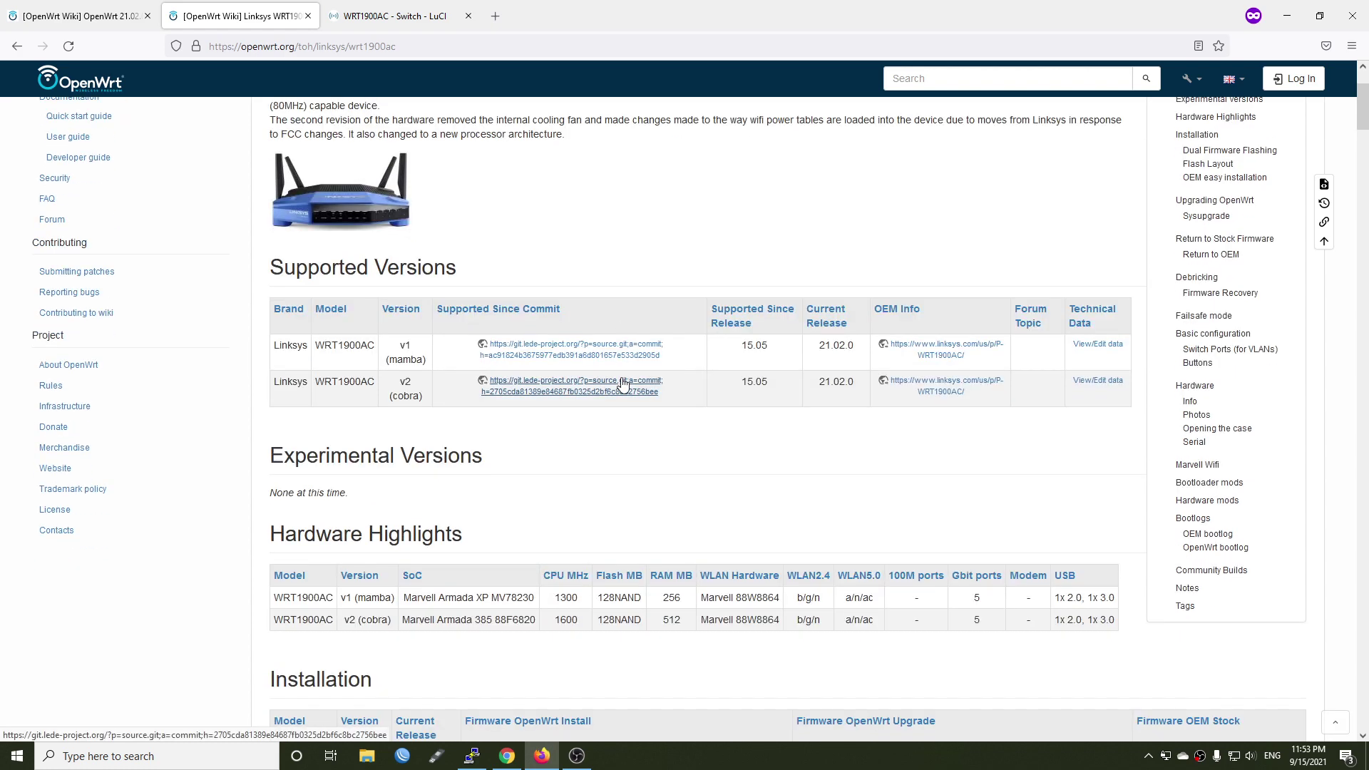
pyautogui.scroll(-1, 622, 382)
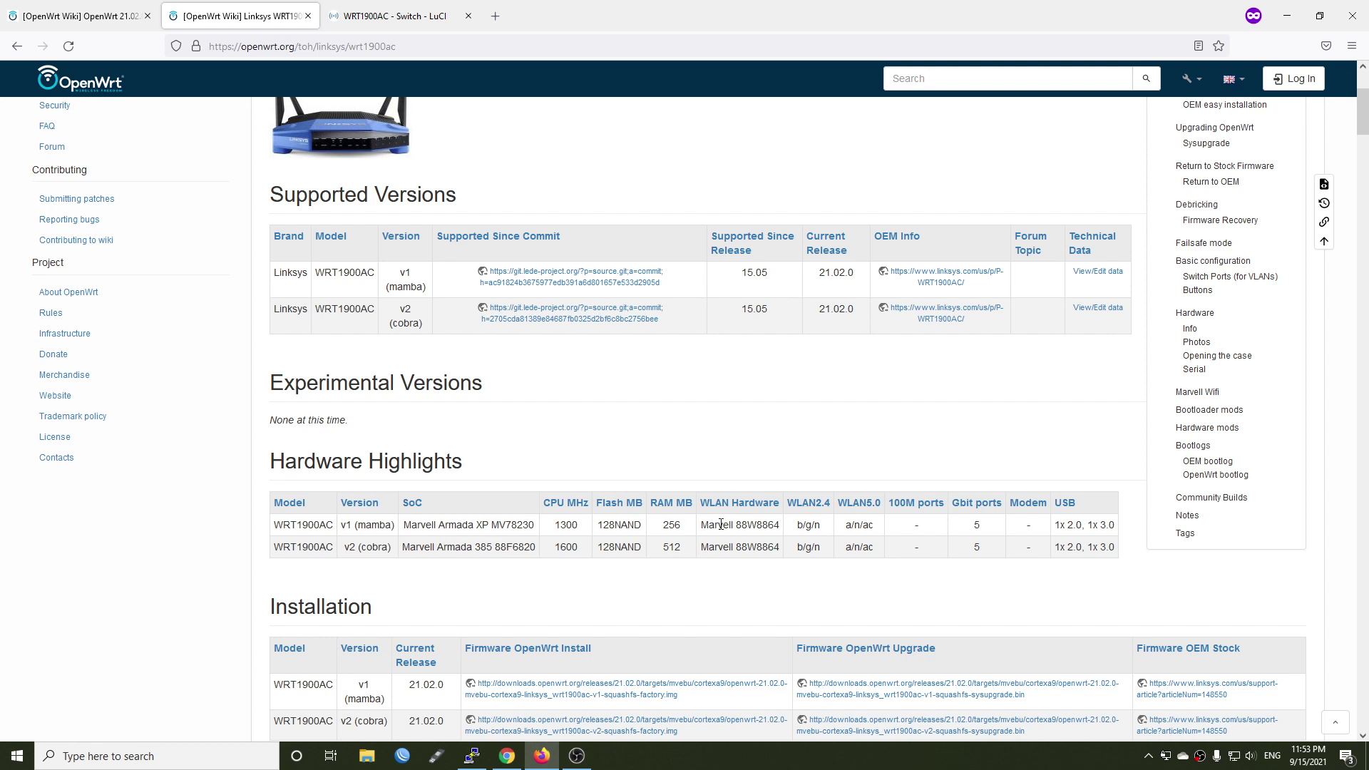
pyautogui.scroll(-2, 855, 523)
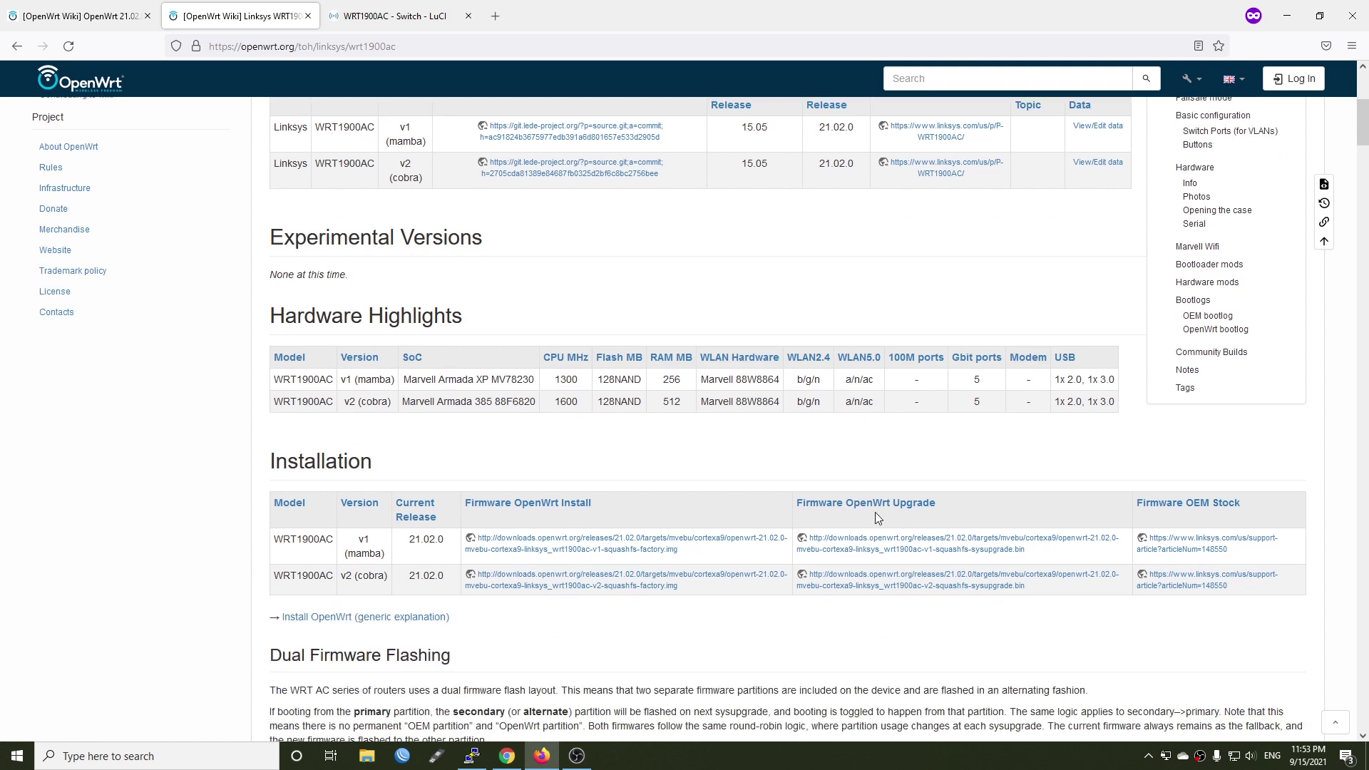
pyautogui.moveTo(934, 501); pyautogui.dragTo(794, 502)
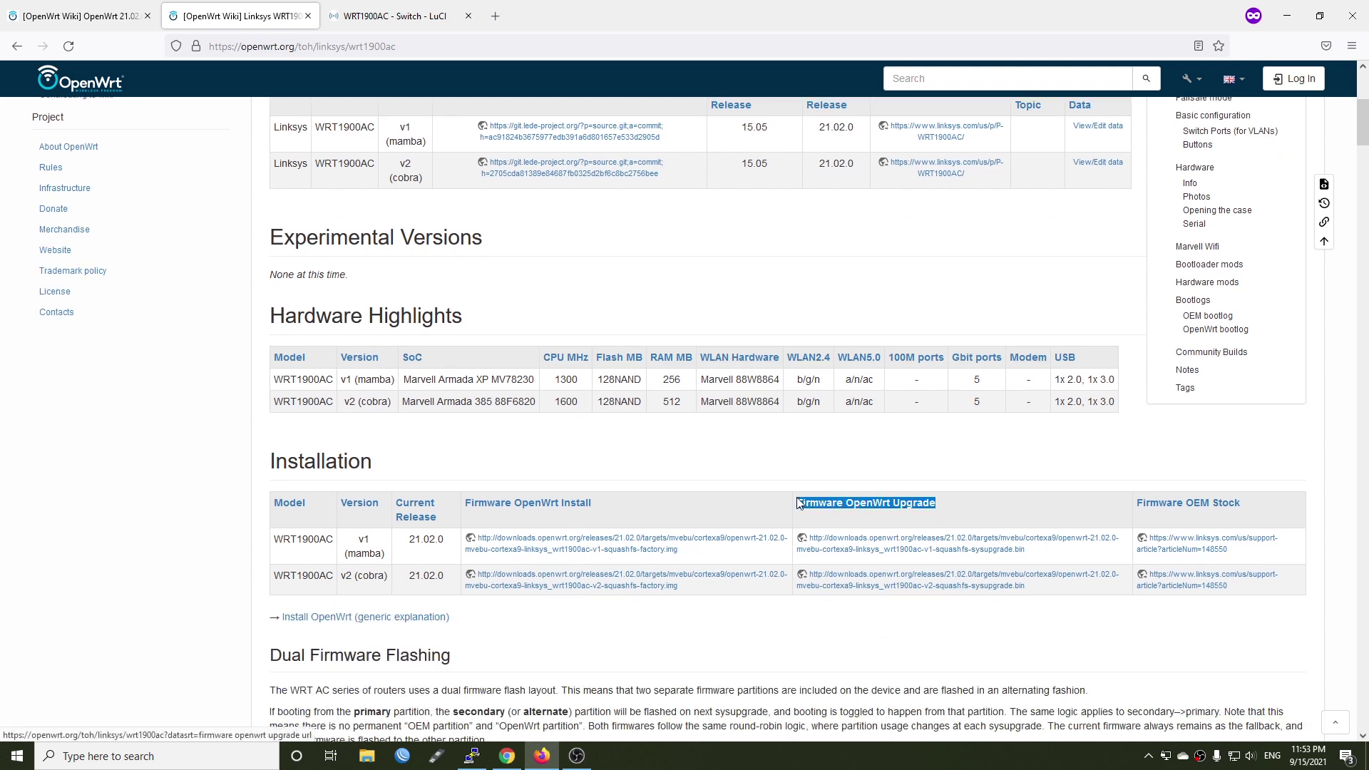
pyautogui.click(923, 553)
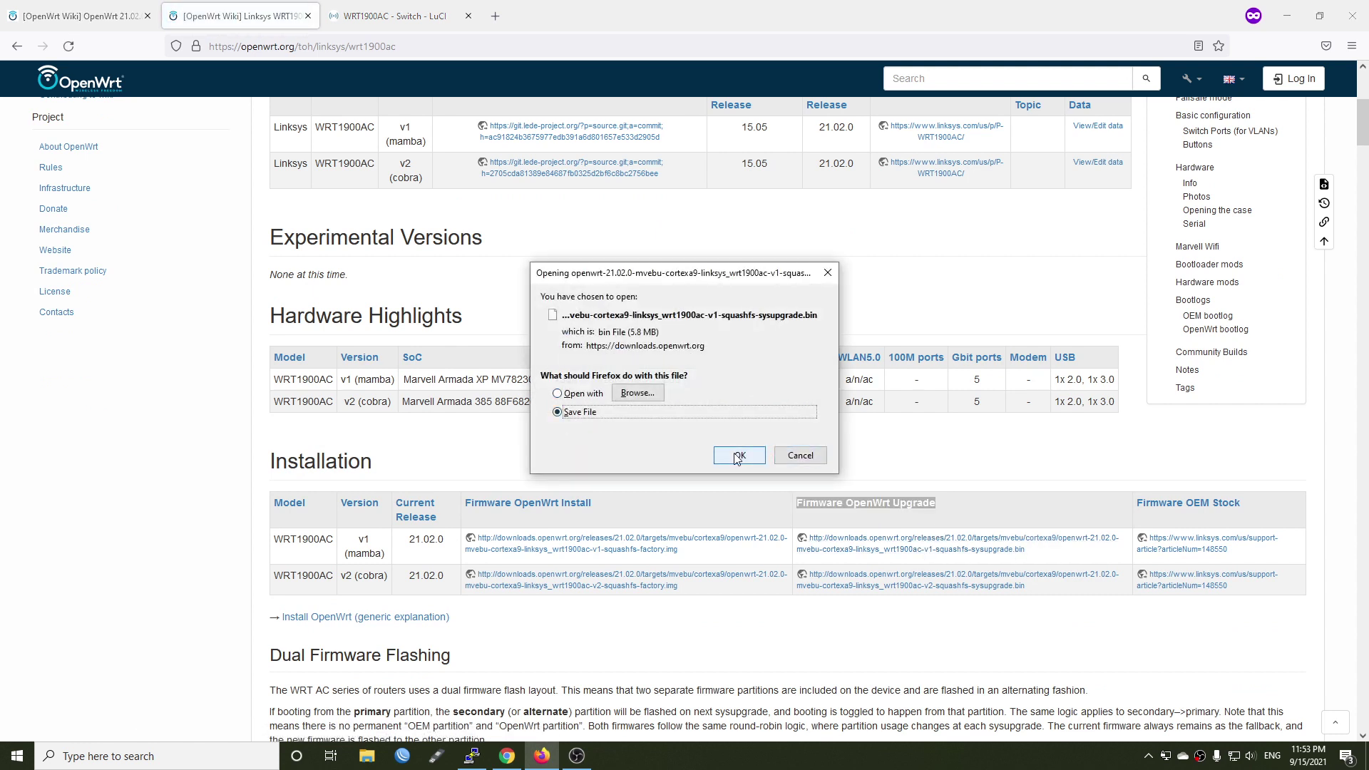
pyautogui.click(739, 456)
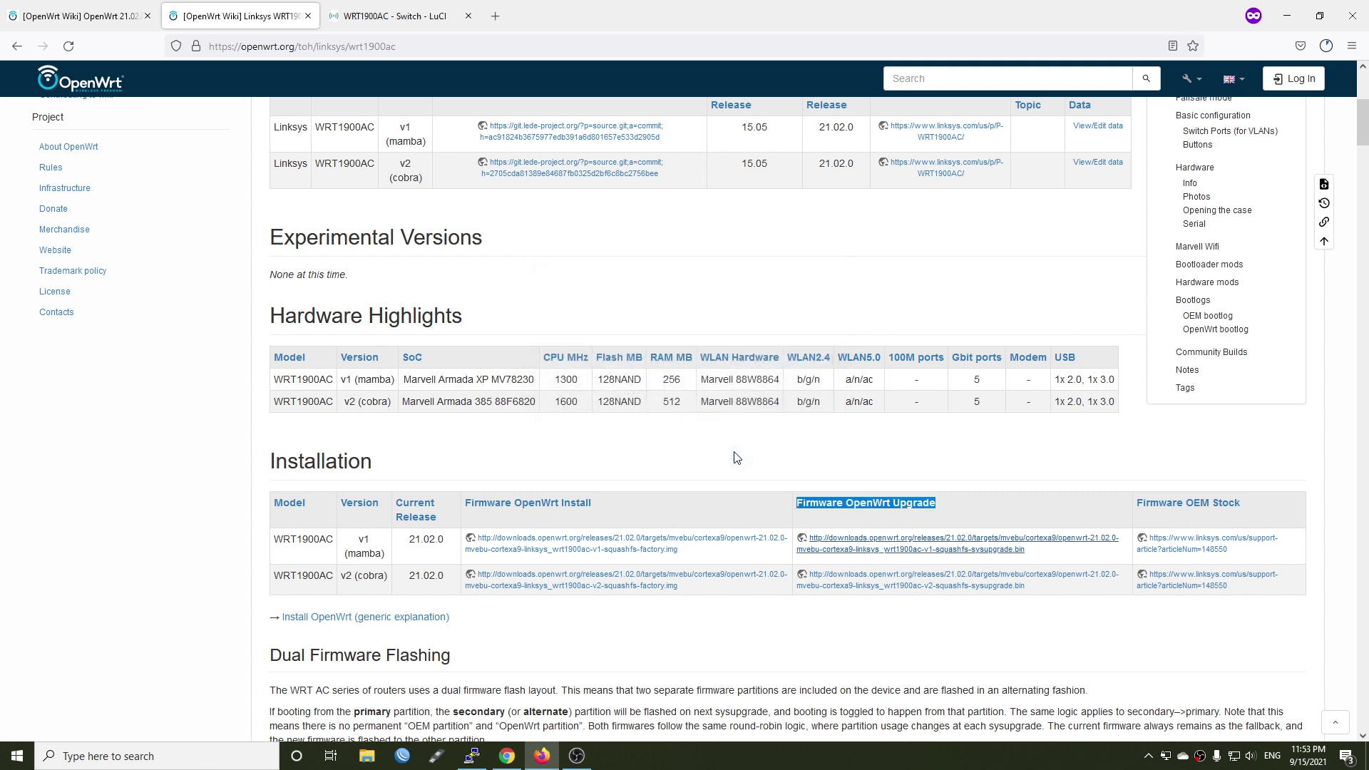
pyautogui.click(1326, 46)
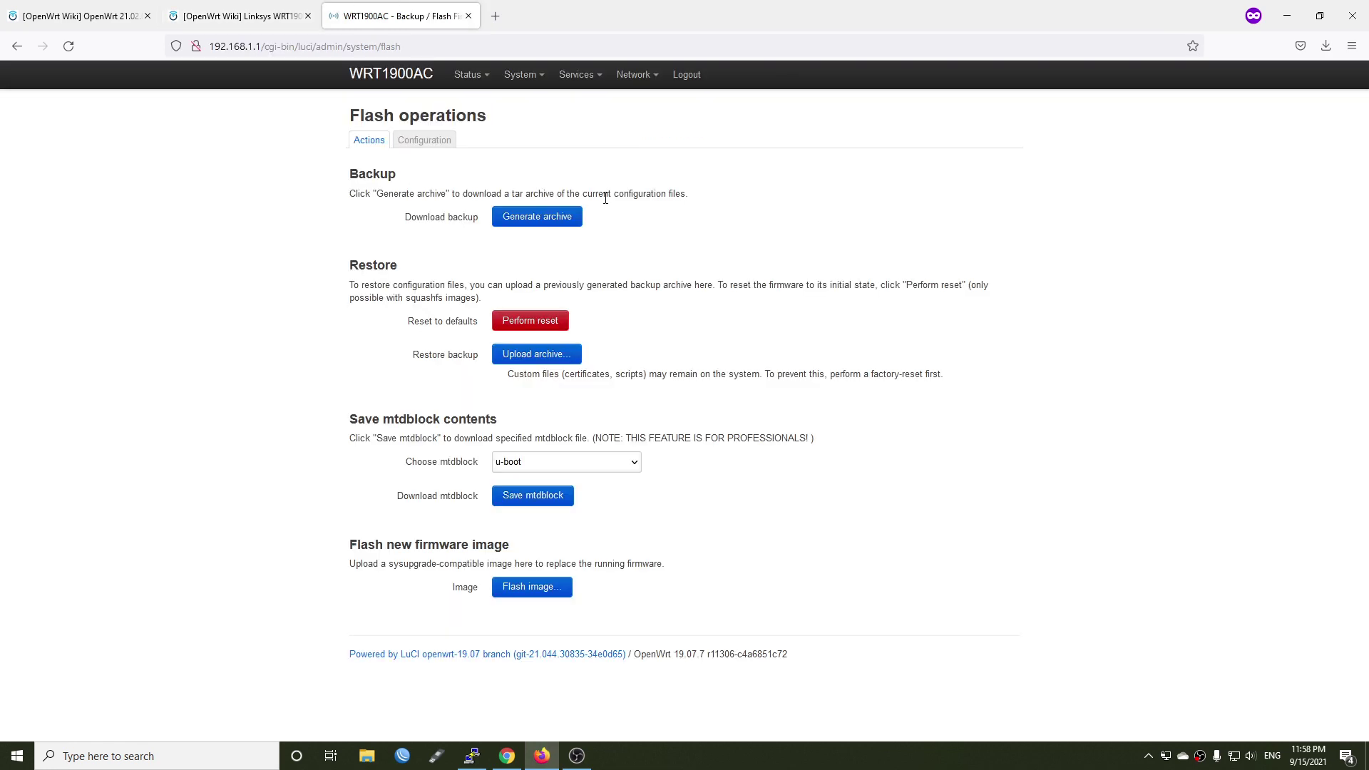
pyautogui.moveTo(528, 76)
pyautogui.click(567, 242)
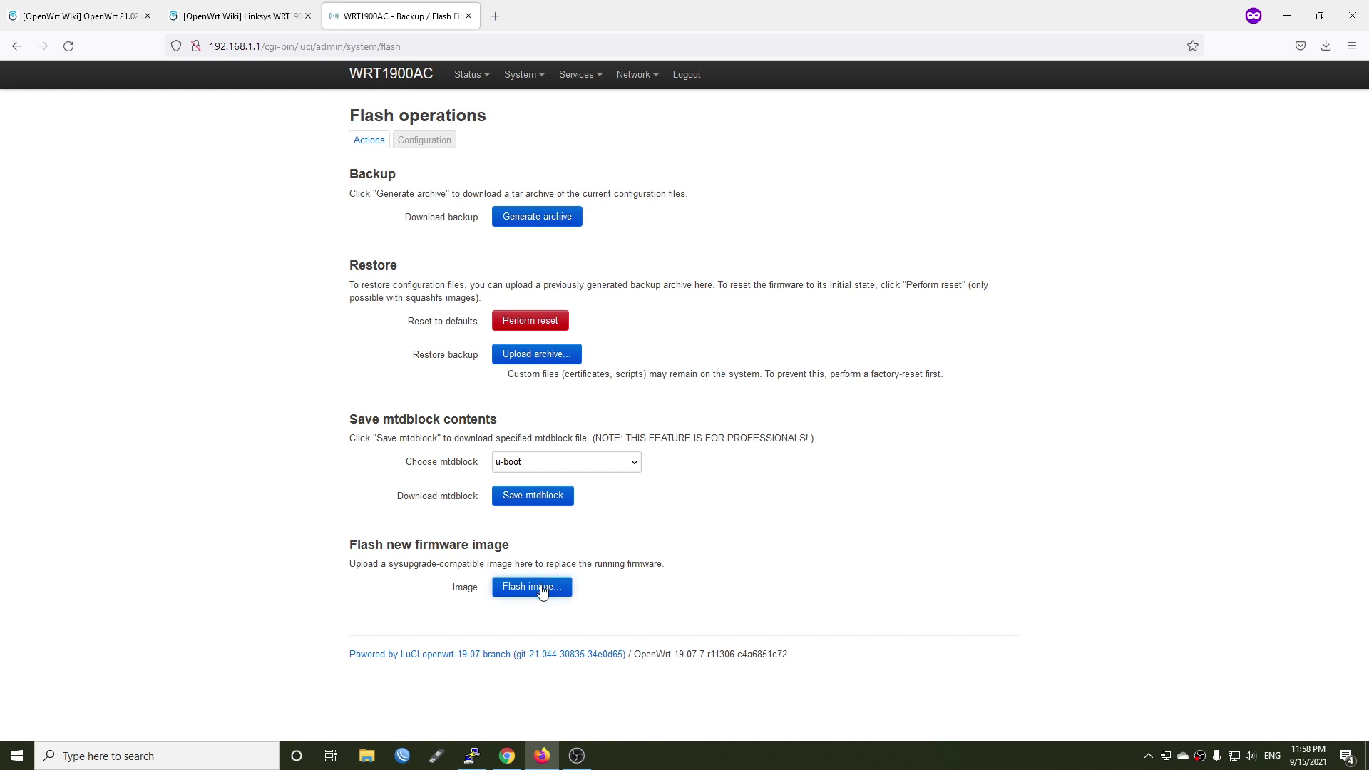
pyautogui.click(542, 588)
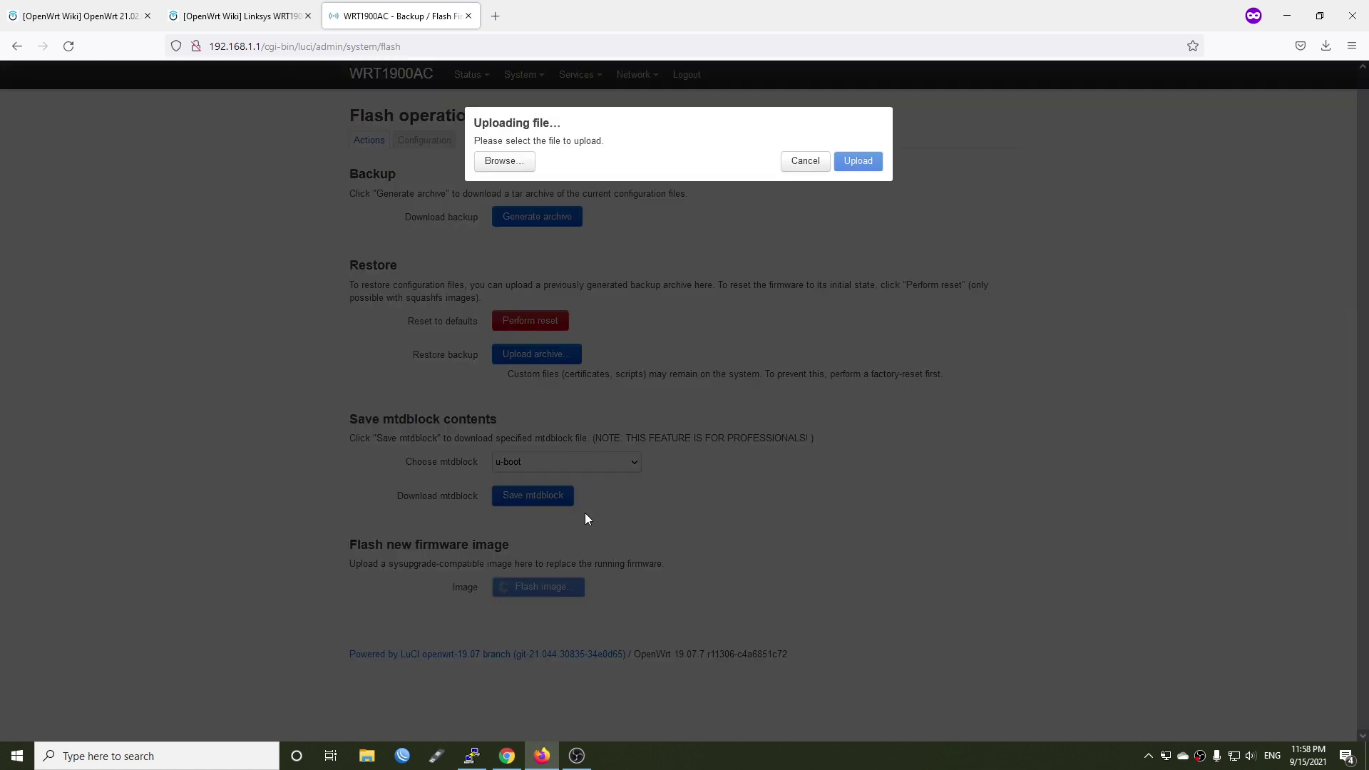
pyautogui.click(502, 161)
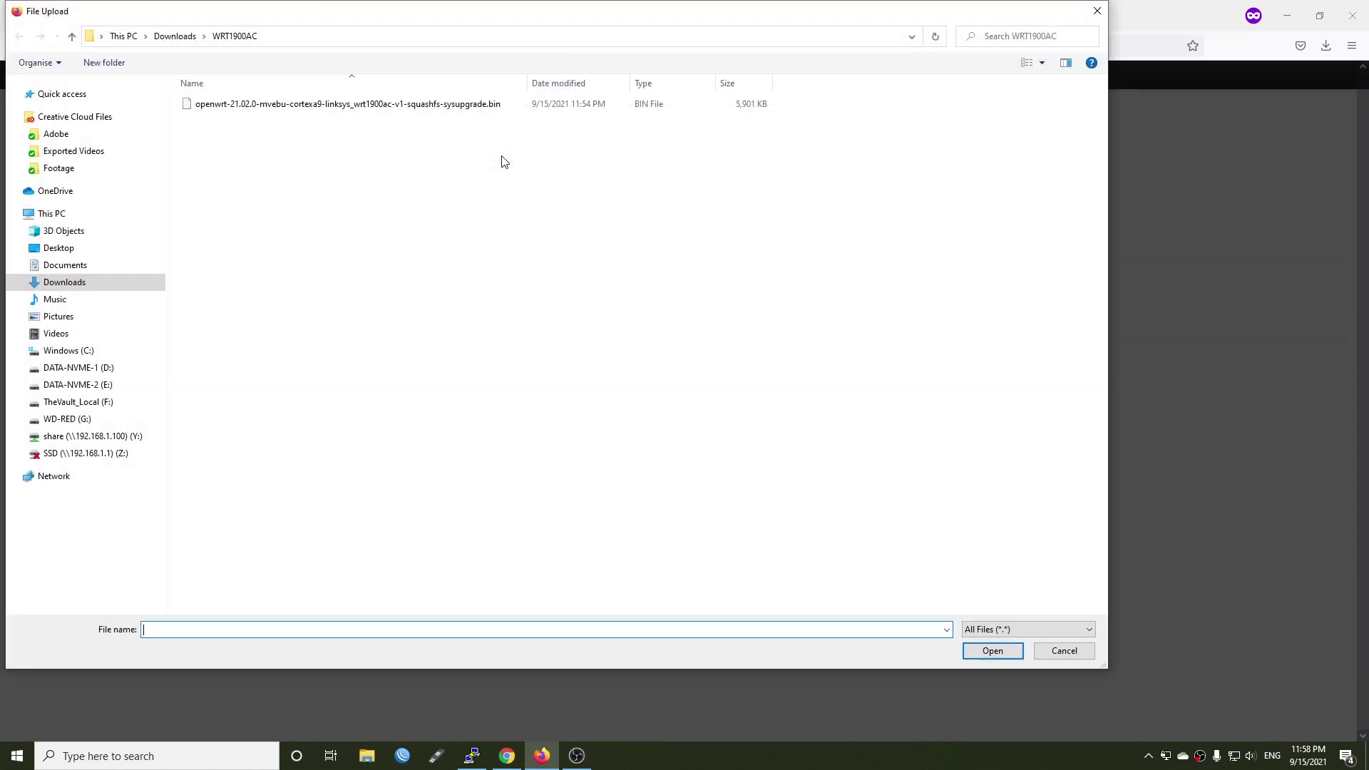
pyautogui.click(432, 107)
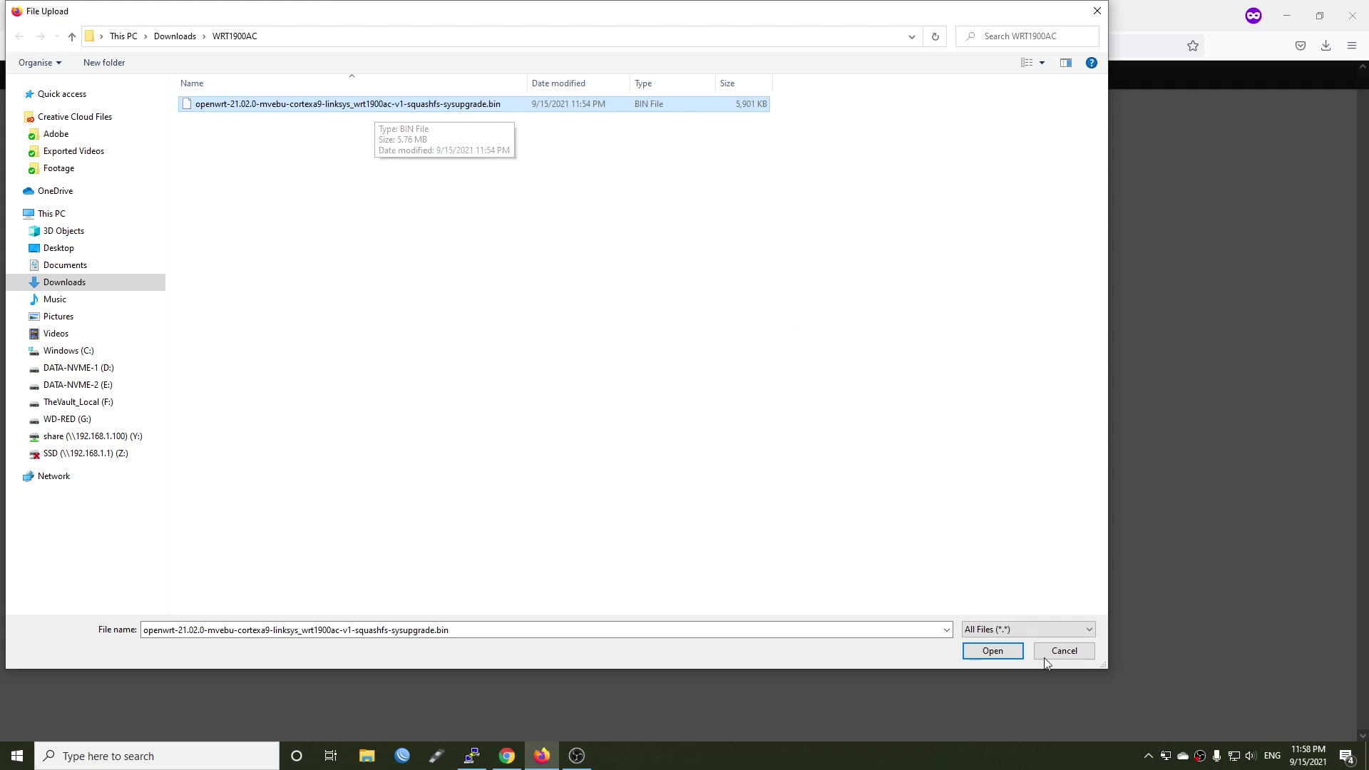
pyautogui.click(994, 653)
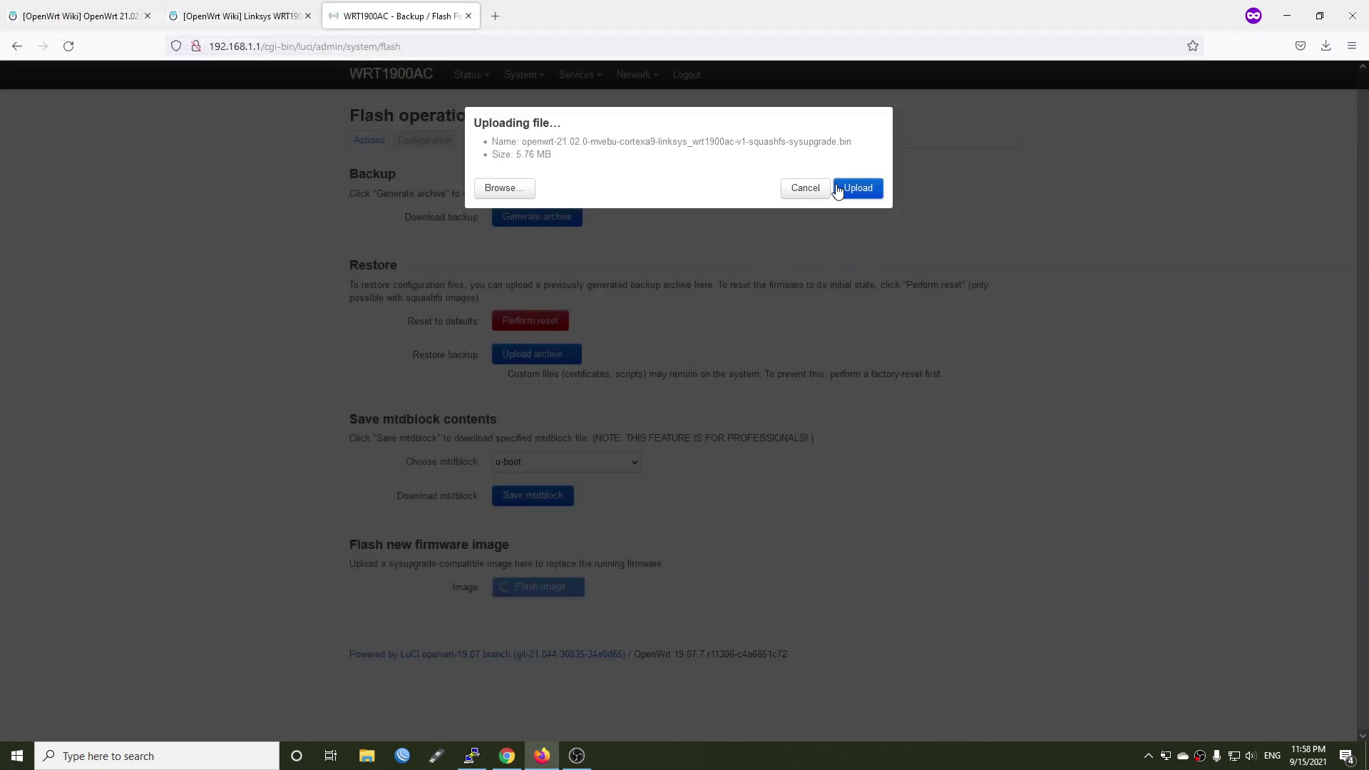
pyautogui.click(853, 190)
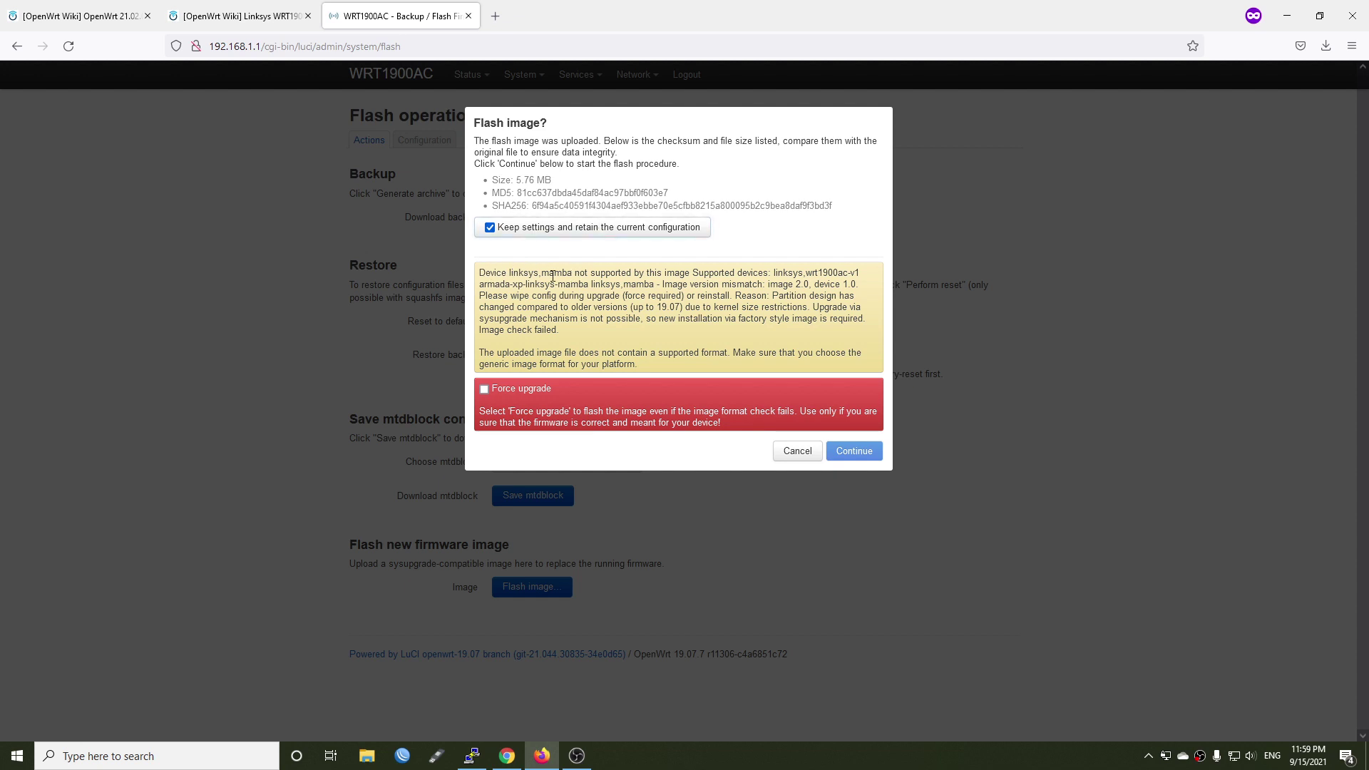
pyautogui.moveTo(546, 273); pyautogui.dragTo(878, 290)
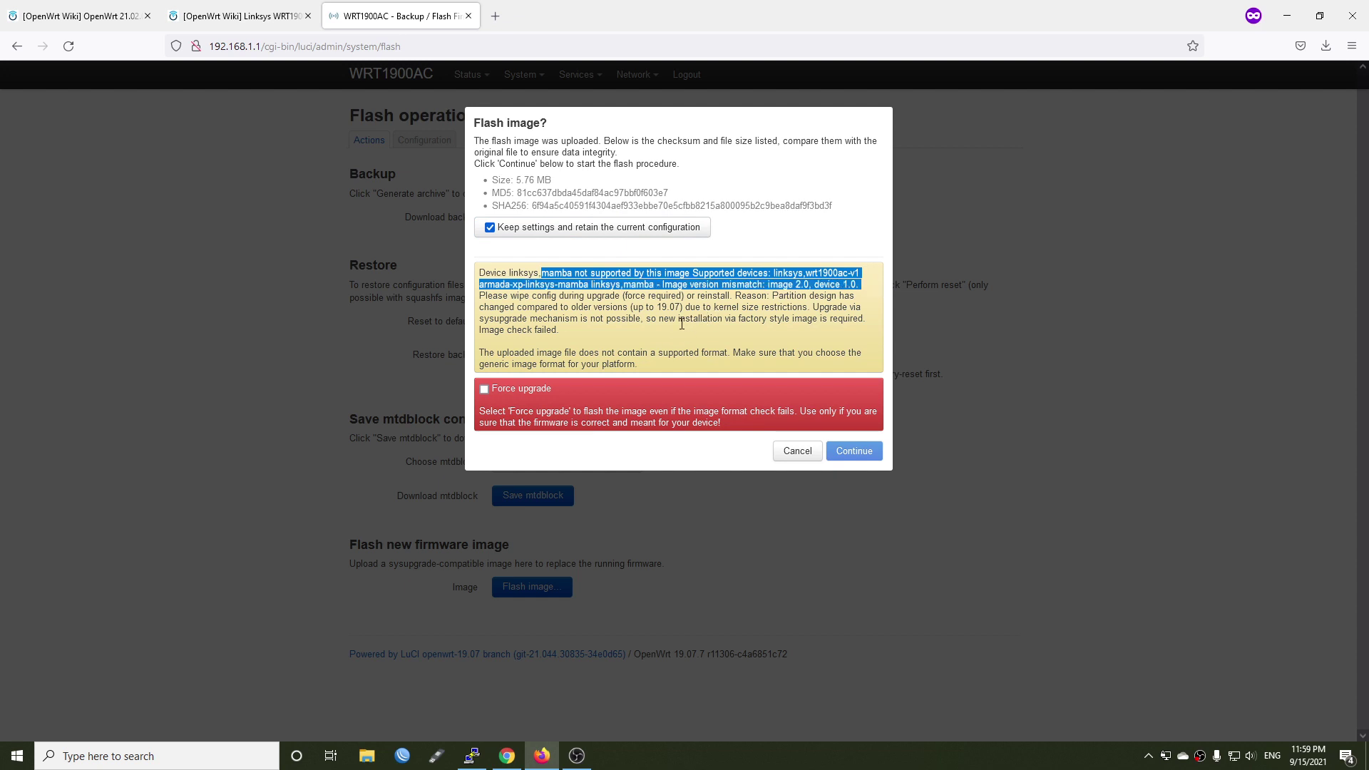
pyautogui.click(805, 320)
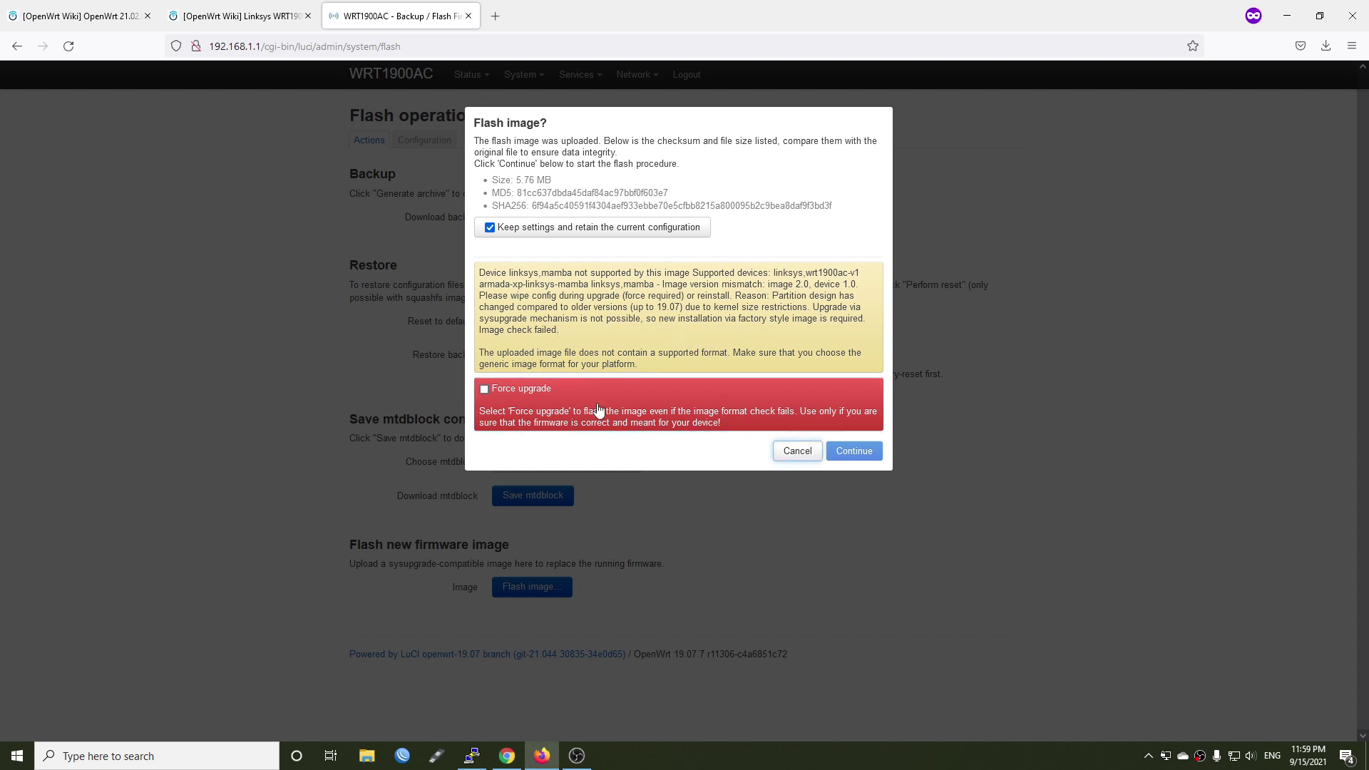
# Cancel the rejected flash and save the 7.9 MB v1 factory image for 21.02.0.
pyautogui.click(797, 450)
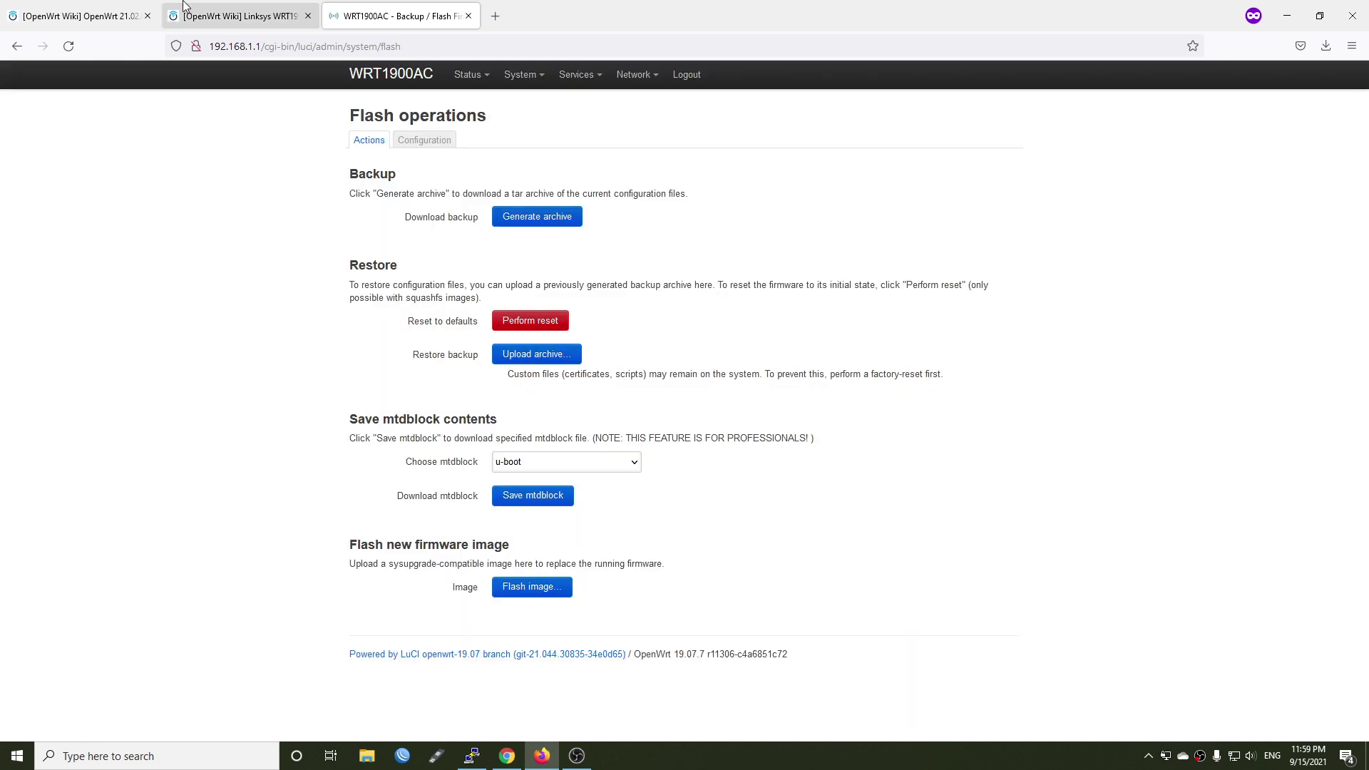
pyautogui.click(239, 16)
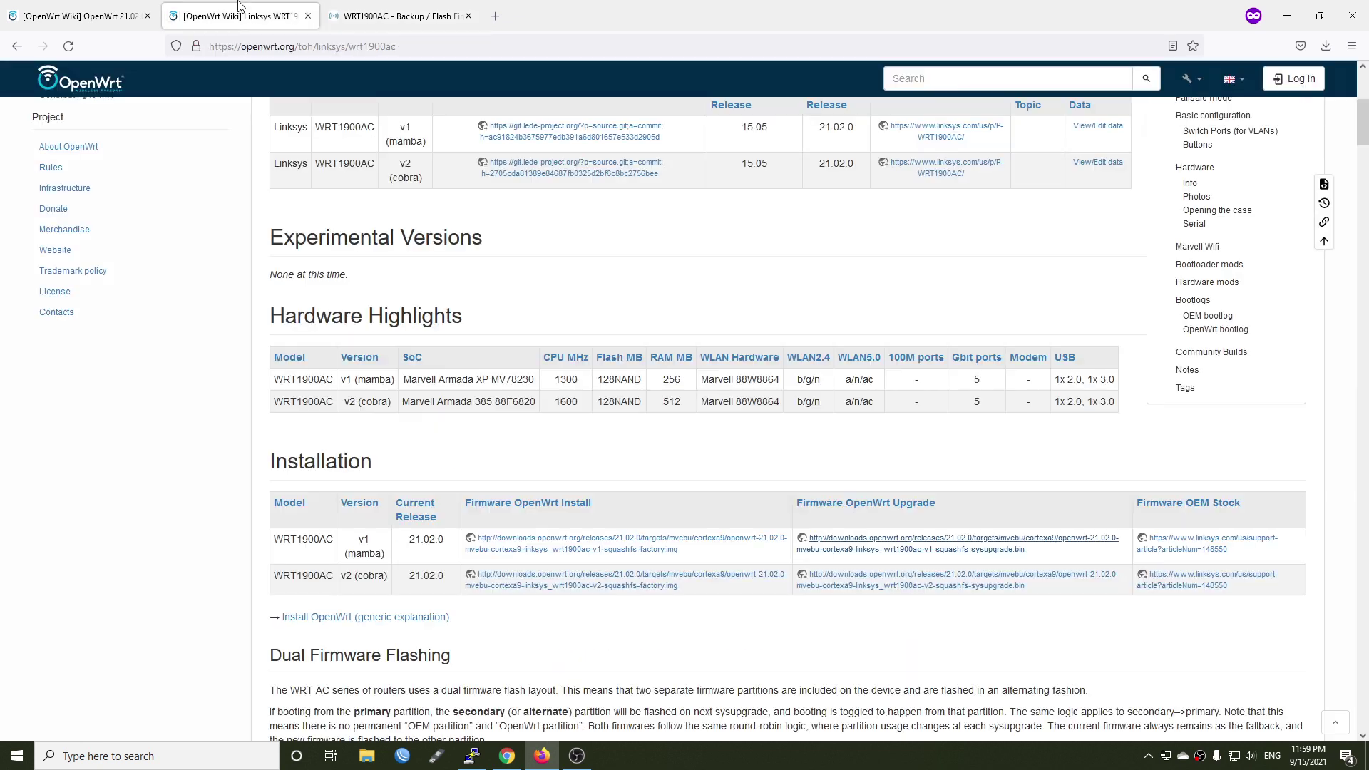
pyautogui.click(519, 555)
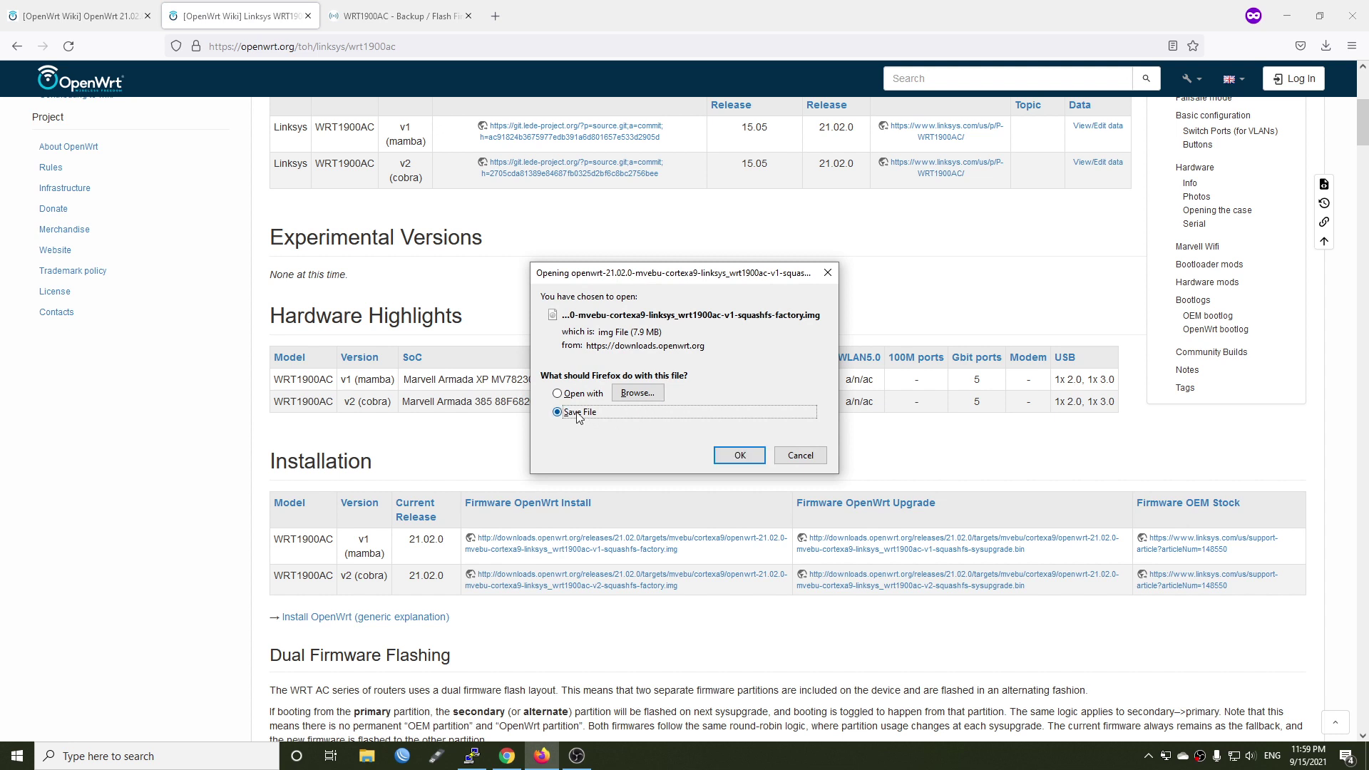
pyautogui.click(741, 455)
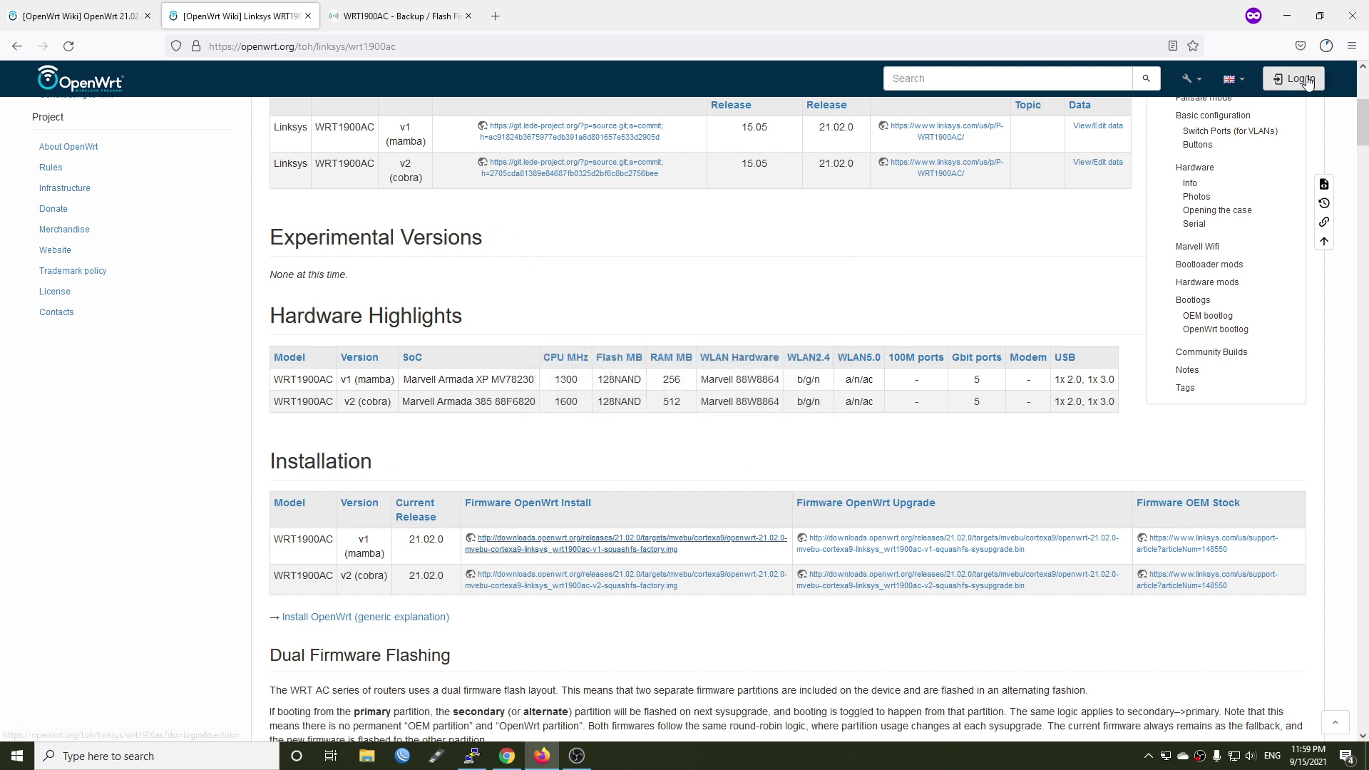
pyautogui.click(1326, 45)
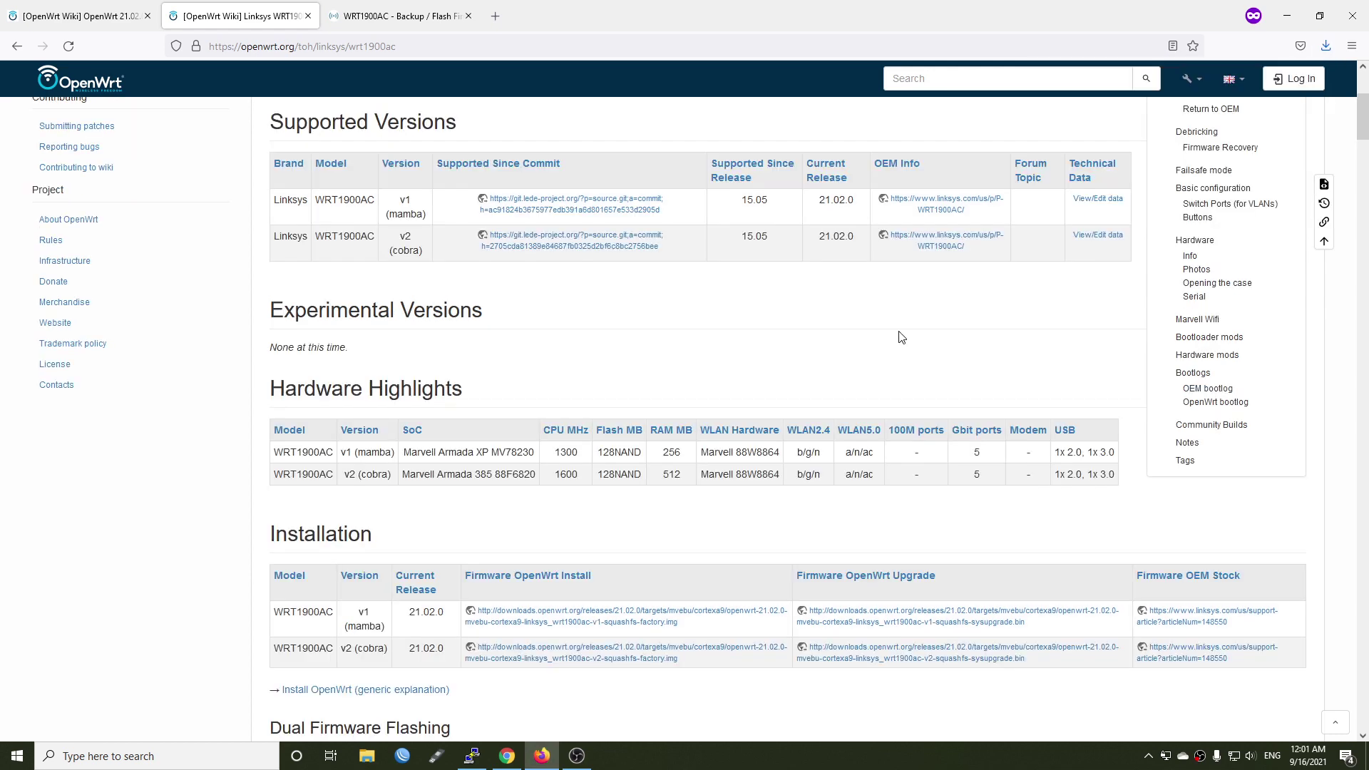
pyautogui.click(1325, 45)
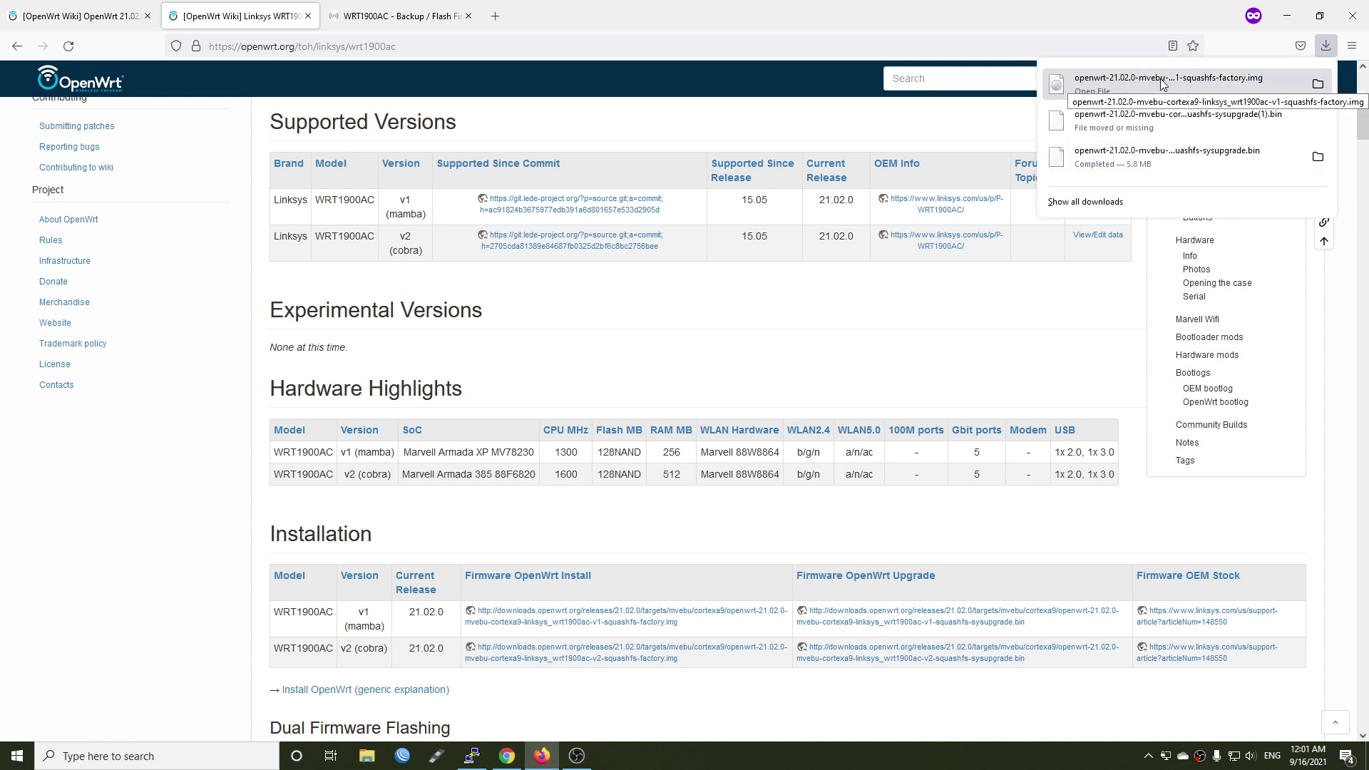
# Upload the 21.02.0 factory .img under Flash image… and untick Keep settings.
pyautogui.click(367, 16)
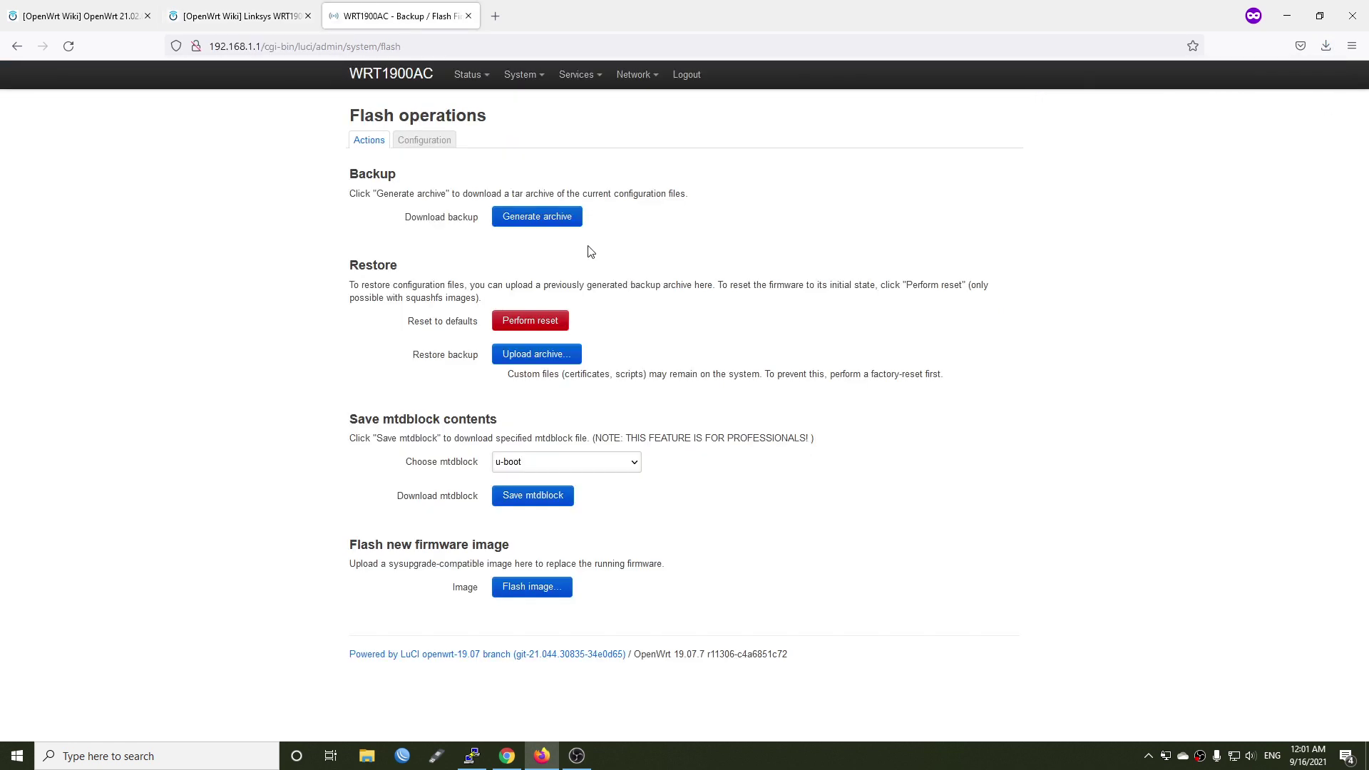
pyautogui.moveTo(517, 77)
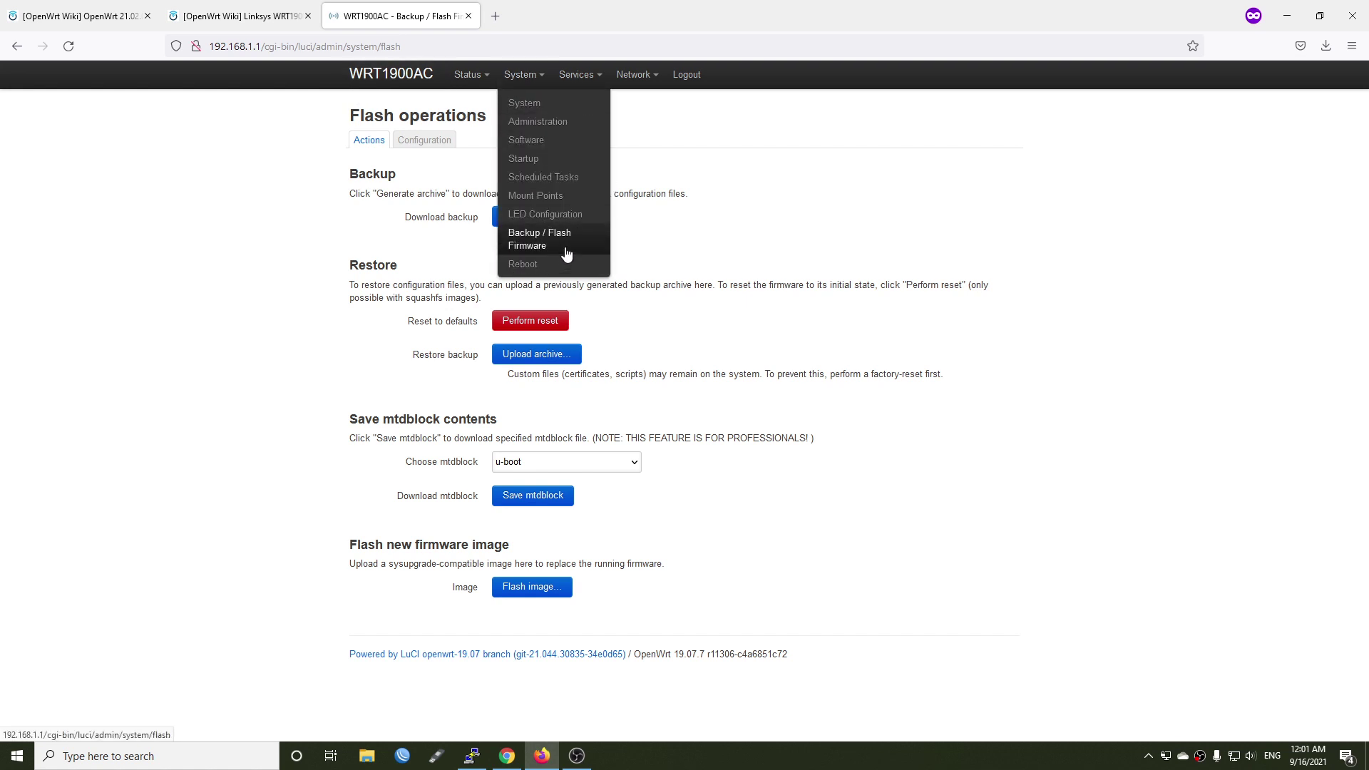
pyautogui.click(537, 591)
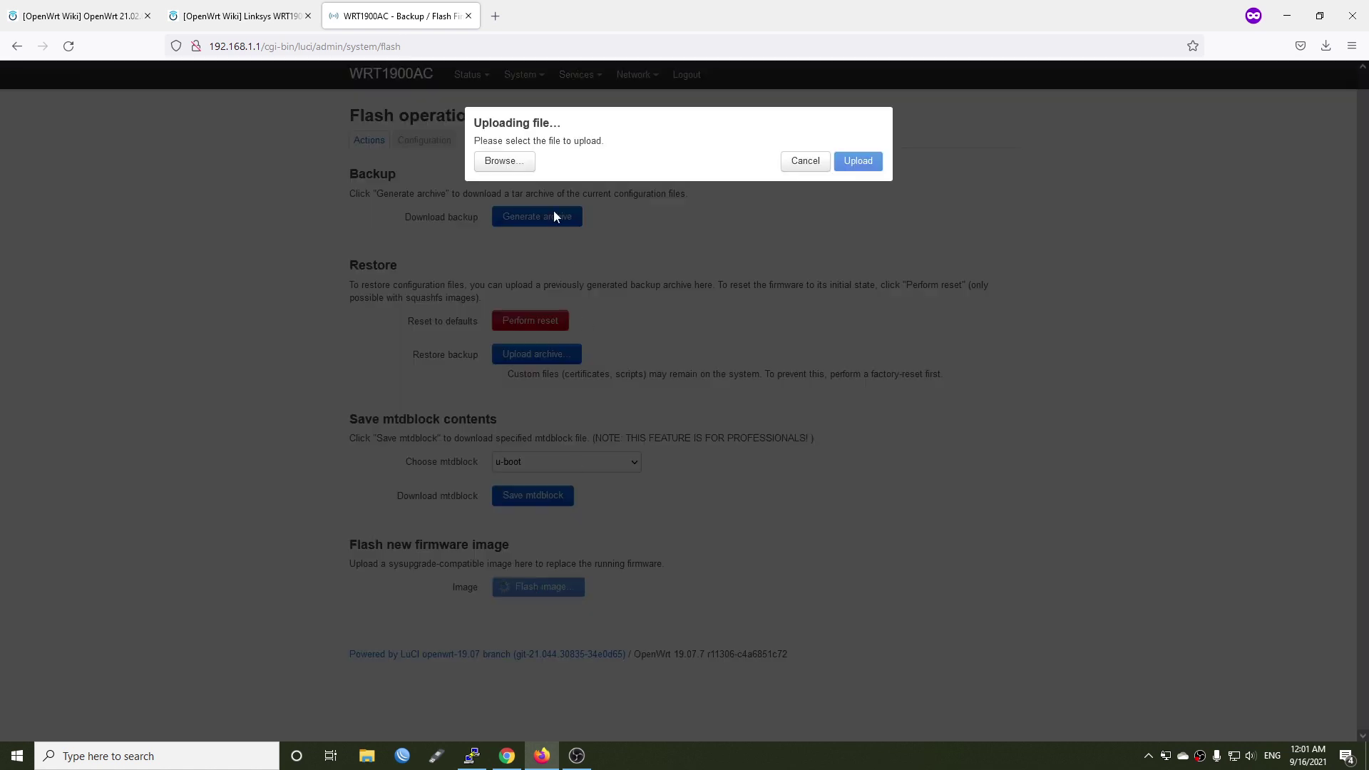
pyautogui.click(511, 166)
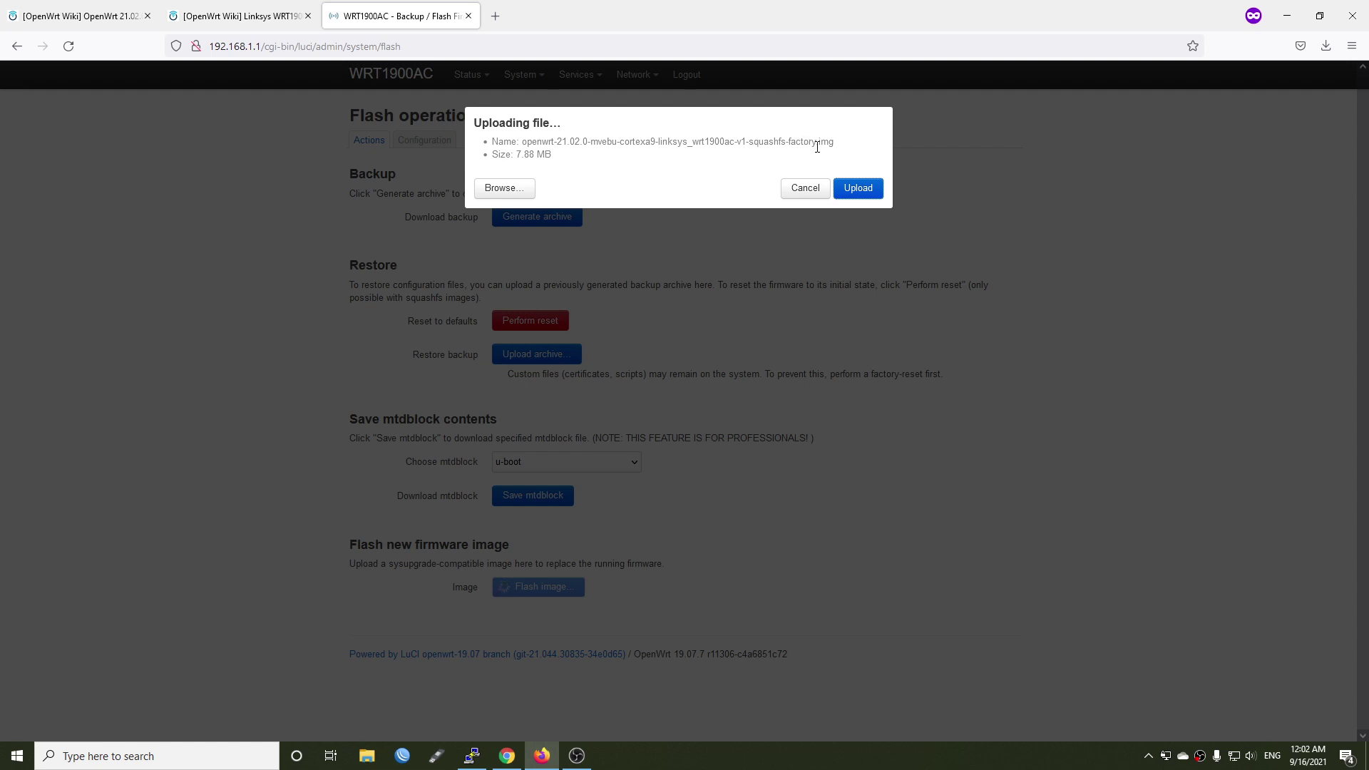
pyautogui.click(861, 190)
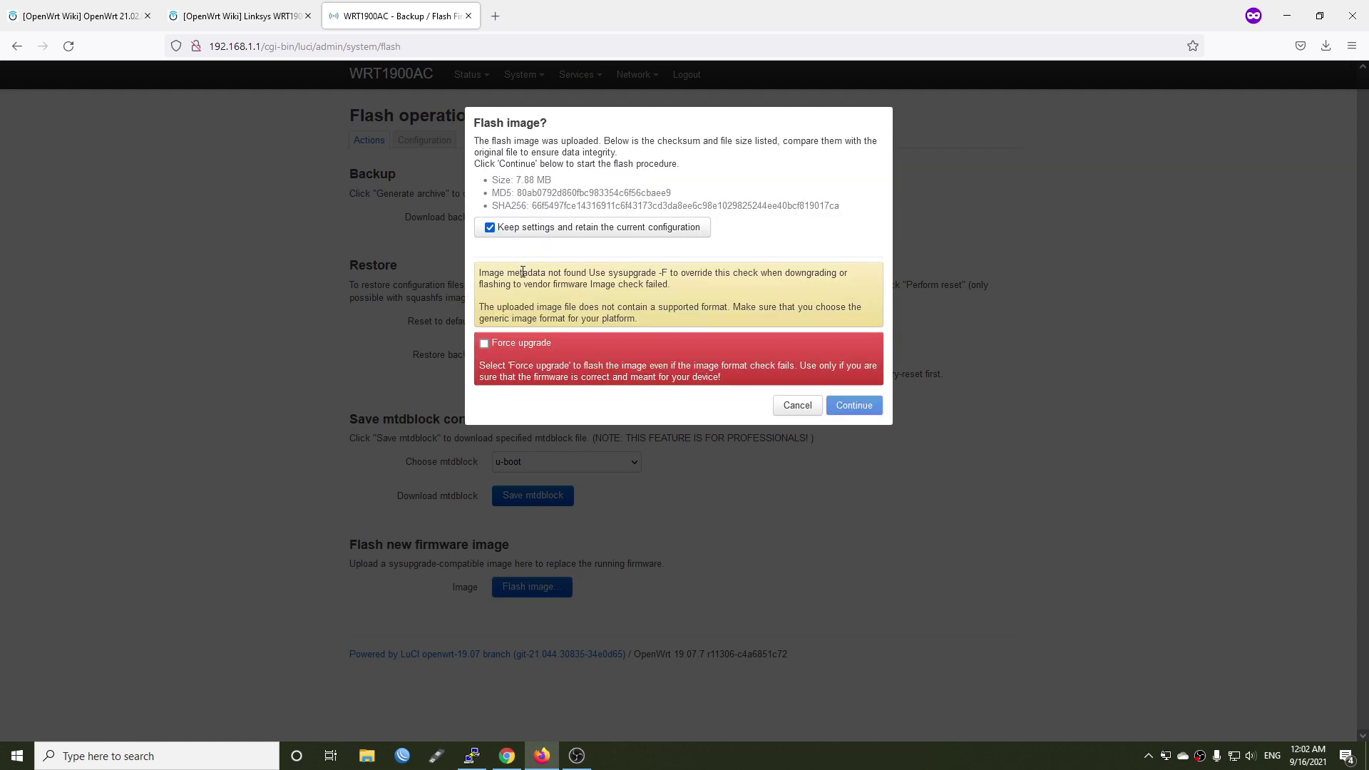
pyautogui.moveTo(515, 284); pyautogui.dragTo(734, 302)
pyautogui.click(609, 288)
pyautogui.click(591, 234)
# Tick Force upgrade and continue, flashing the 21.02.0 factory image despite the failed check.
pyautogui.click(527, 348)
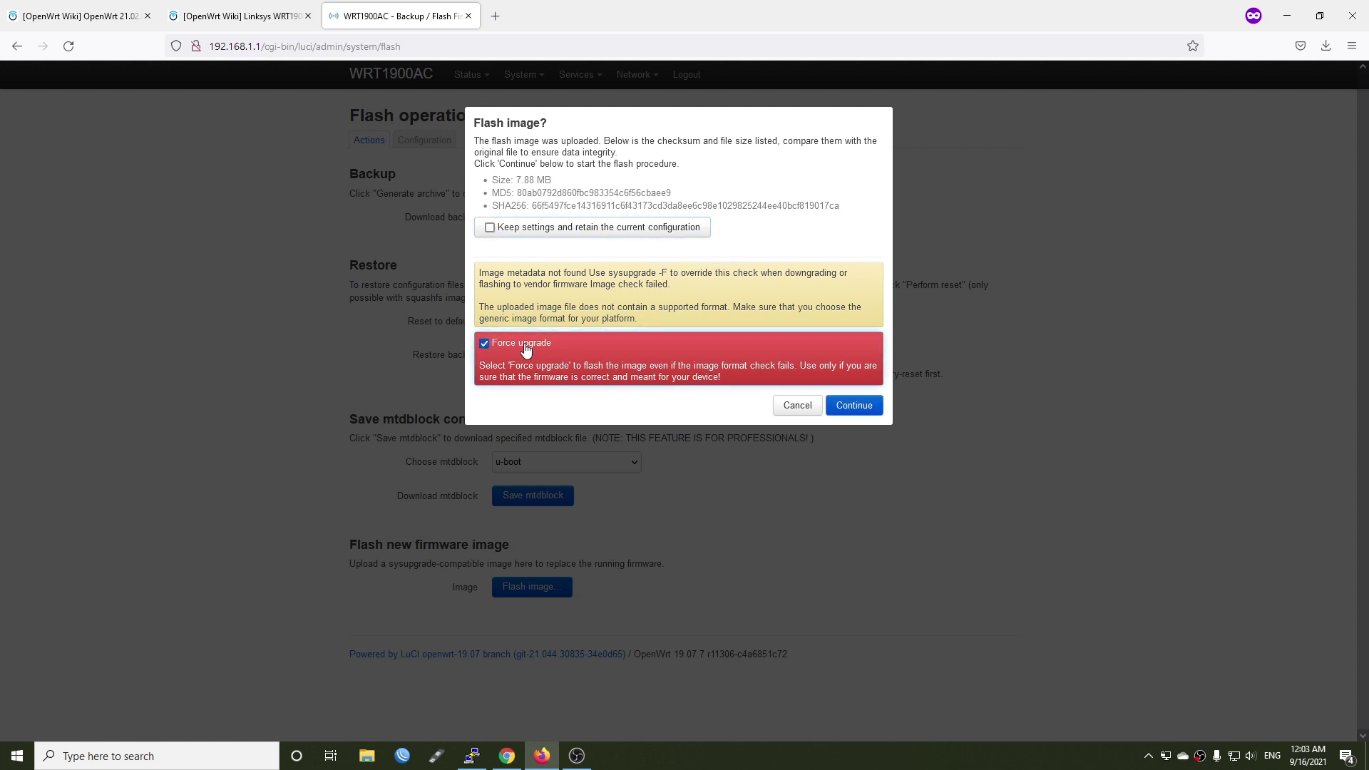
pyautogui.click(864, 405)
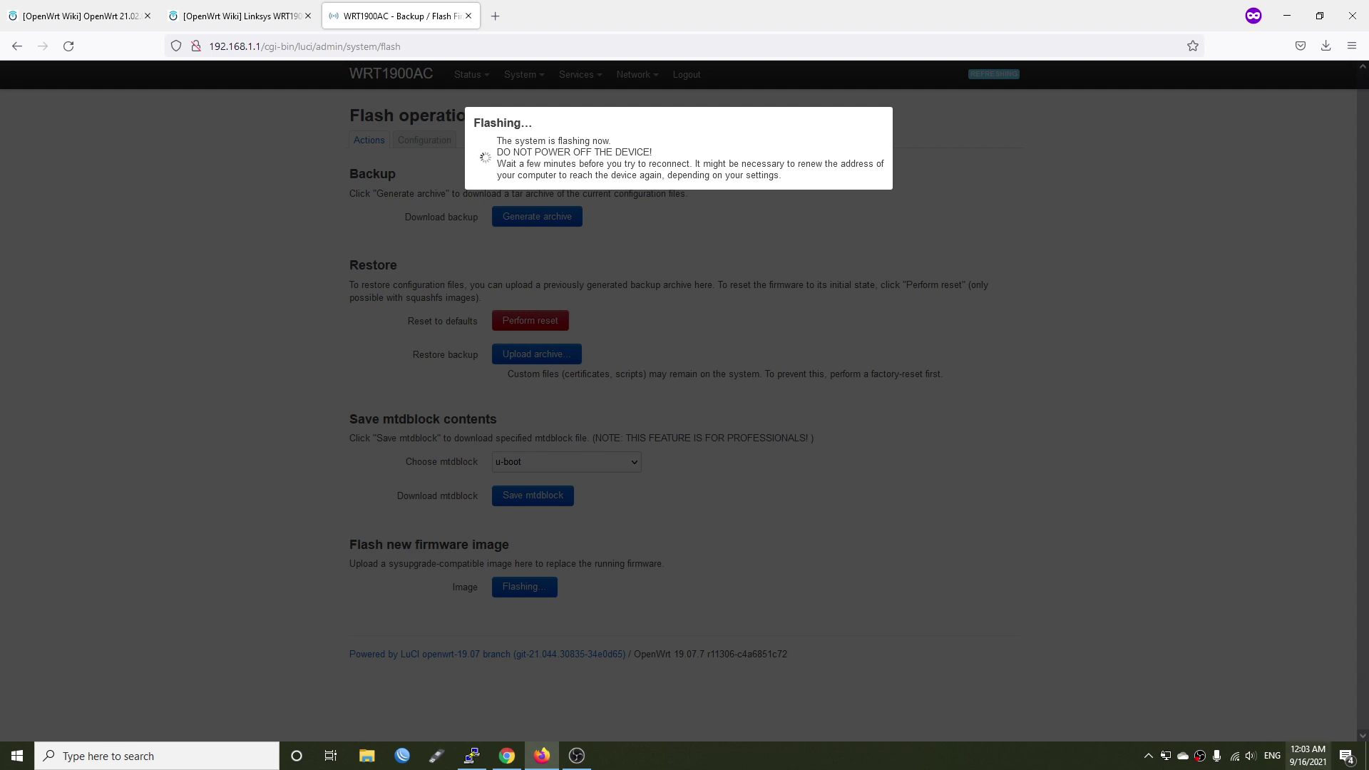
# Open Network settings' Change adapter options to check the Ethernet adapter's connection state.
pyautogui.rightClick(1235, 755)
pyautogui.click(1247, 743)
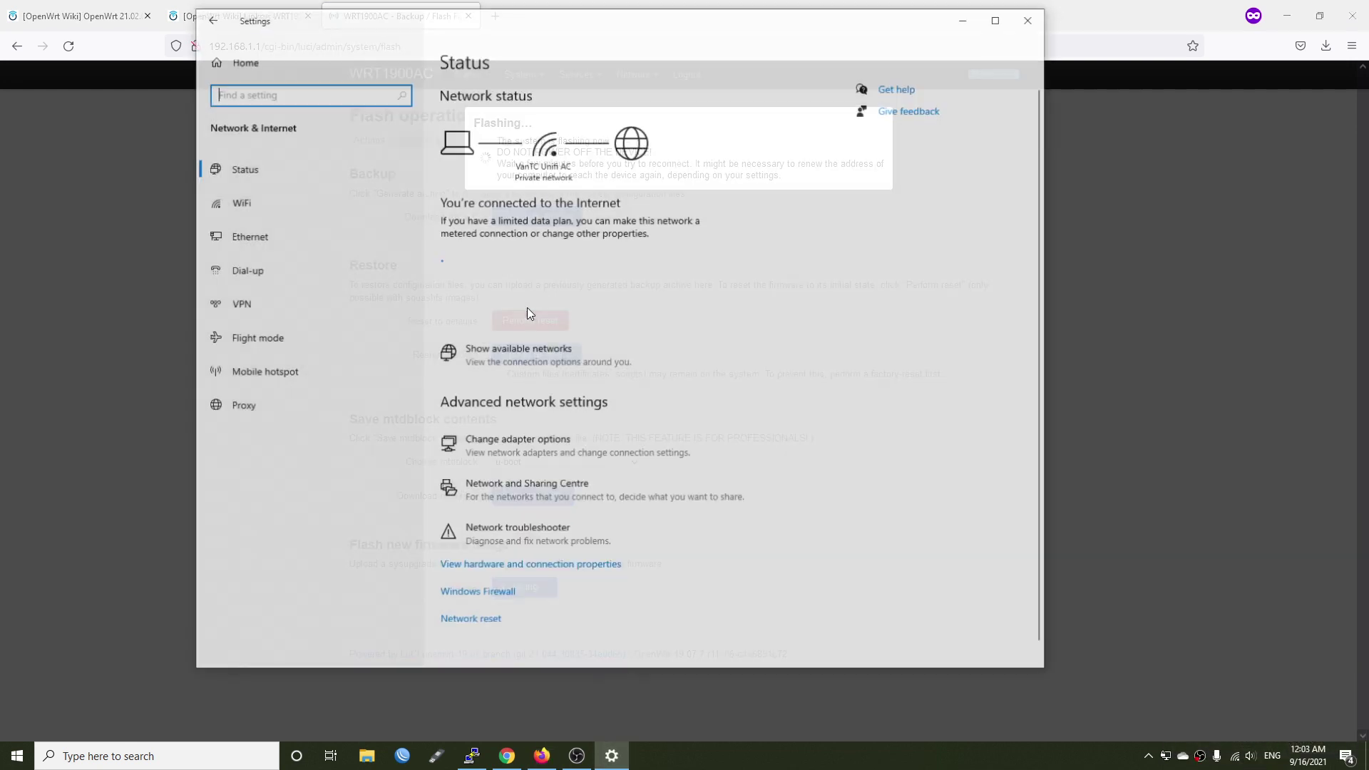
pyautogui.click(499, 446)
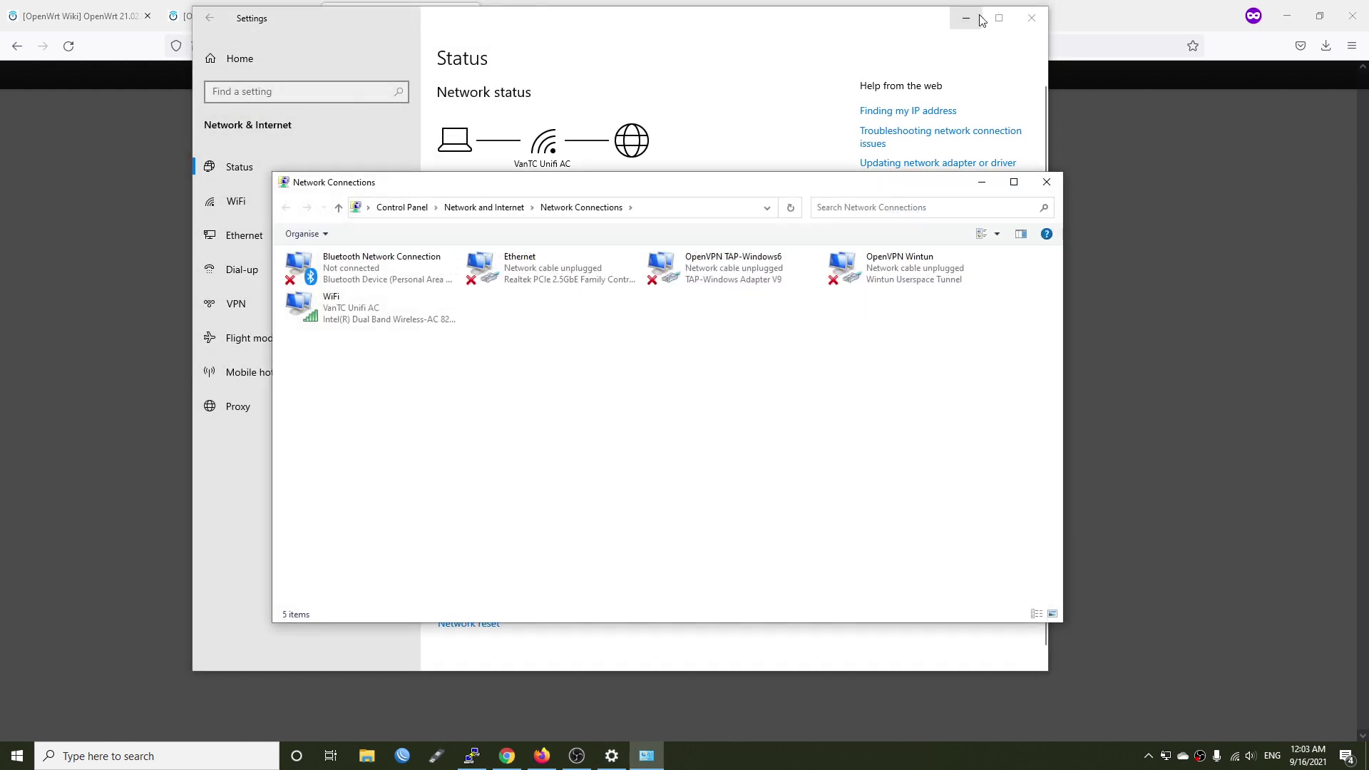
pyautogui.click(967, 19)
pyautogui.click(563, 290)
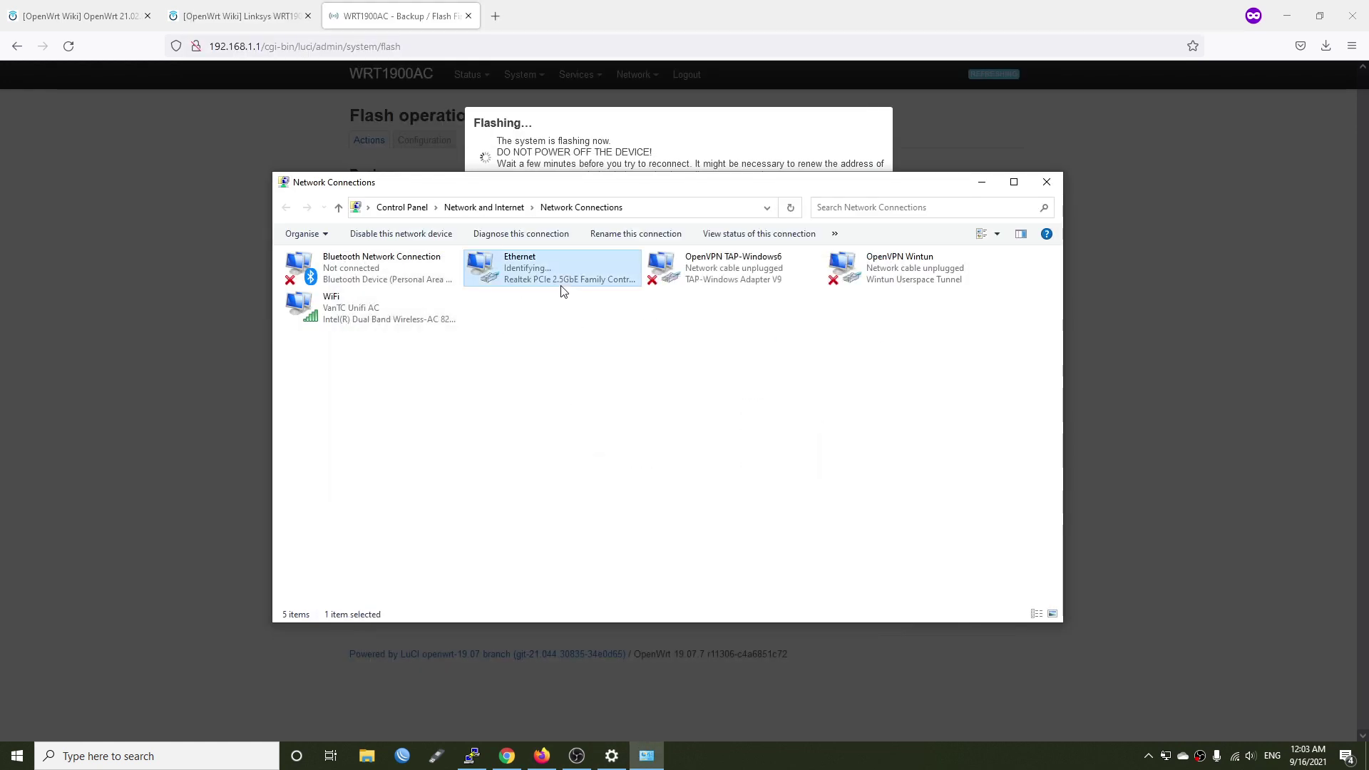
# Run 'ping 192.168.1.1 -t' in Command Prompt and move its window aside.
pyautogui.click(143, 756)
pyautogui.write('cm')
pyautogui.press('Return')
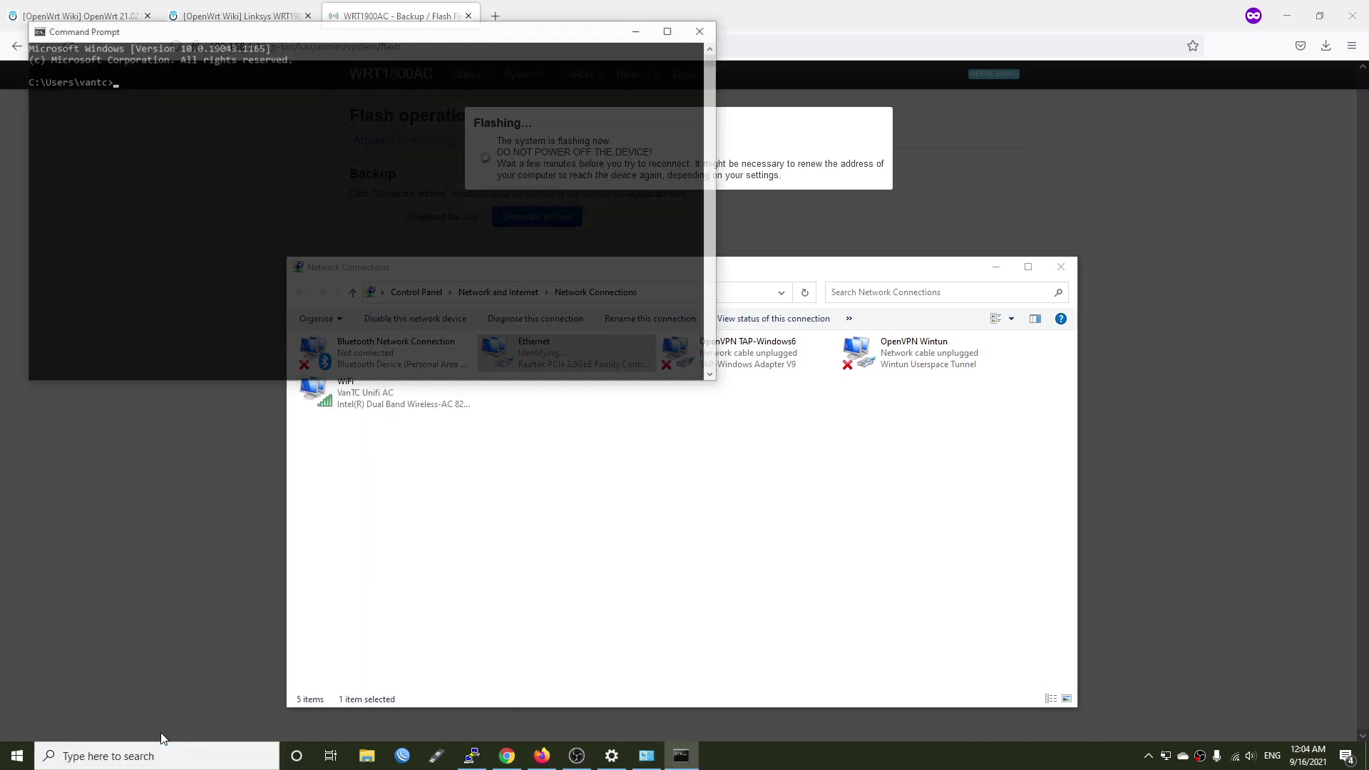
pyautogui.write('ping 192.168.1.1 ')
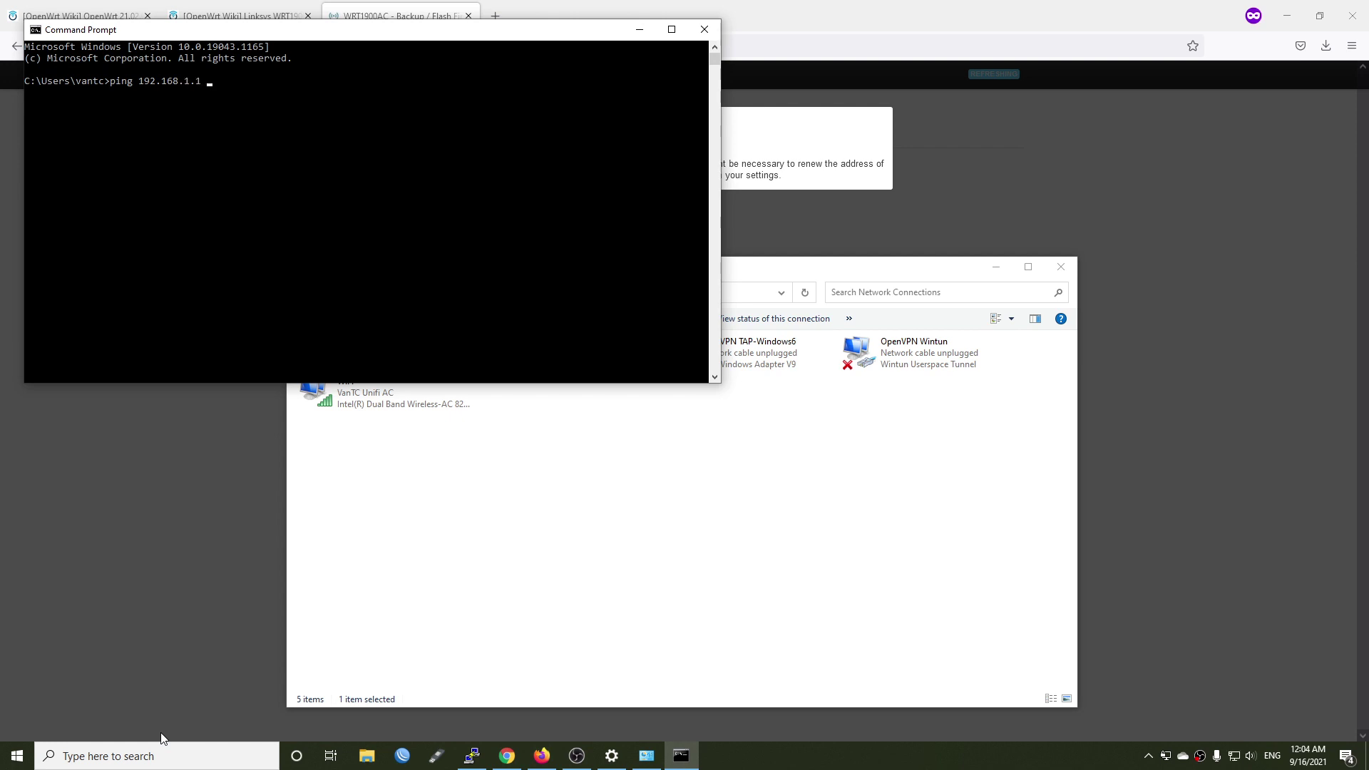
pyautogui.write('-t')
pyautogui.press('Return')
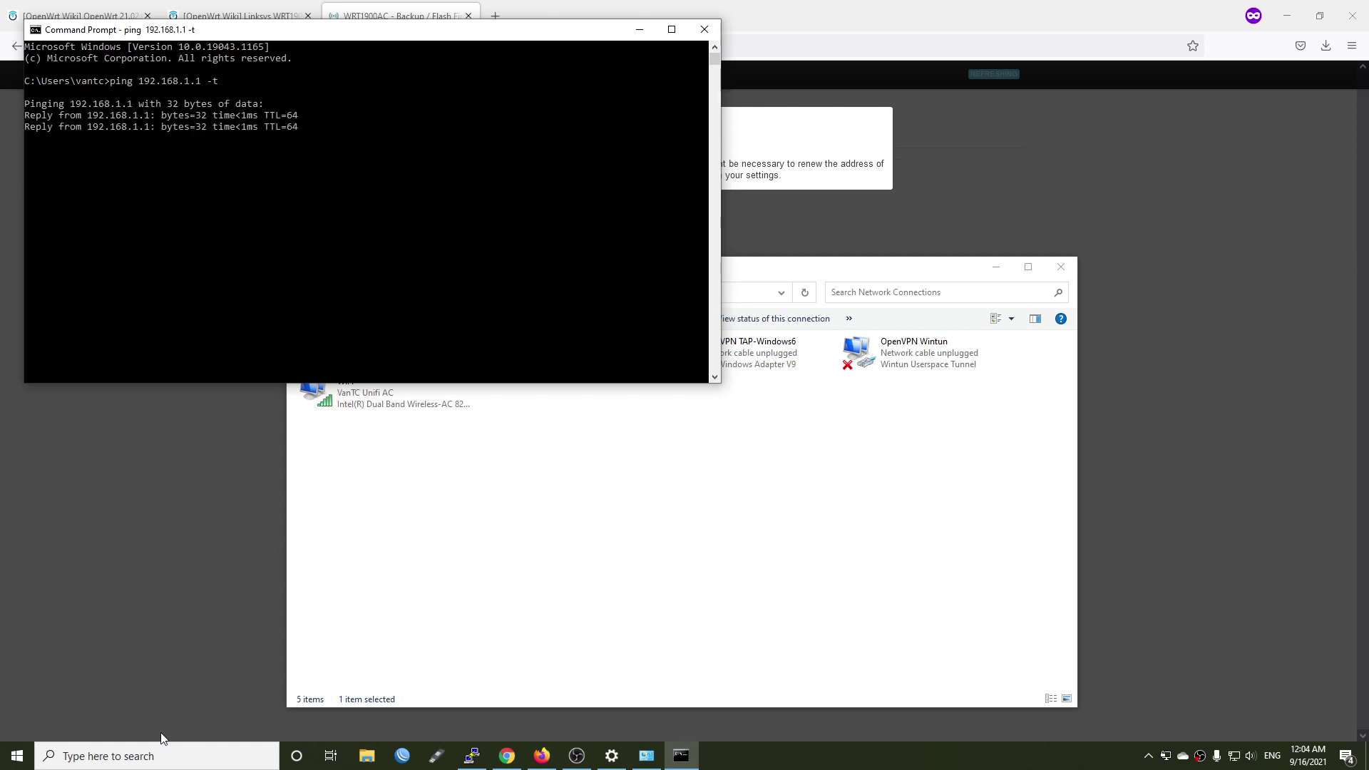
pyautogui.moveTo(394, 29); pyautogui.dragTo(967, 370)
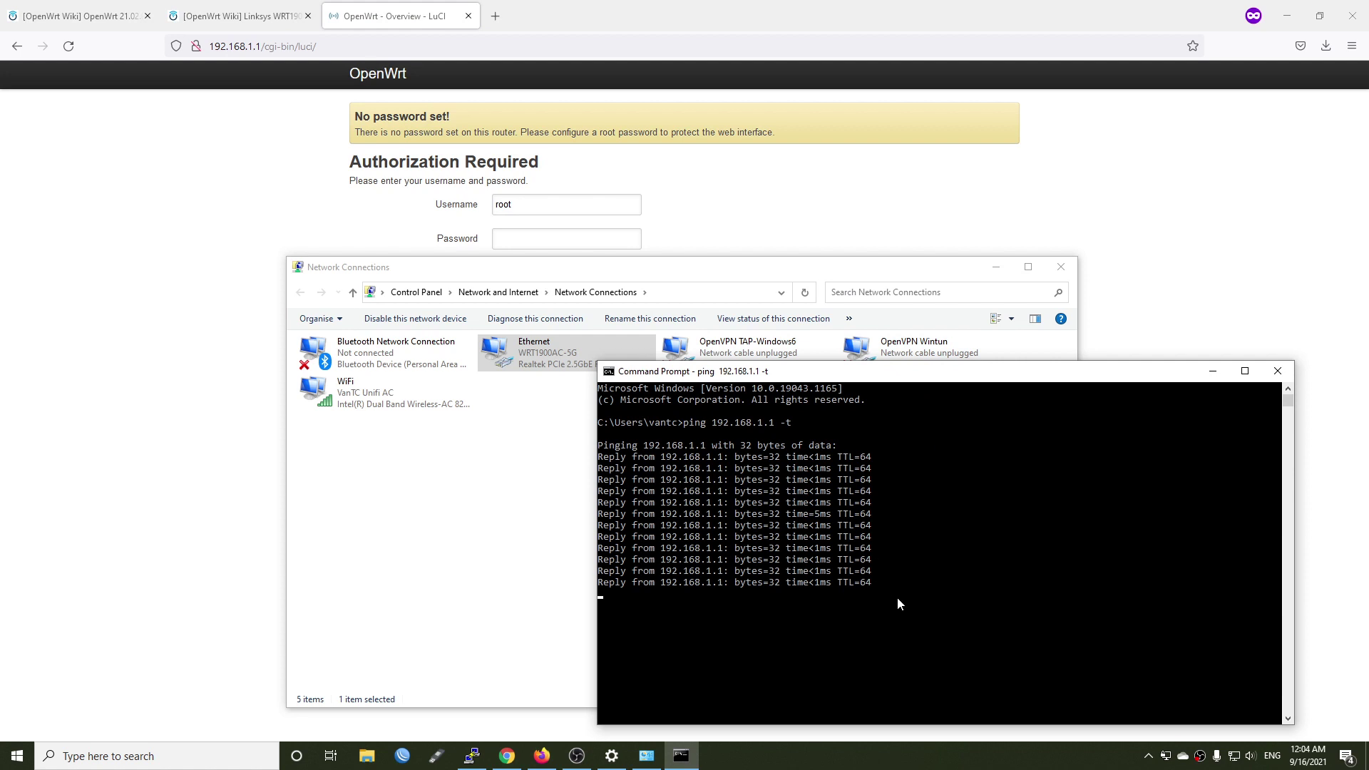
# Stop the ping, log in to LuCI with the router password, and check the model details.
pyautogui.hotkey('ctrl', 'c')
pyautogui.click(20, 426)
pyautogui.click(577, 247)
pyautogui.write('********')
pyautogui.press('Return')
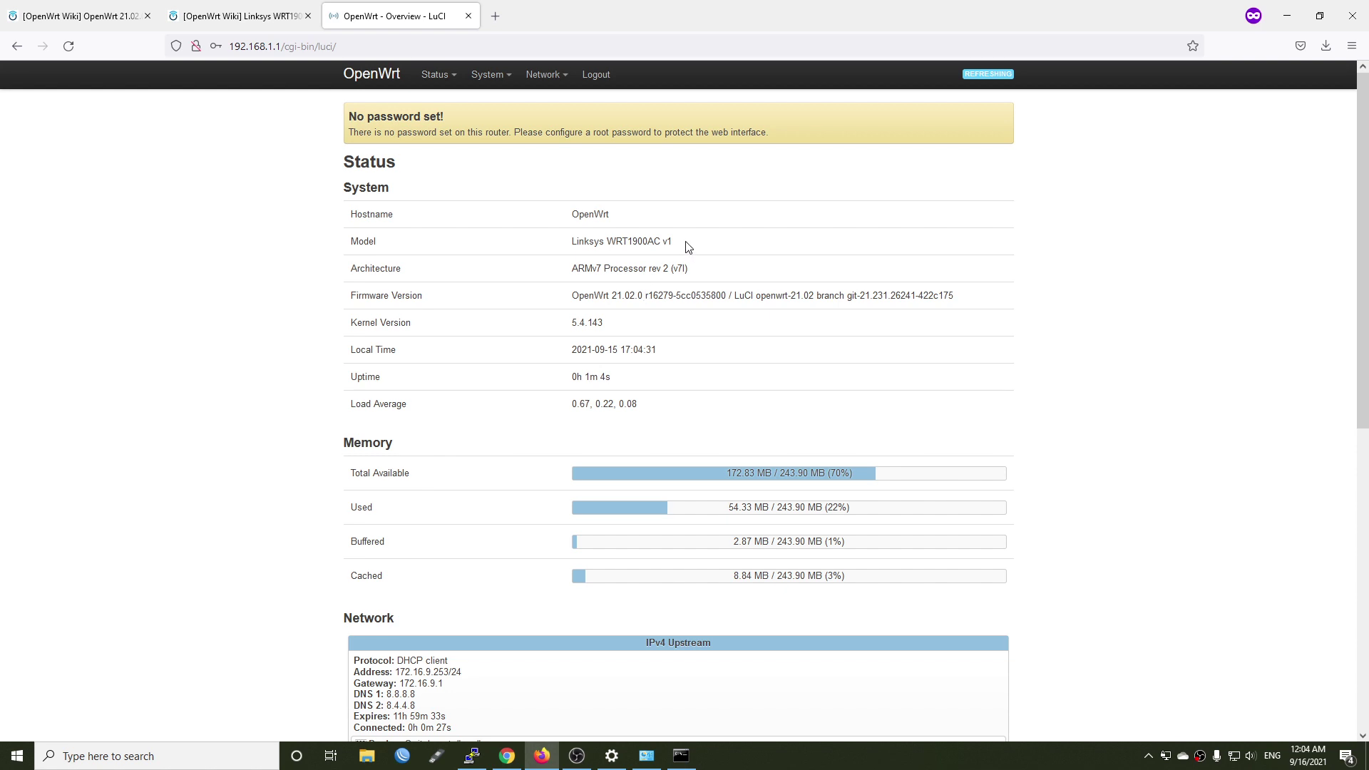
pyautogui.moveTo(685, 248)
pyautogui.mouseDown()
pyautogui.moveTo(683, 227)
pyautogui.moveTo(691, 238)
pyautogui.mouseUp()
# Enter and confirm a new root password under System > Administration, then dismiss the notice.
pyautogui.moveTo(490, 76)
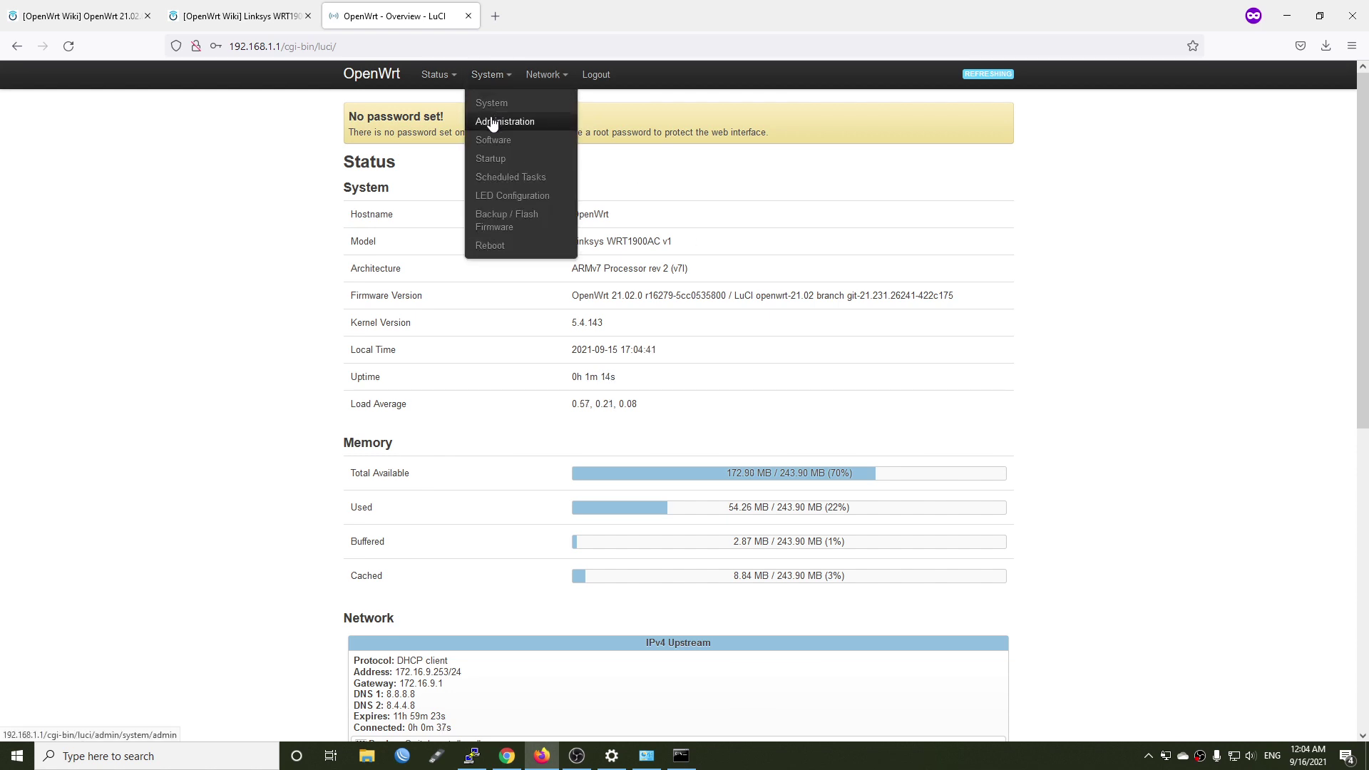
pyautogui.click(507, 121)
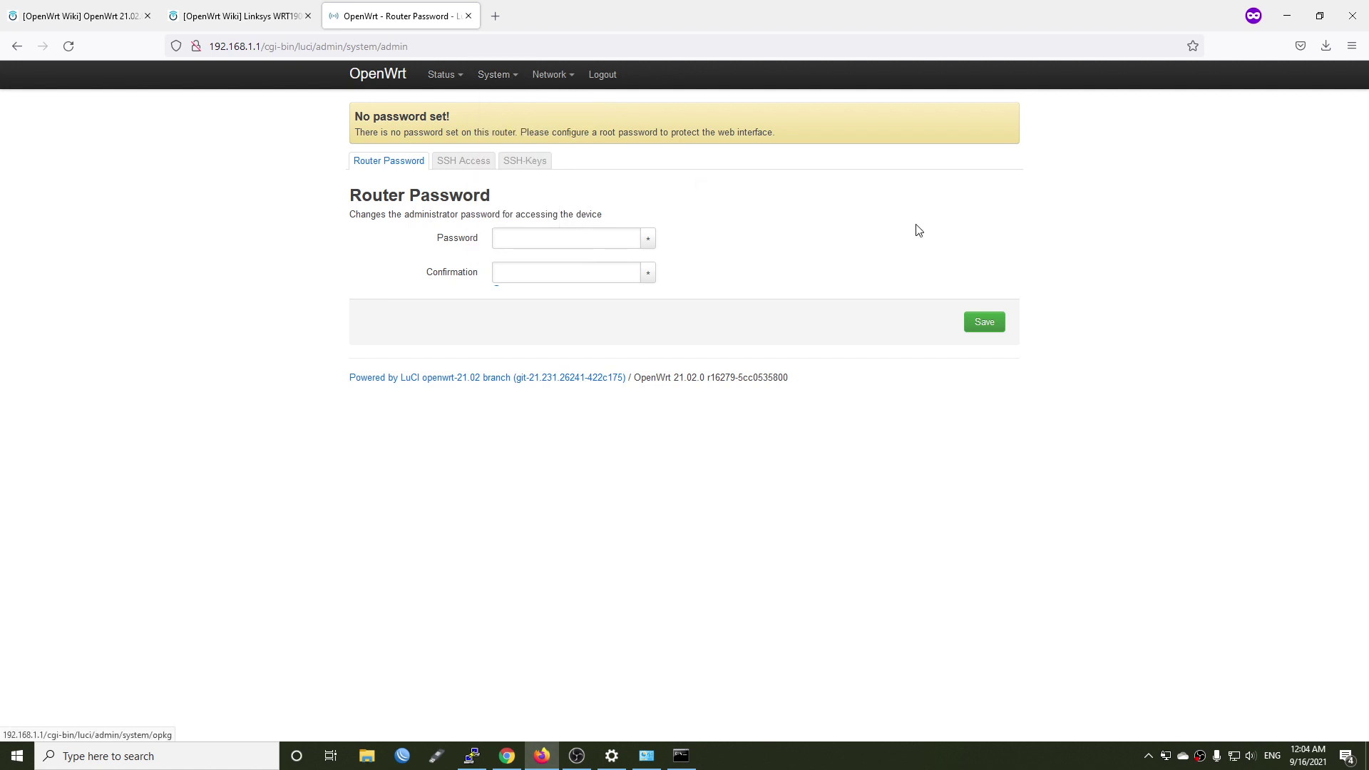
pyautogui.click(604, 242)
pyautogui.write('********')
pyautogui.press('Tab')
pyautogui.write('********')
pyautogui.press('Return')
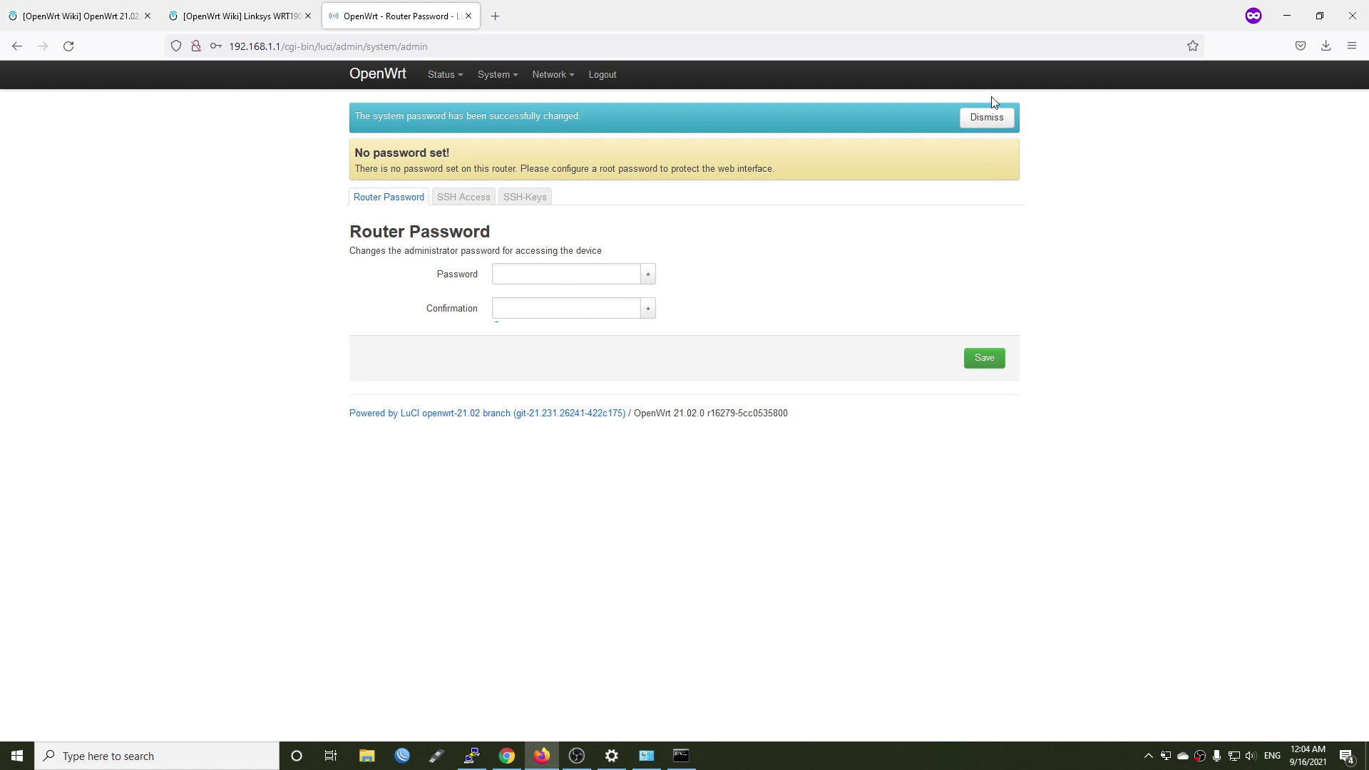
pyautogui.click(987, 117)
# Browse Network > Interfaces, its Devices and Global network options tabs, then the Interfaces tab again.
pyautogui.moveTo(506, 91)
pyautogui.moveTo(549, 82)
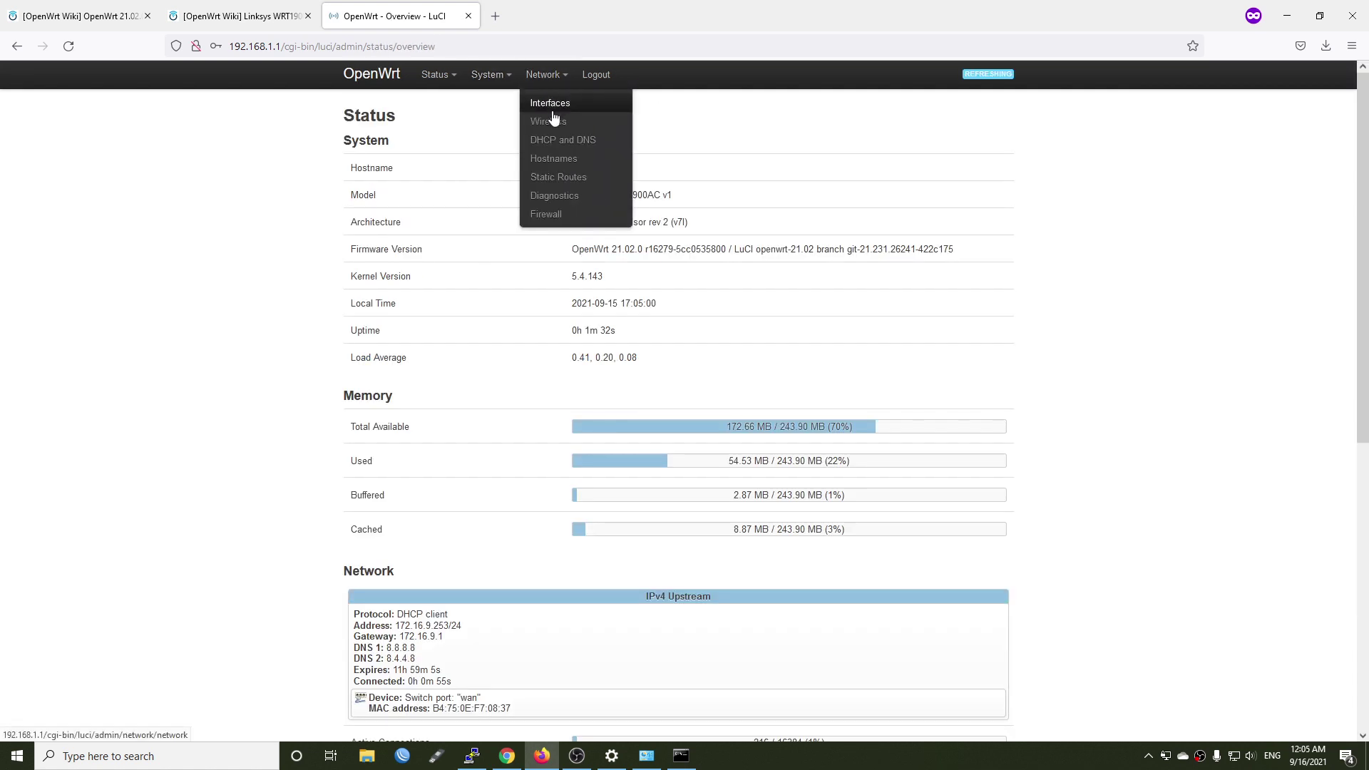
pyautogui.click(551, 107)
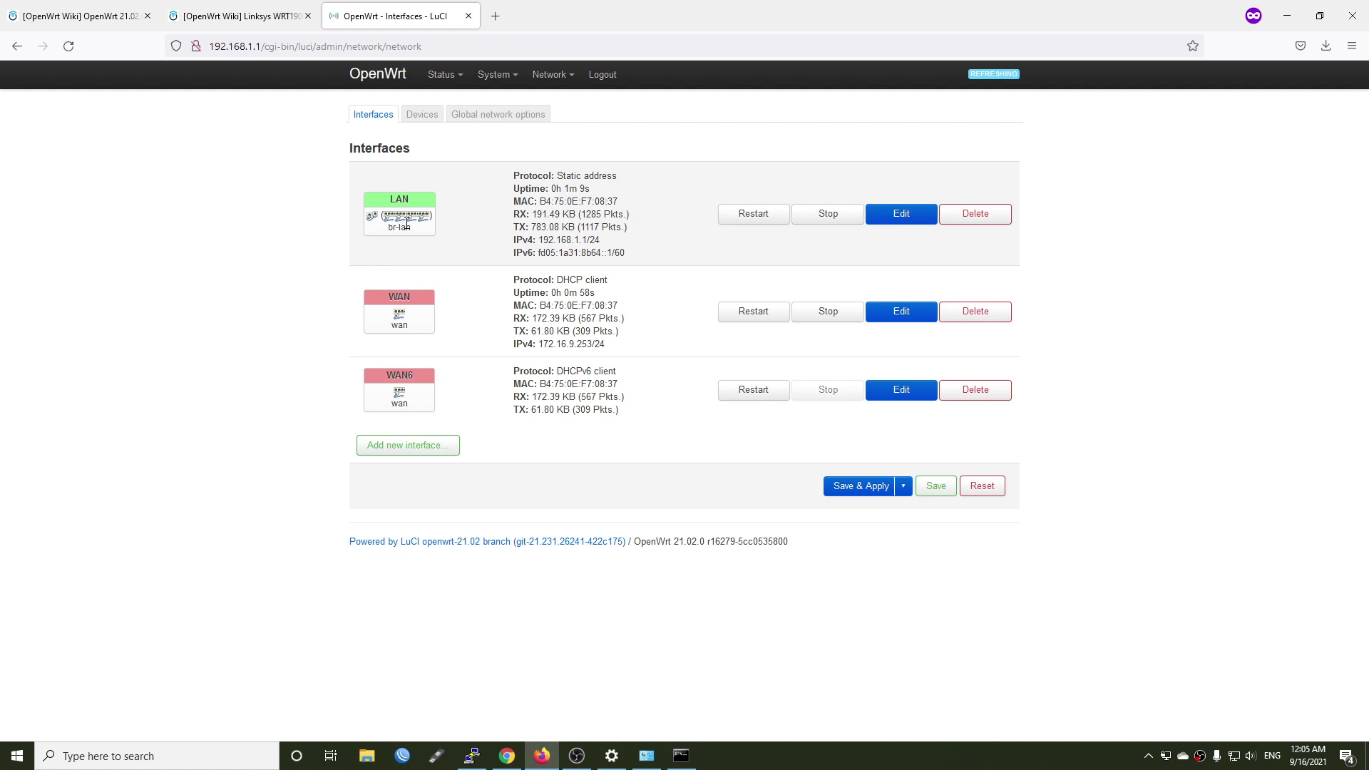
pyautogui.moveTo(419, 218)
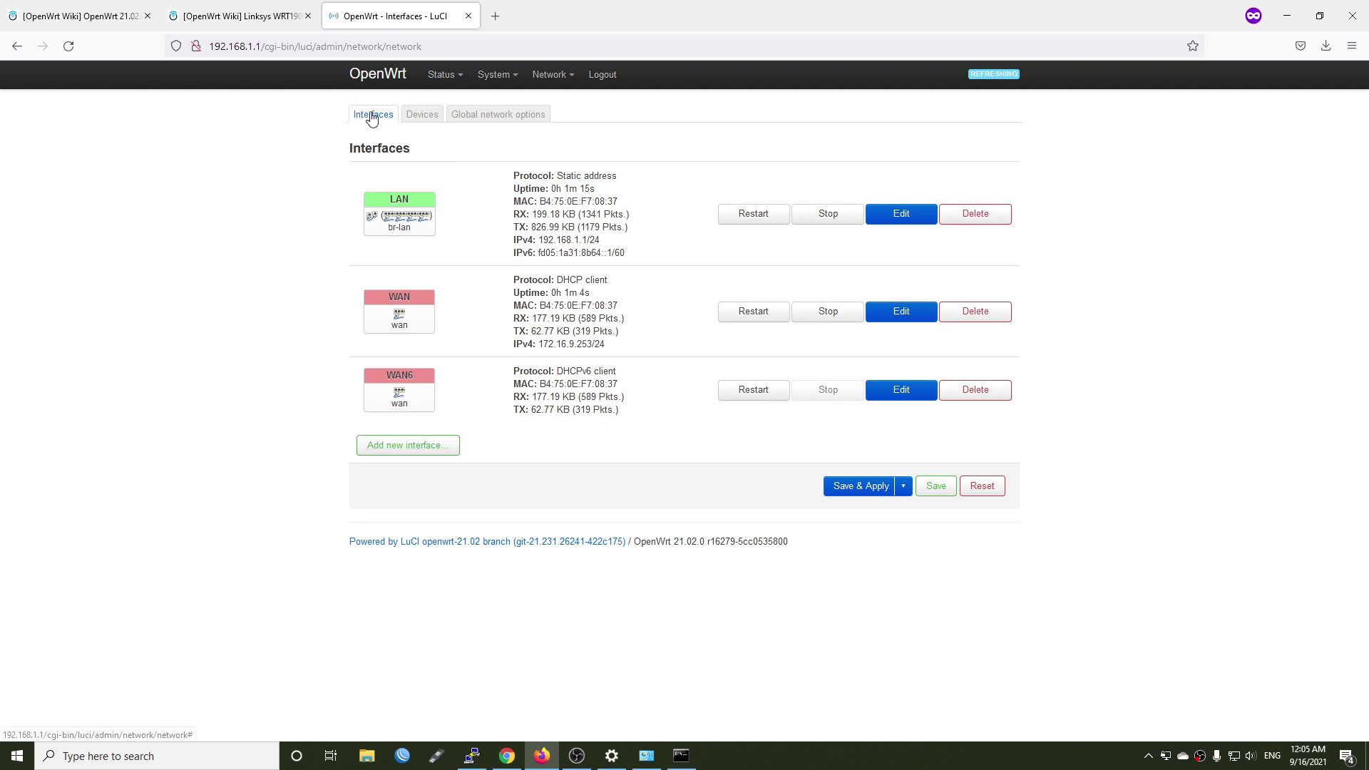
pyautogui.click(419, 117)
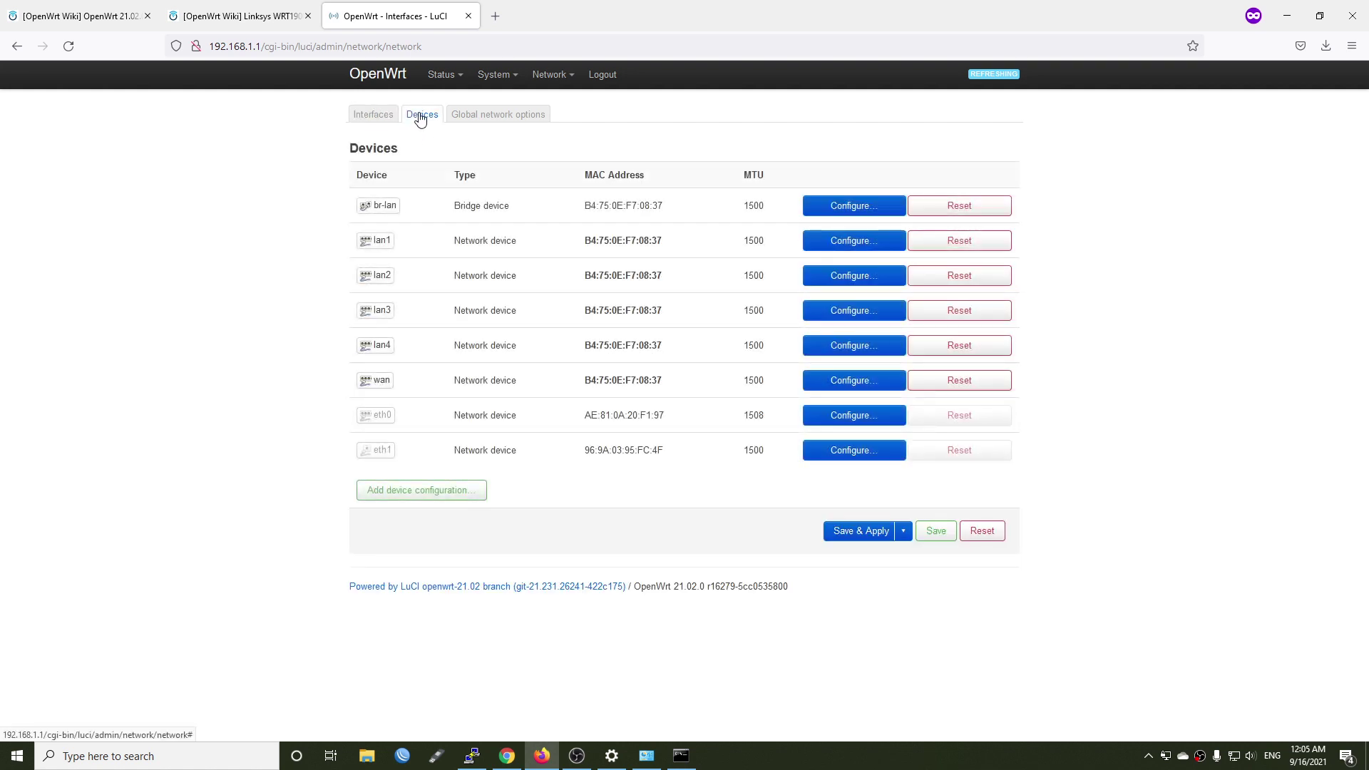
pyautogui.click(497, 116)
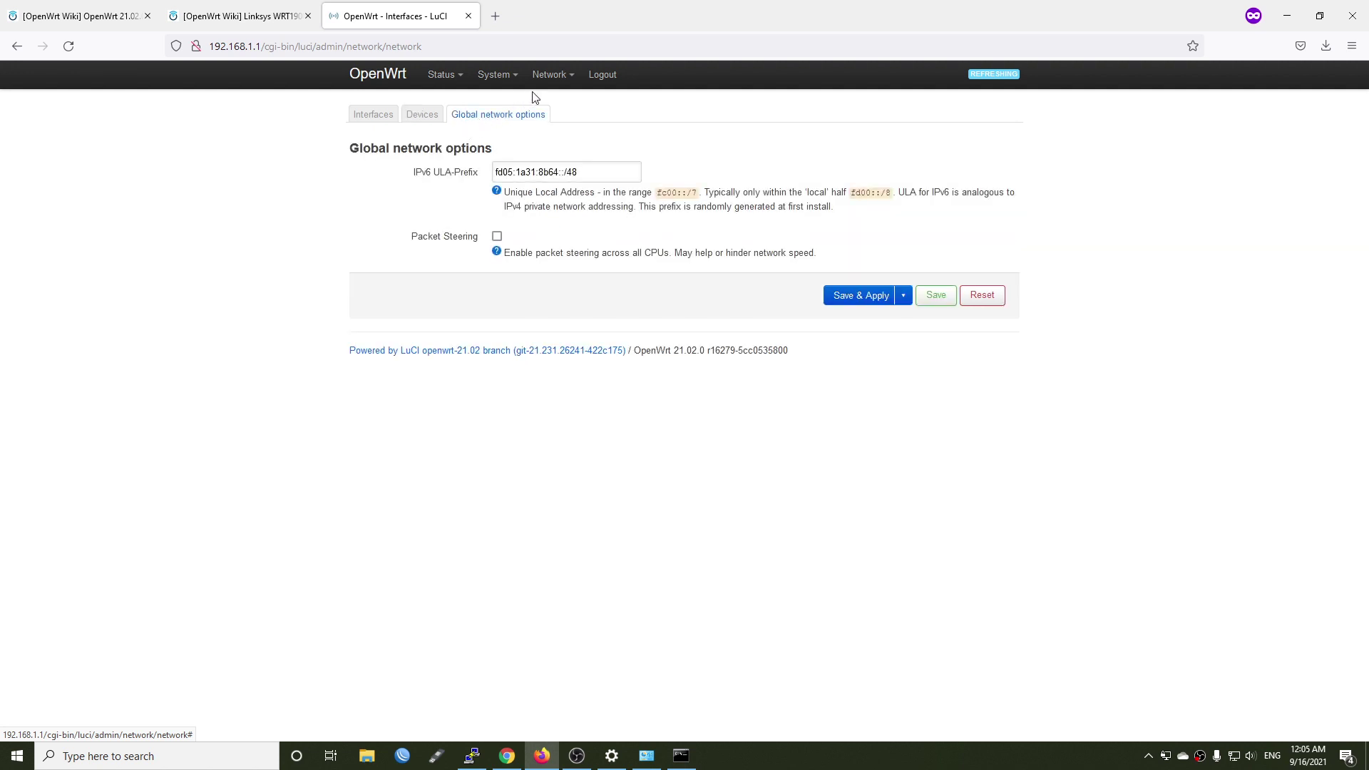
pyautogui.moveTo(566, 81)
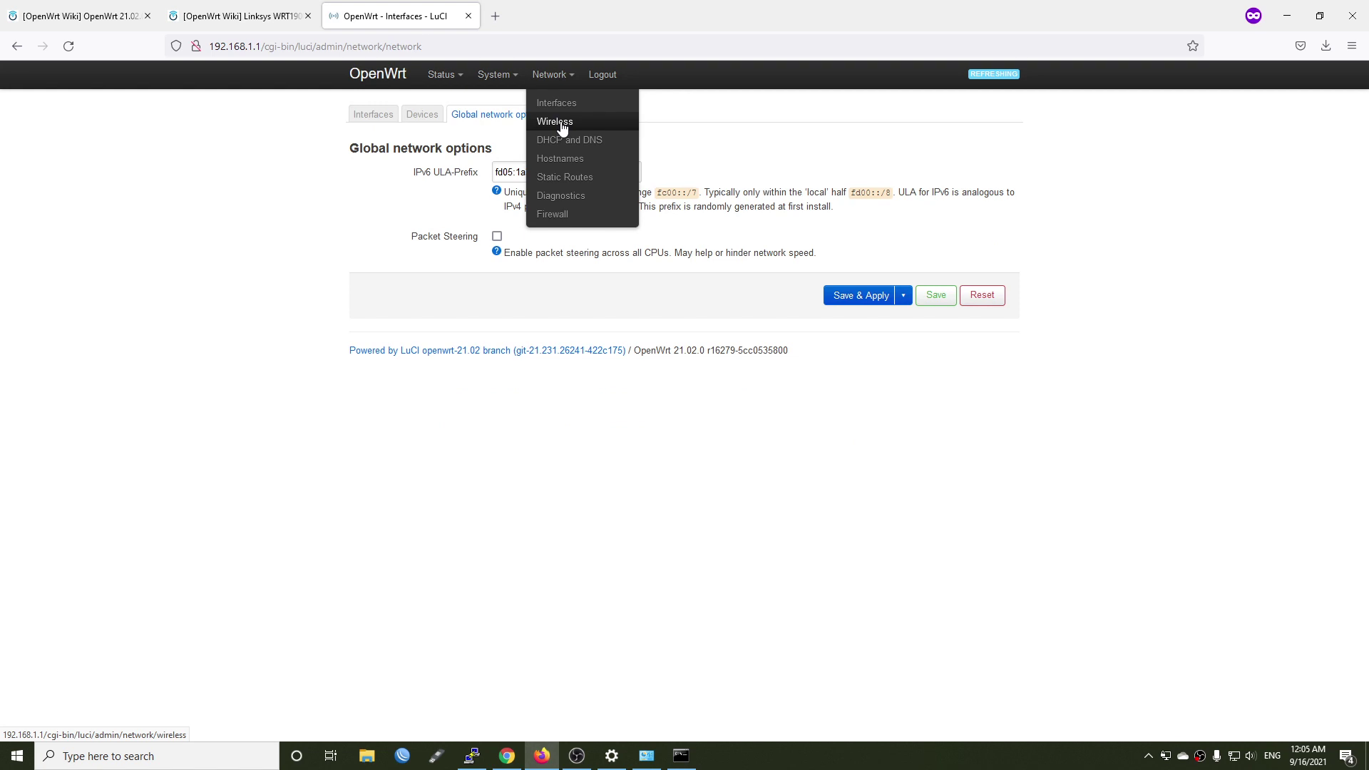
pyautogui.click(379, 114)
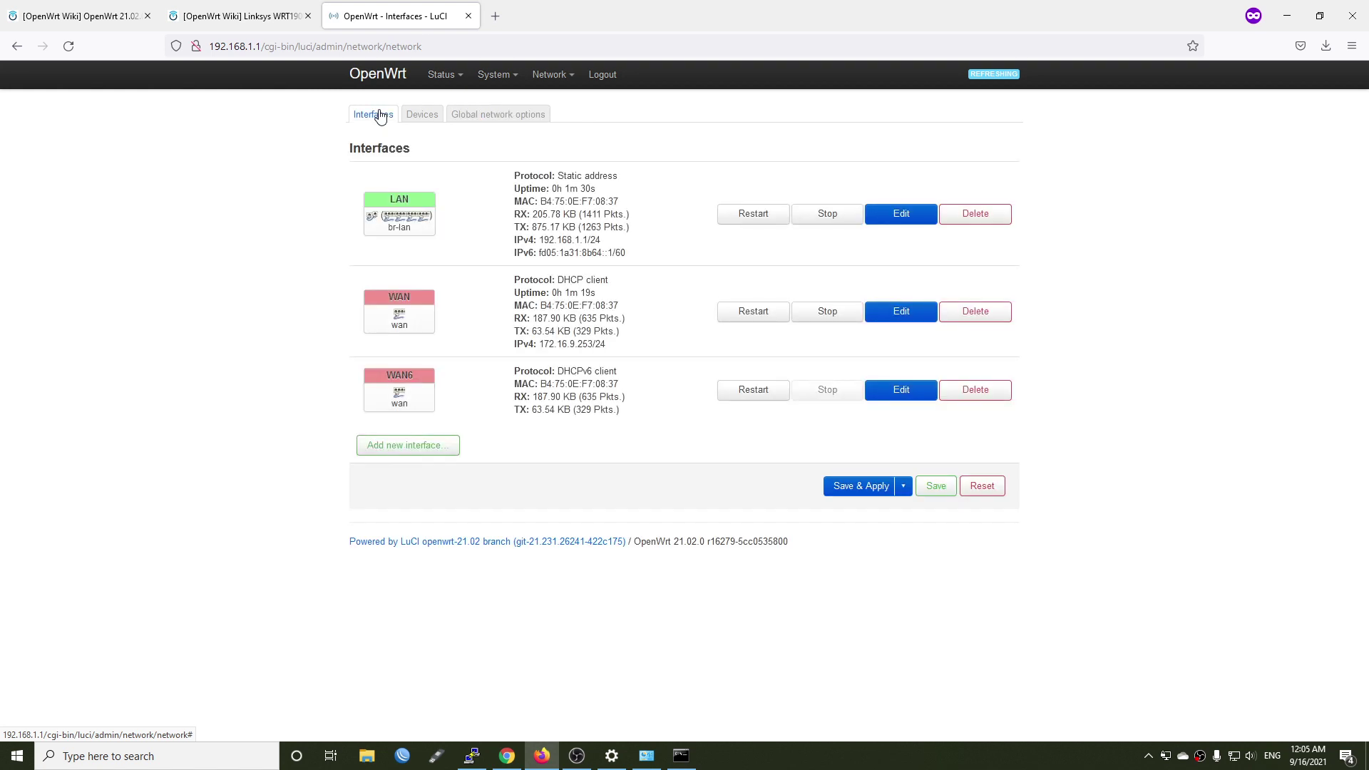
# Open the LAN interface settings and inspect its Device choices without changing anything.
pyautogui.click(901, 216)
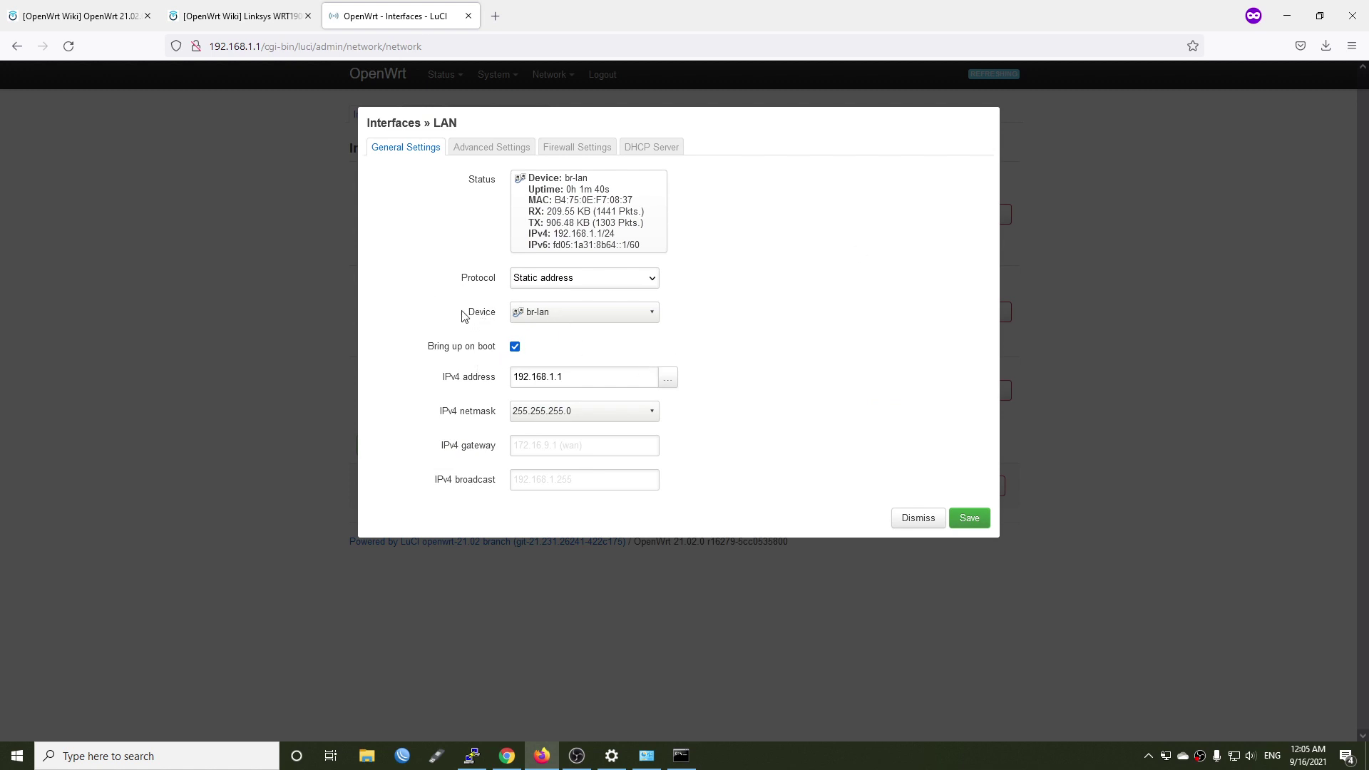
pyautogui.moveTo(466, 316); pyautogui.dragTo(499, 318)
pyautogui.click(659, 332)
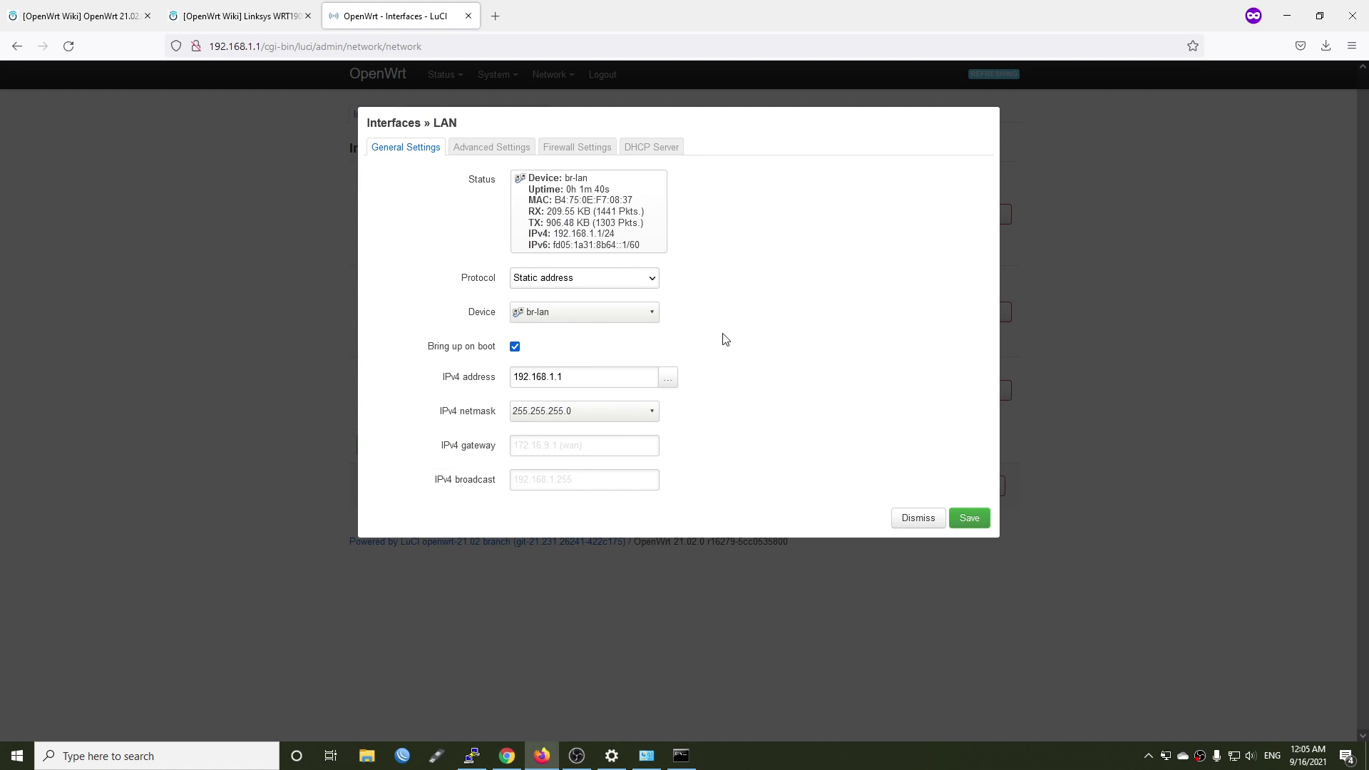
pyautogui.click(631, 324)
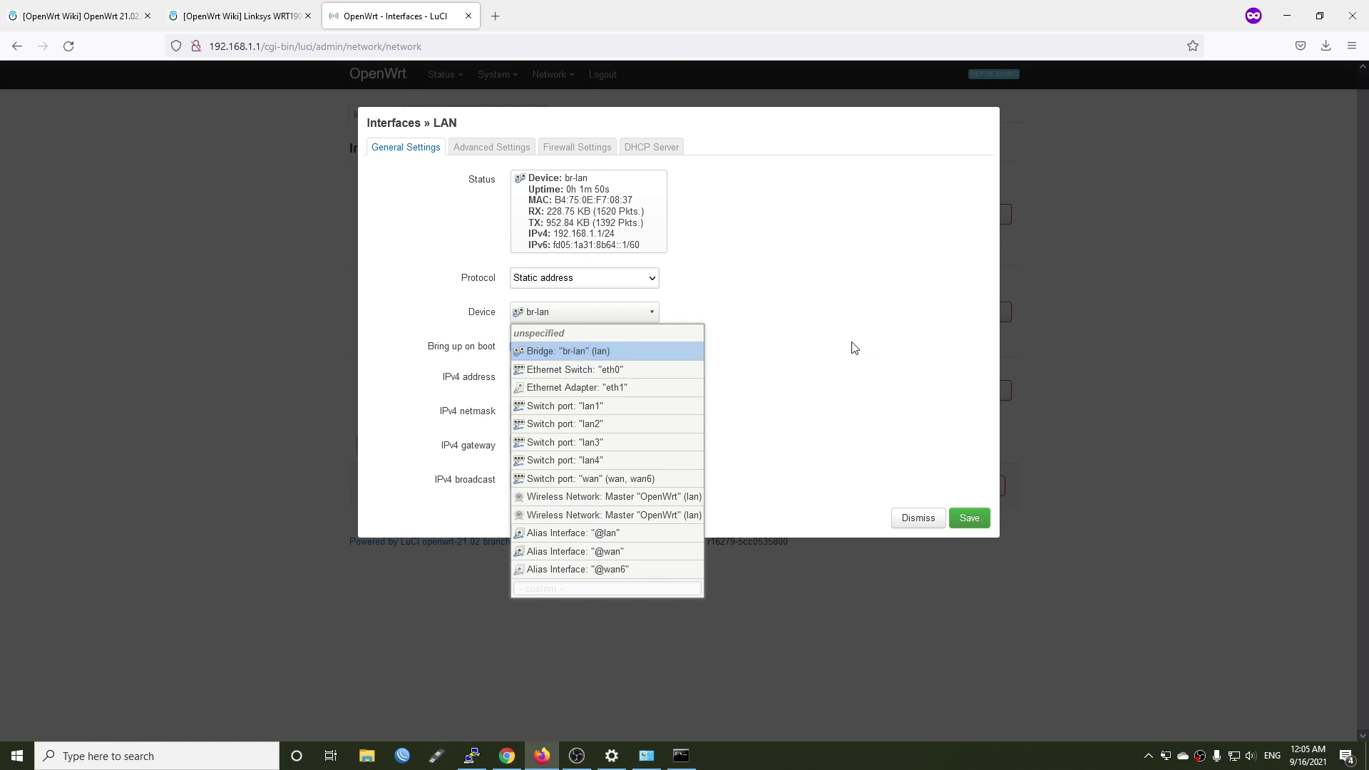
pyautogui.tripleClick(657, 408)
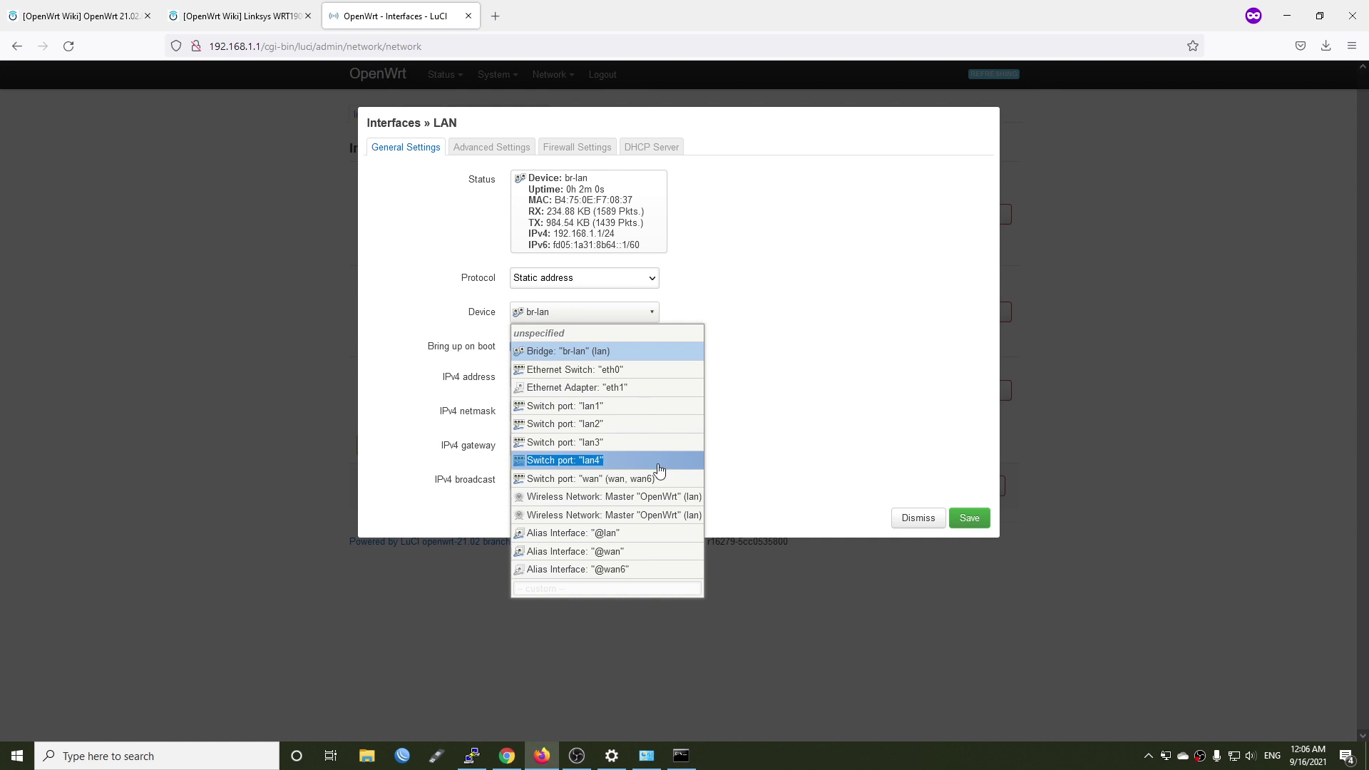
pyautogui.click(837, 376)
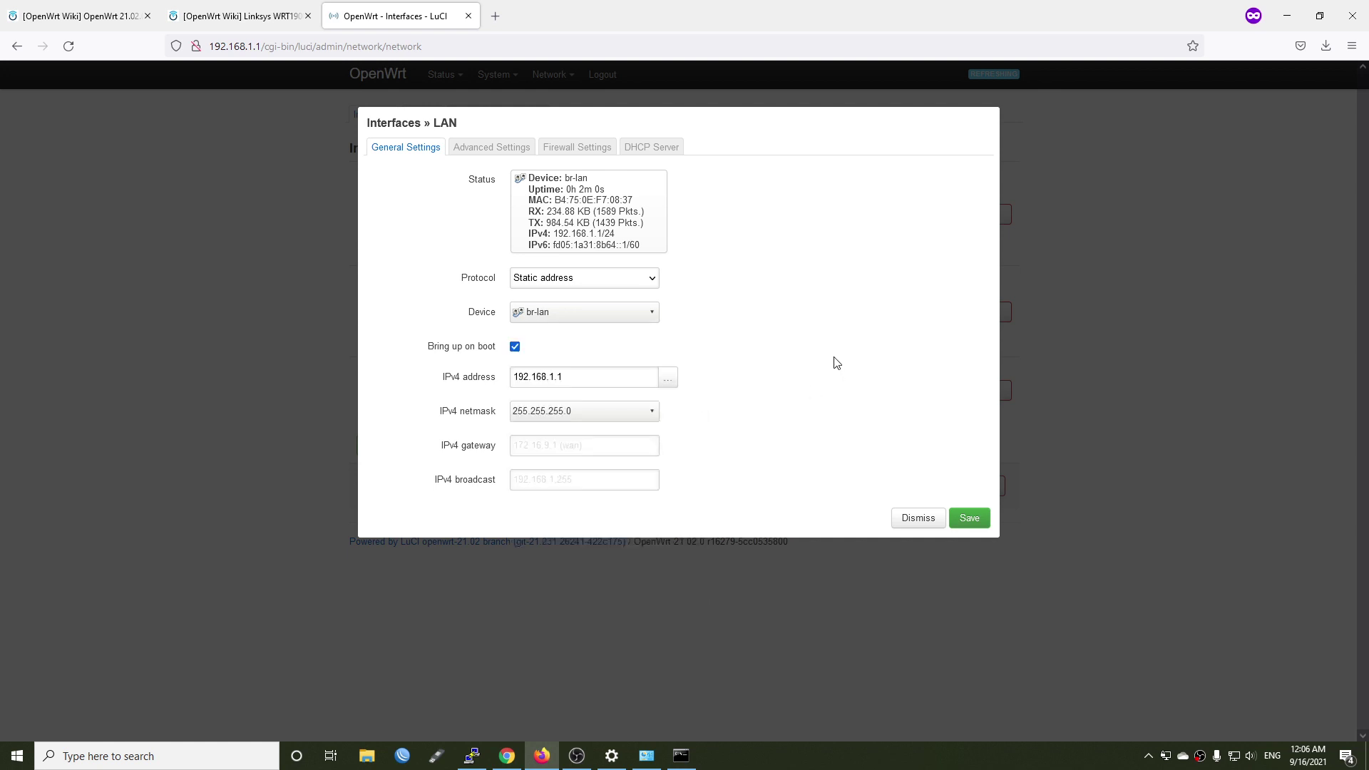
# Review the LAN's Advanced, Firewall and DHCP Server tabs, then close the LAN dialog.
pyautogui.click(498, 150)
pyautogui.click(589, 149)
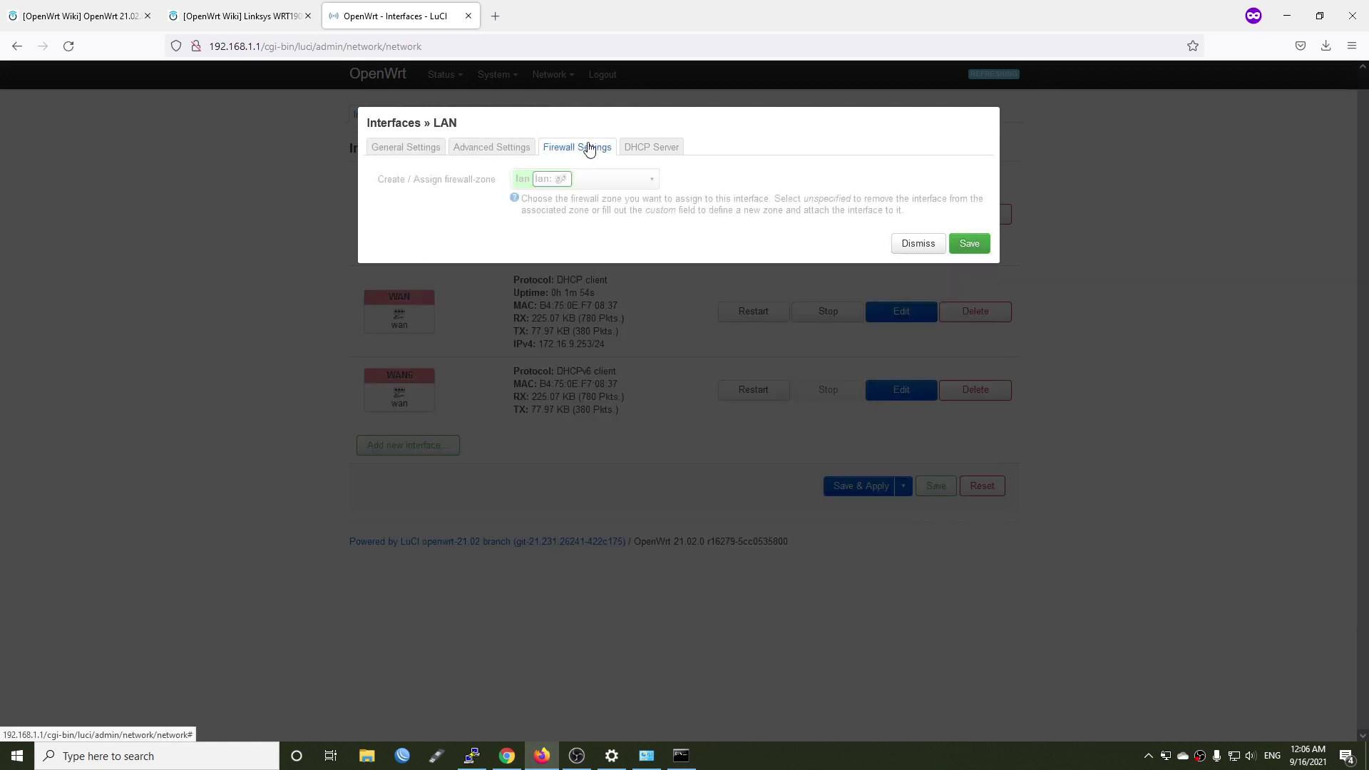
pyautogui.click(650, 146)
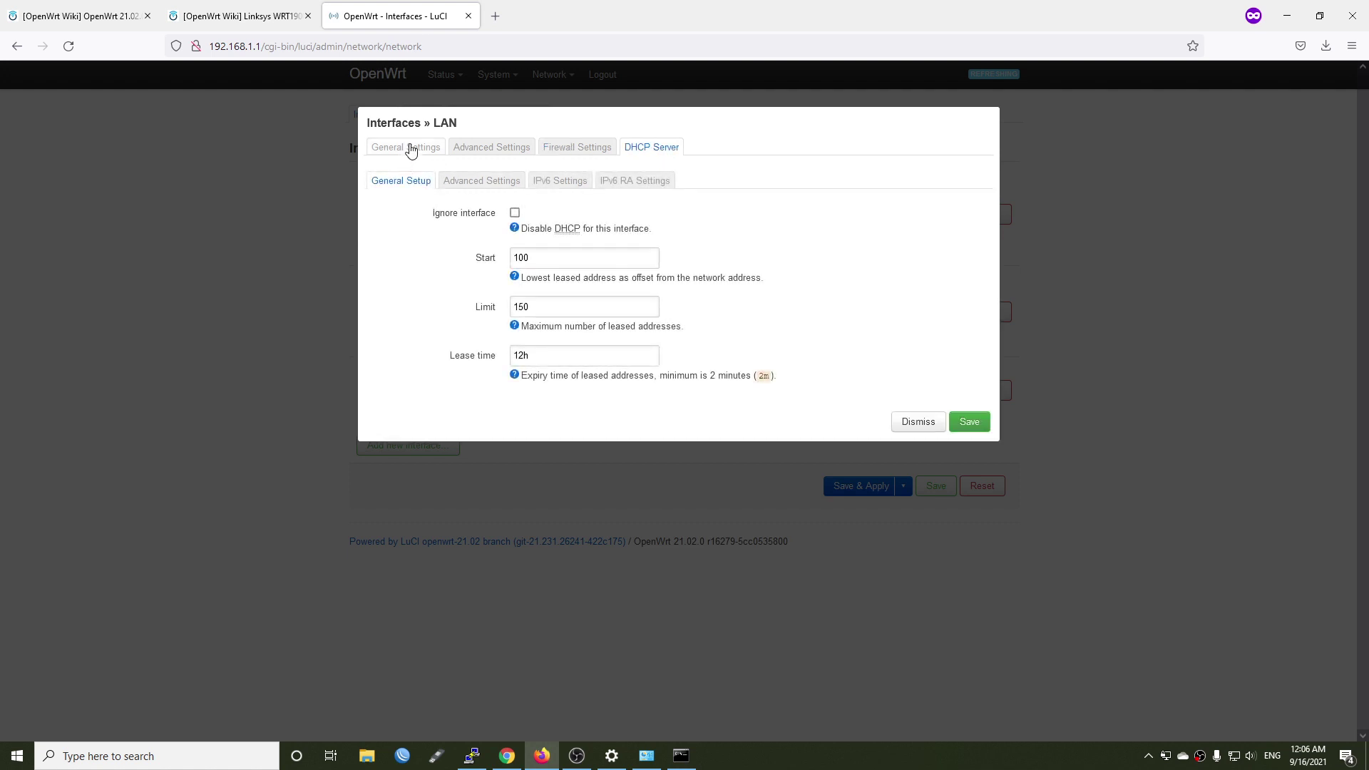
pyautogui.click(408, 147)
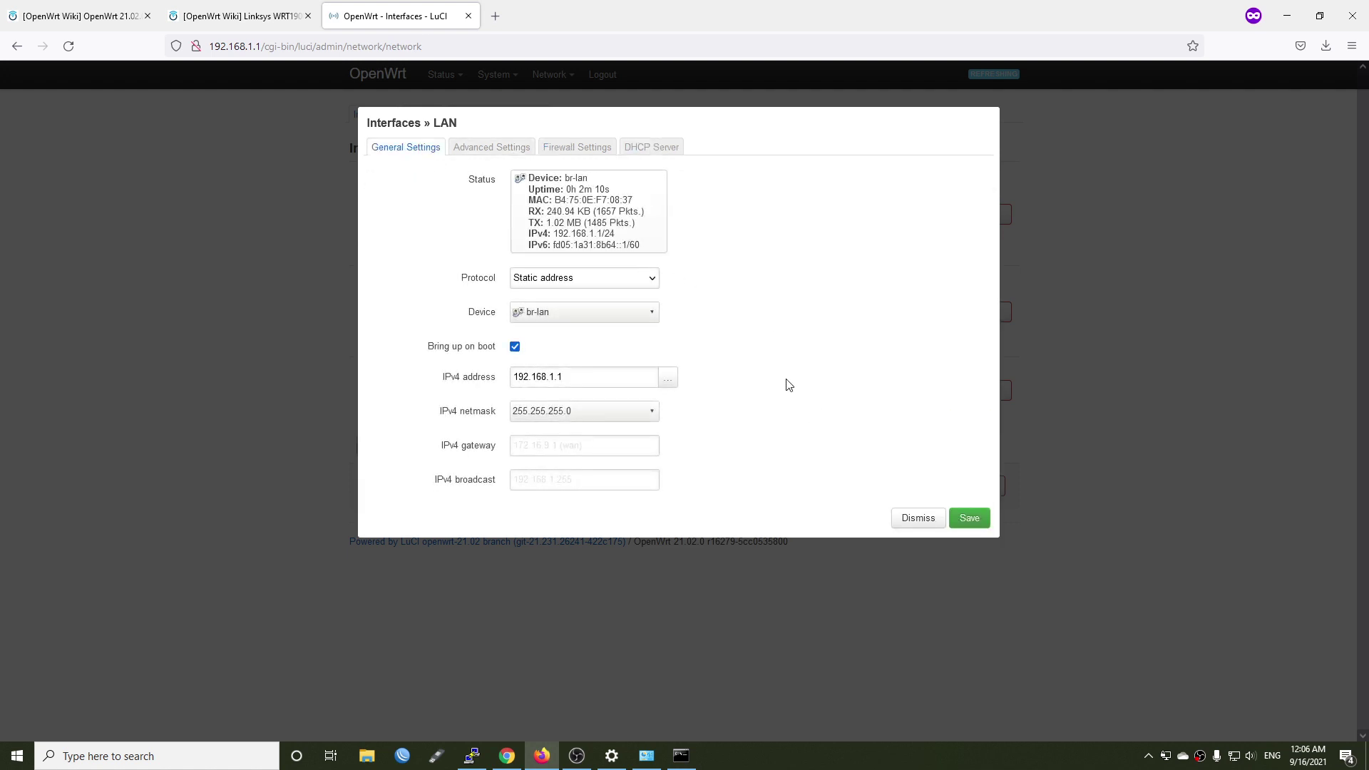
pyautogui.click(917, 519)
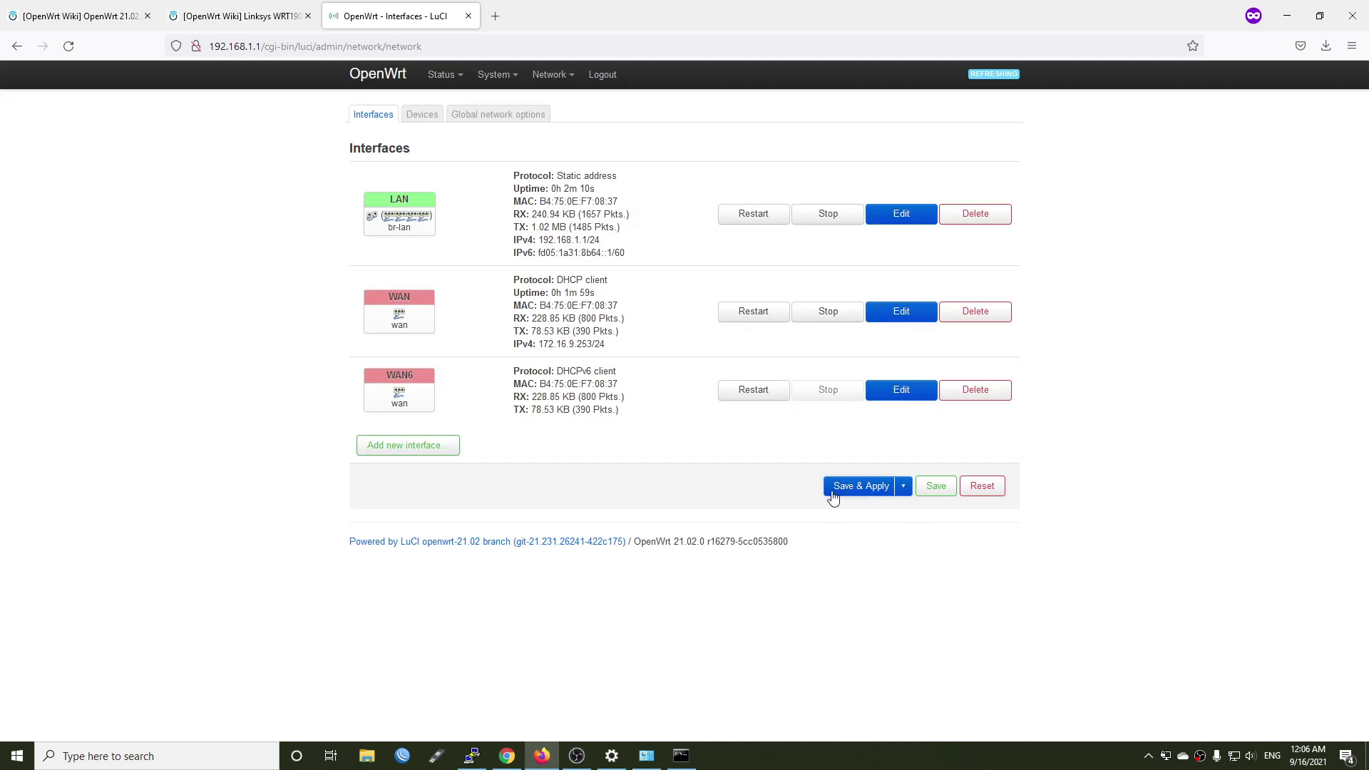
# From the Devices list, open br-lan's settings and review its bridge ports and advanced options.
pyautogui.click(422, 121)
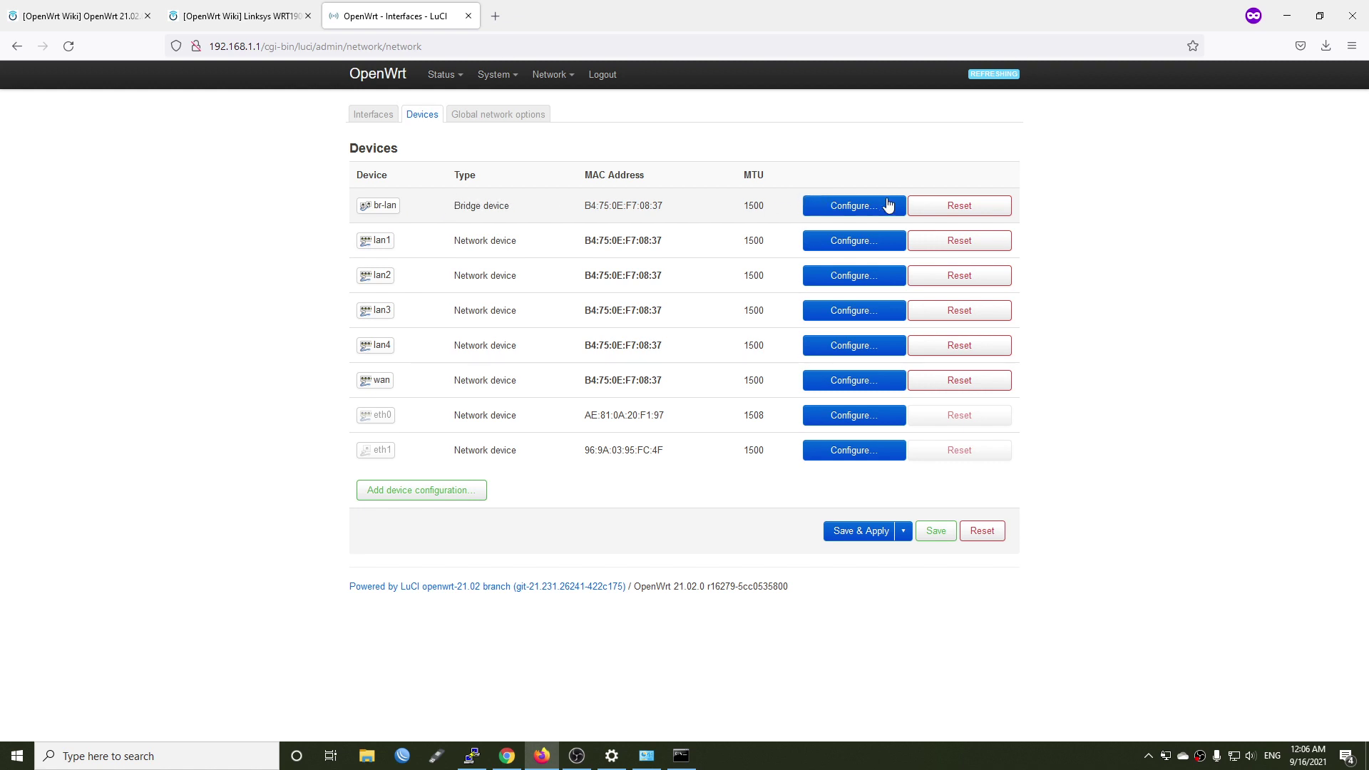
pyautogui.click(840, 209)
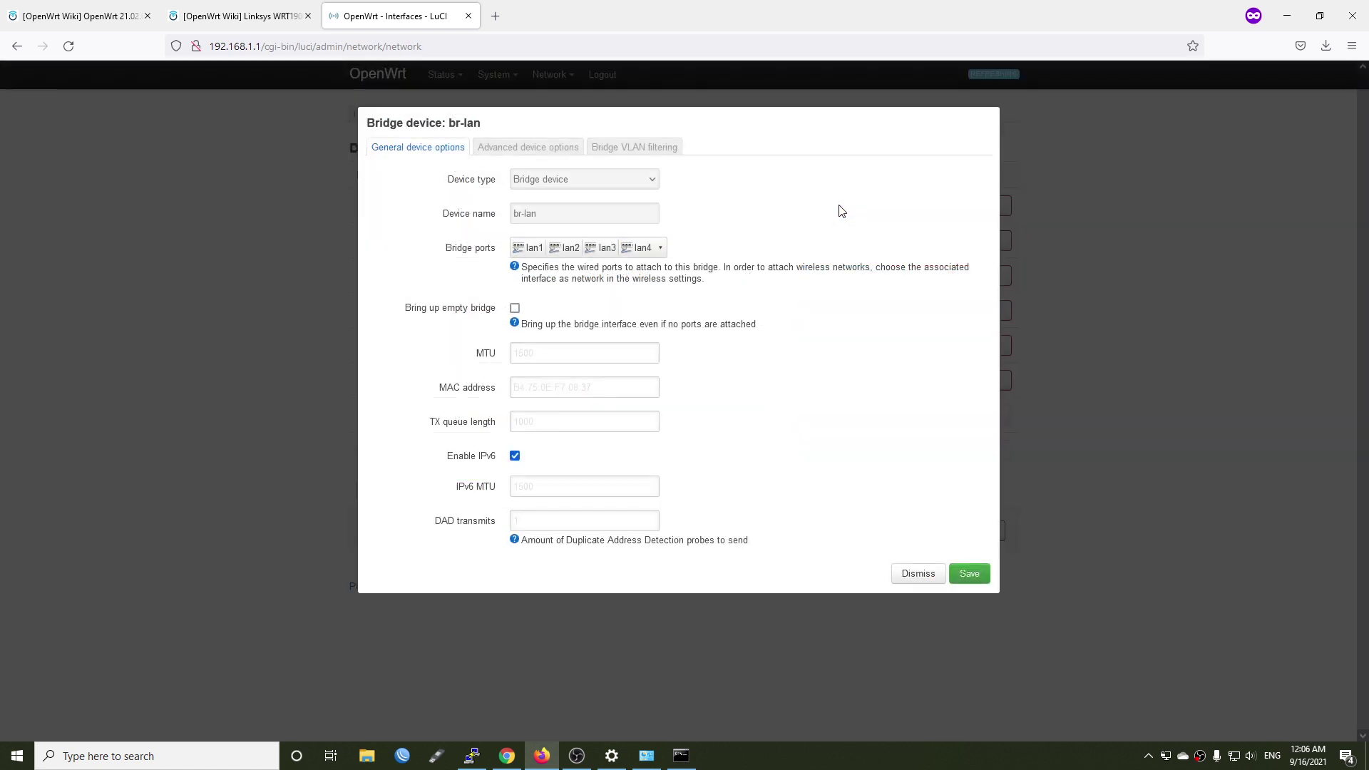
pyautogui.click(661, 250)
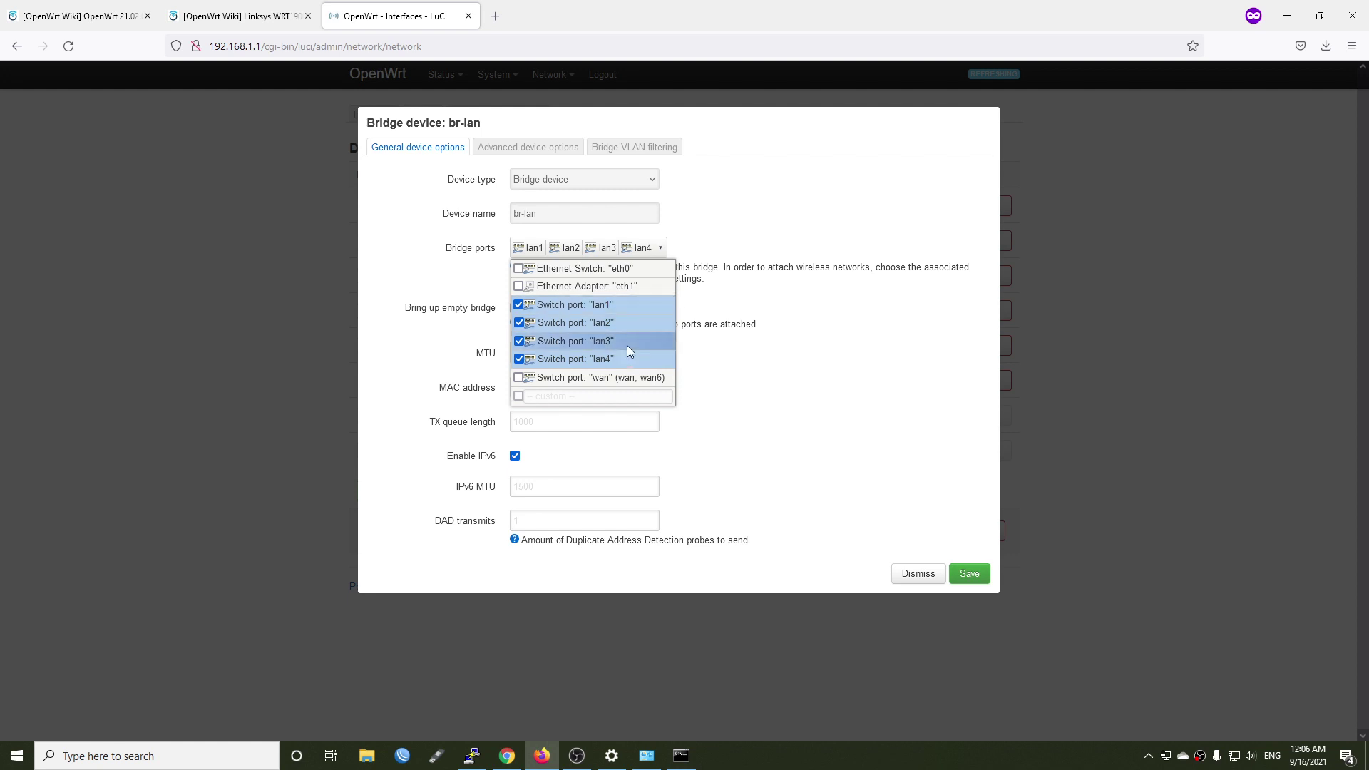
pyautogui.click(867, 367)
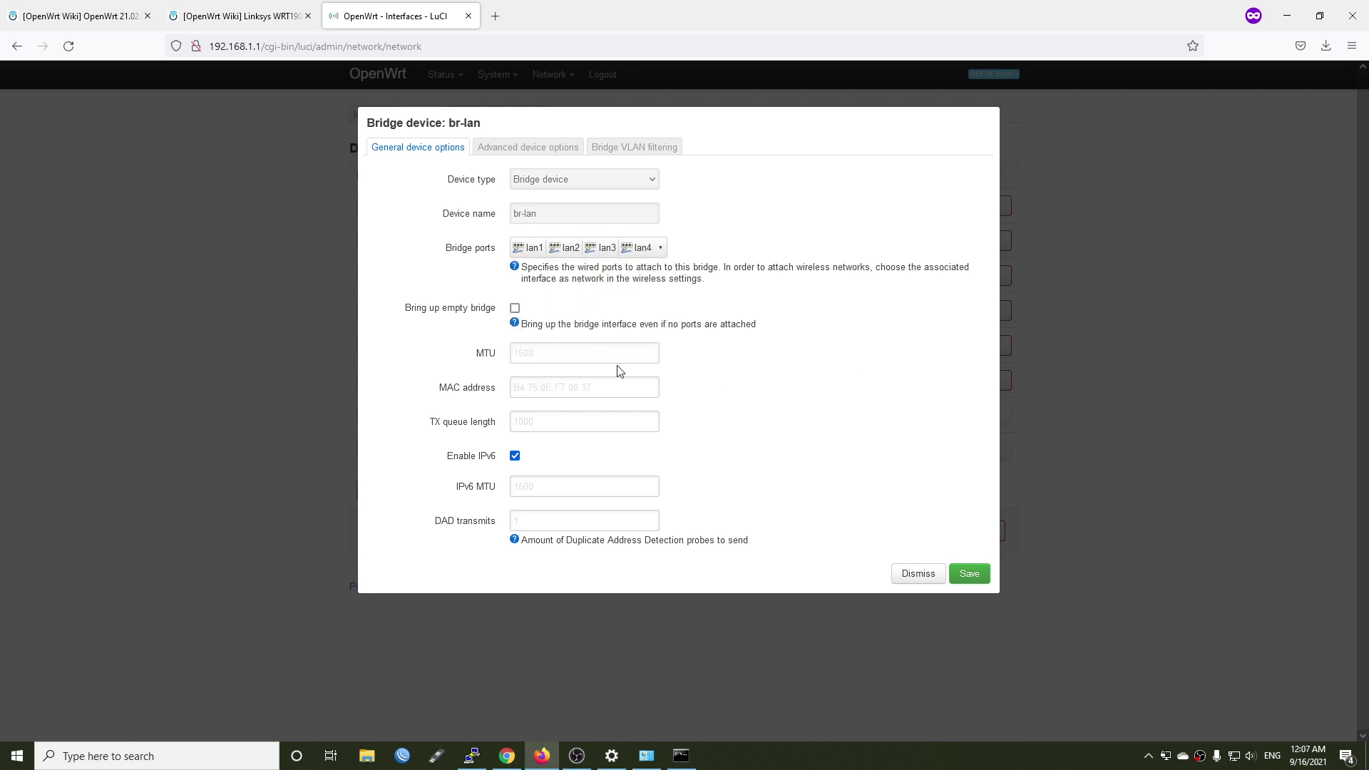
pyautogui.click(501, 152)
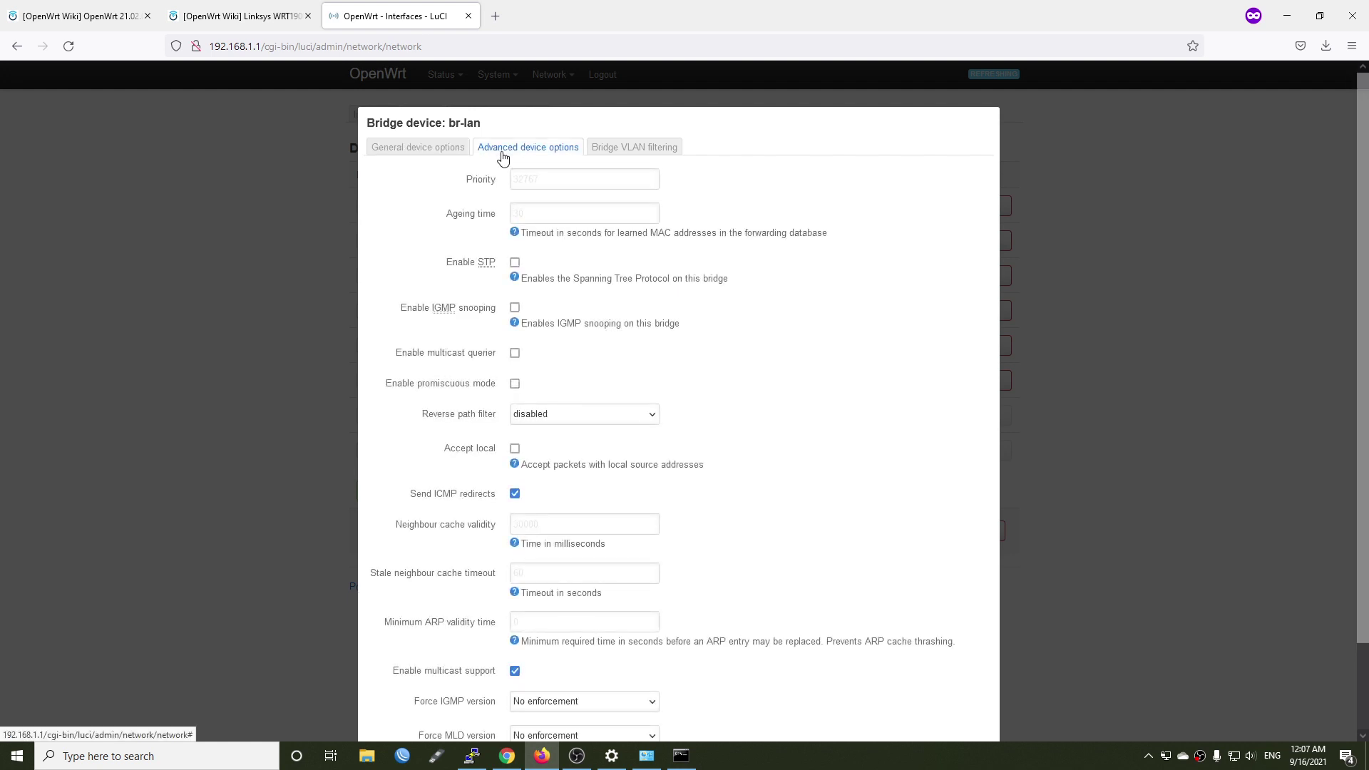
pyautogui.scroll(-2, 706, 464)
pyautogui.scroll(2, 718, 404)
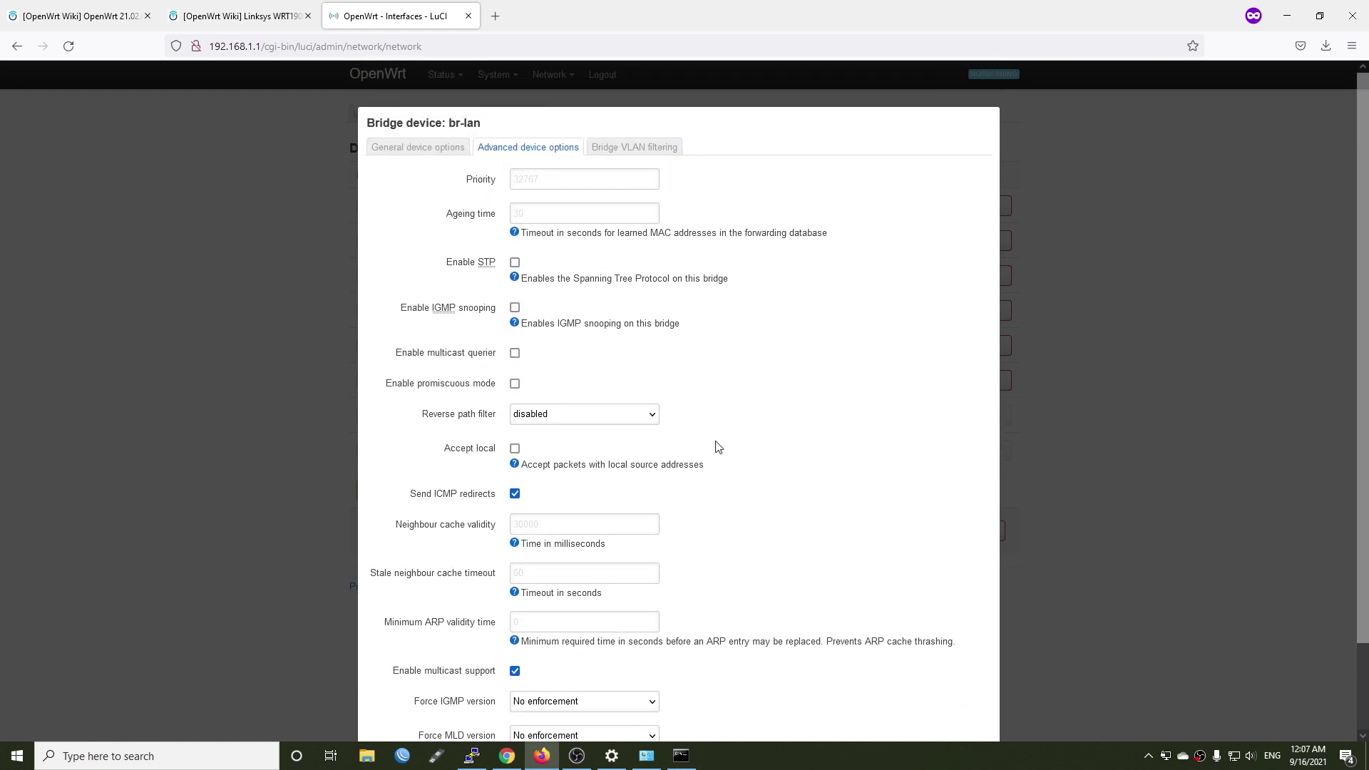
# Toggle br-lan's VLAN filtering on and back off, then dismiss without saving.
pyautogui.click(615, 146)
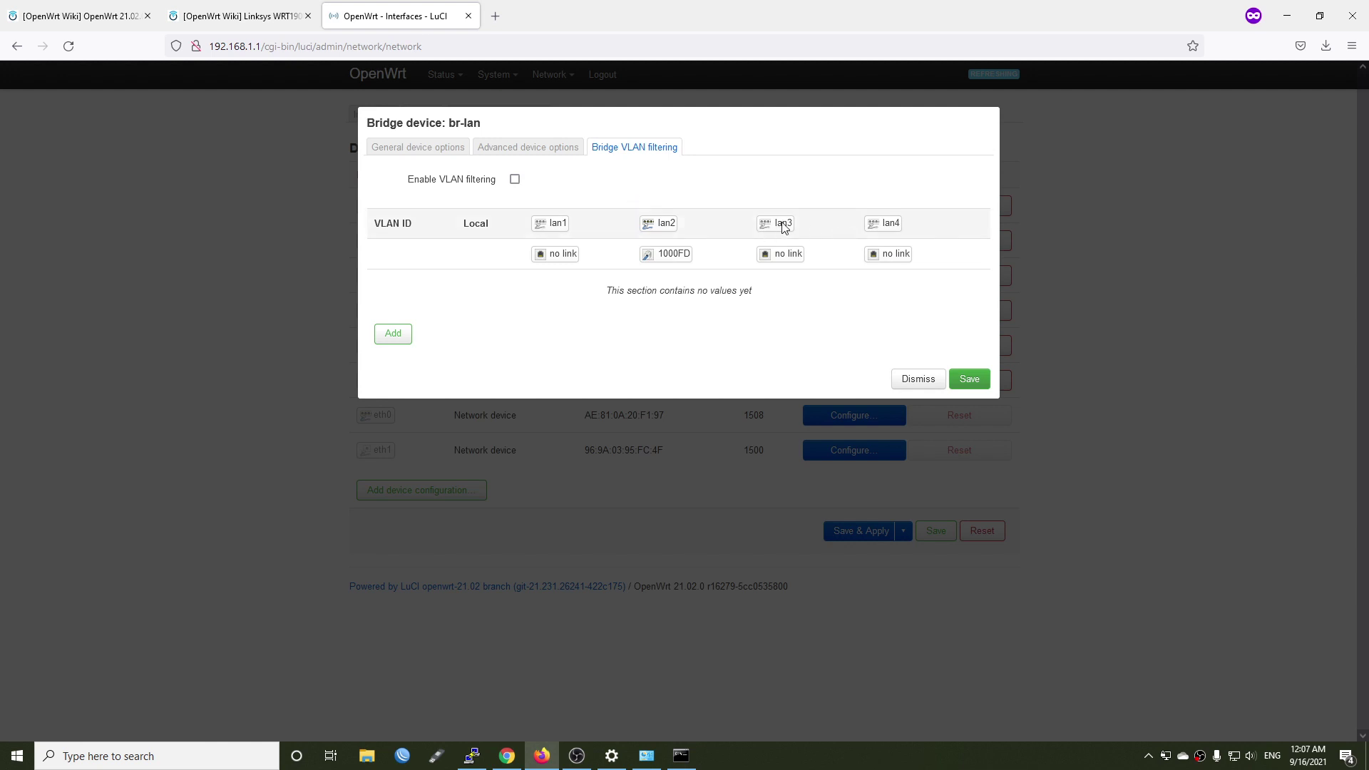
pyautogui.moveTo(409, 182); pyautogui.dragTo(489, 184)
pyautogui.click(515, 179)
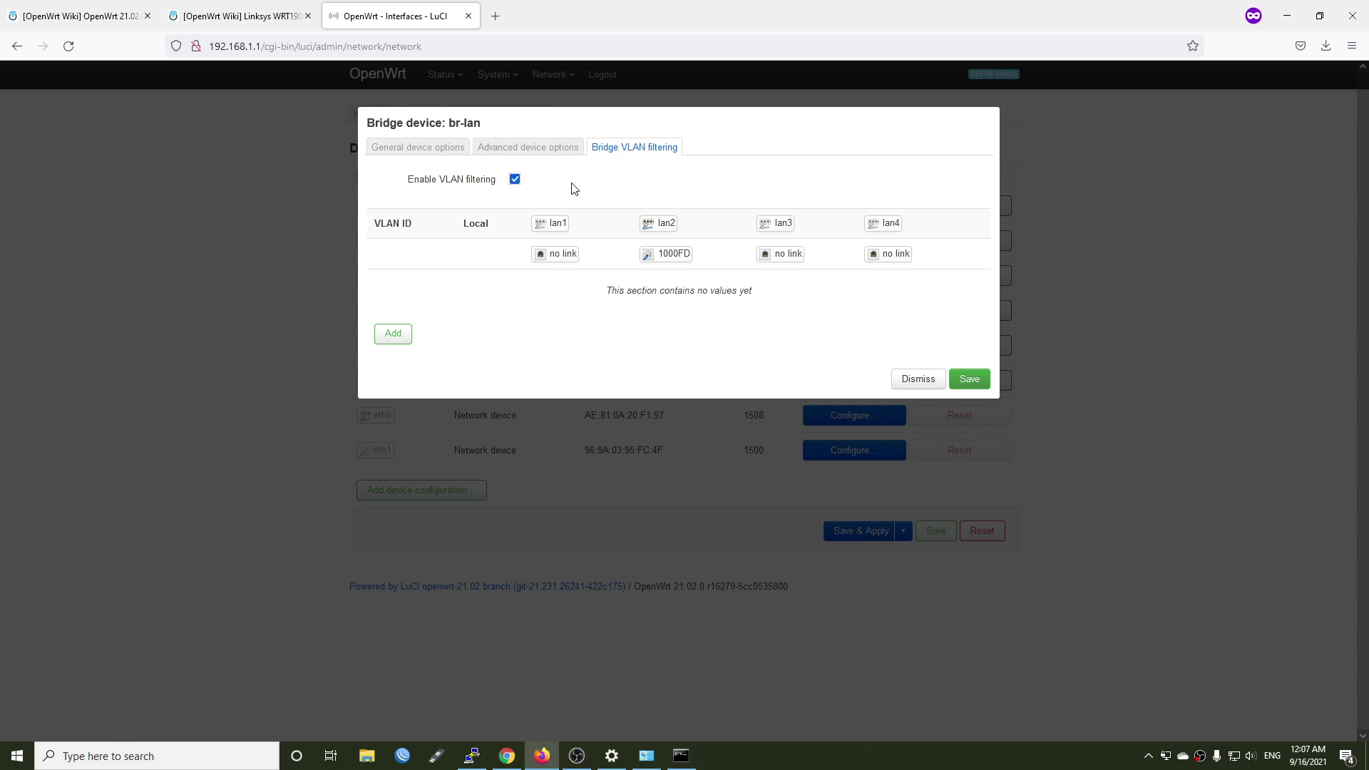
pyautogui.click(515, 179)
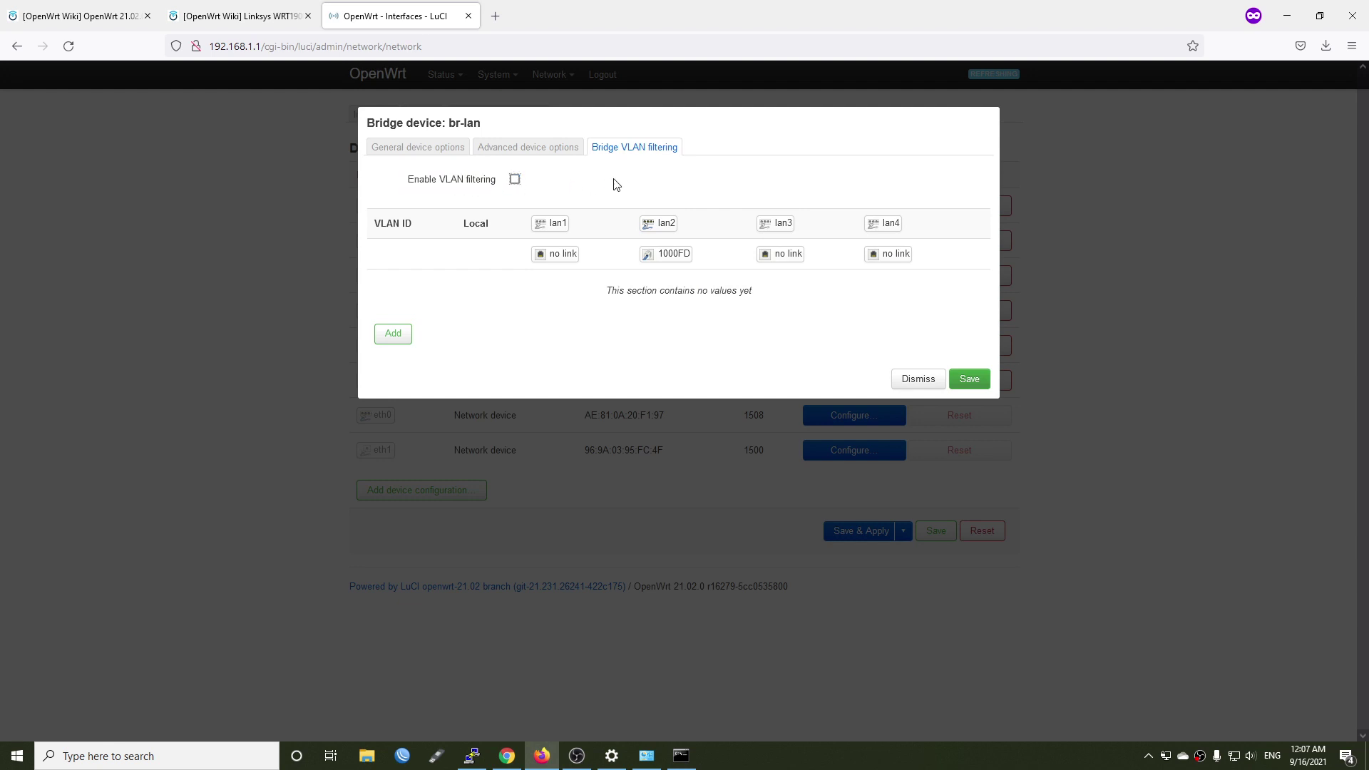
pyautogui.click(922, 382)
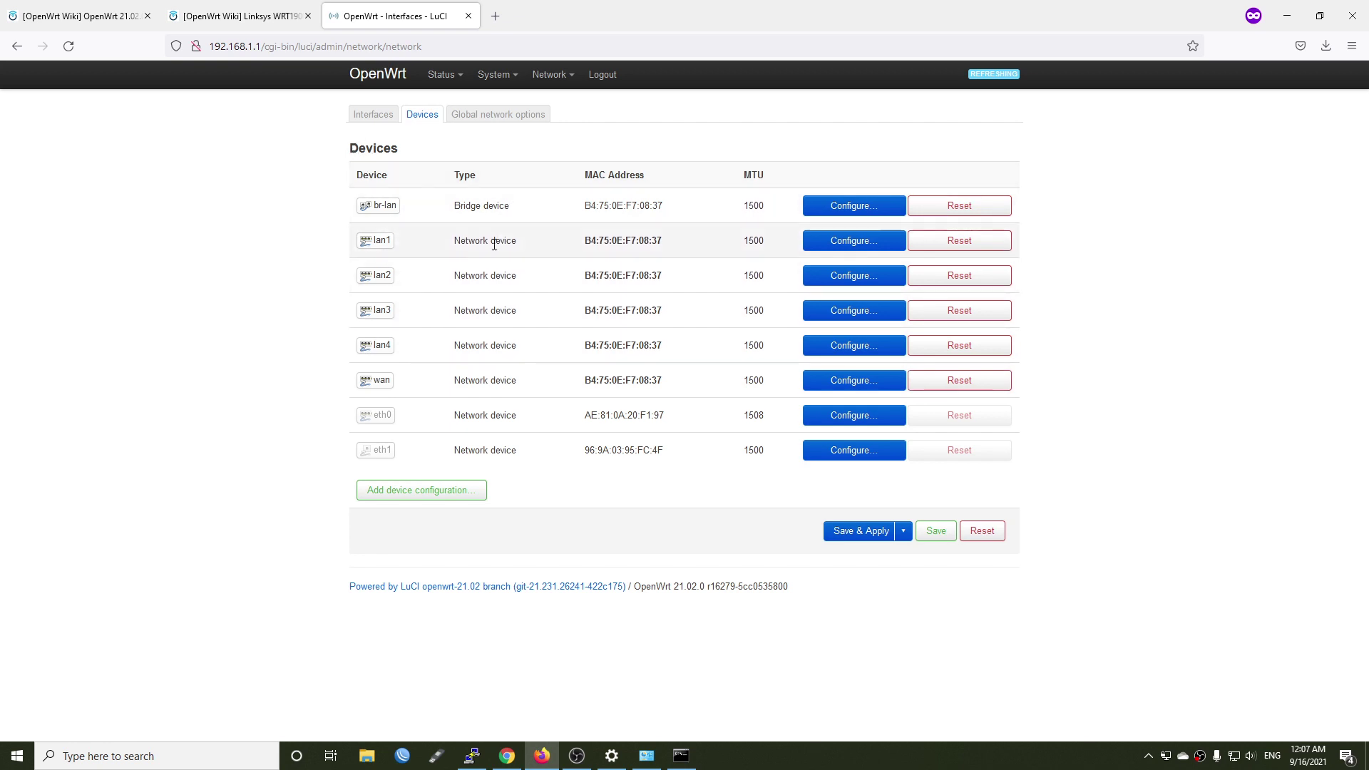
pyautogui.moveTo(521, 207); pyautogui.dragTo(439, 207)
pyautogui.moveTo(533, 244); pyautogui.dragTo(453, 246)
pyautogui.moveTo(663, 242); pyautogui.dragTo(584, 241)
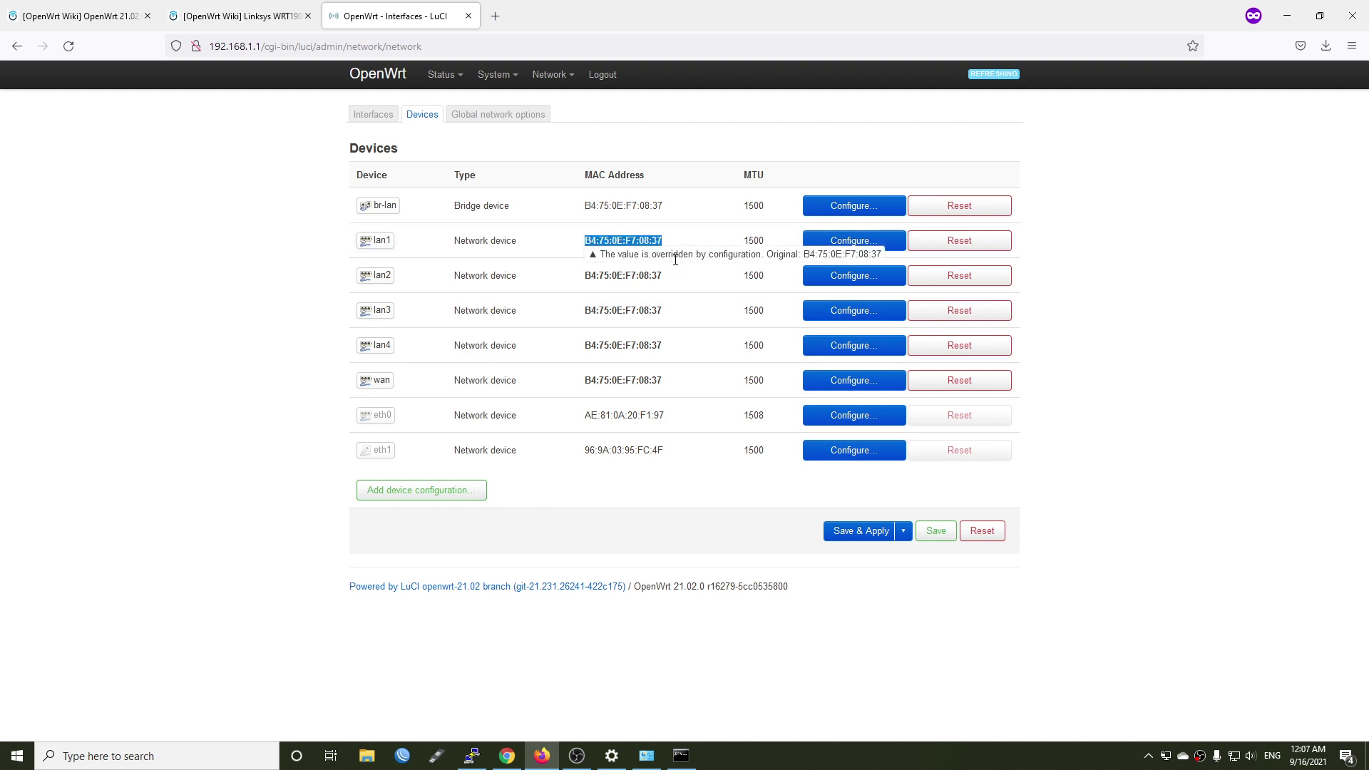
pyautogui.click(679, 296)
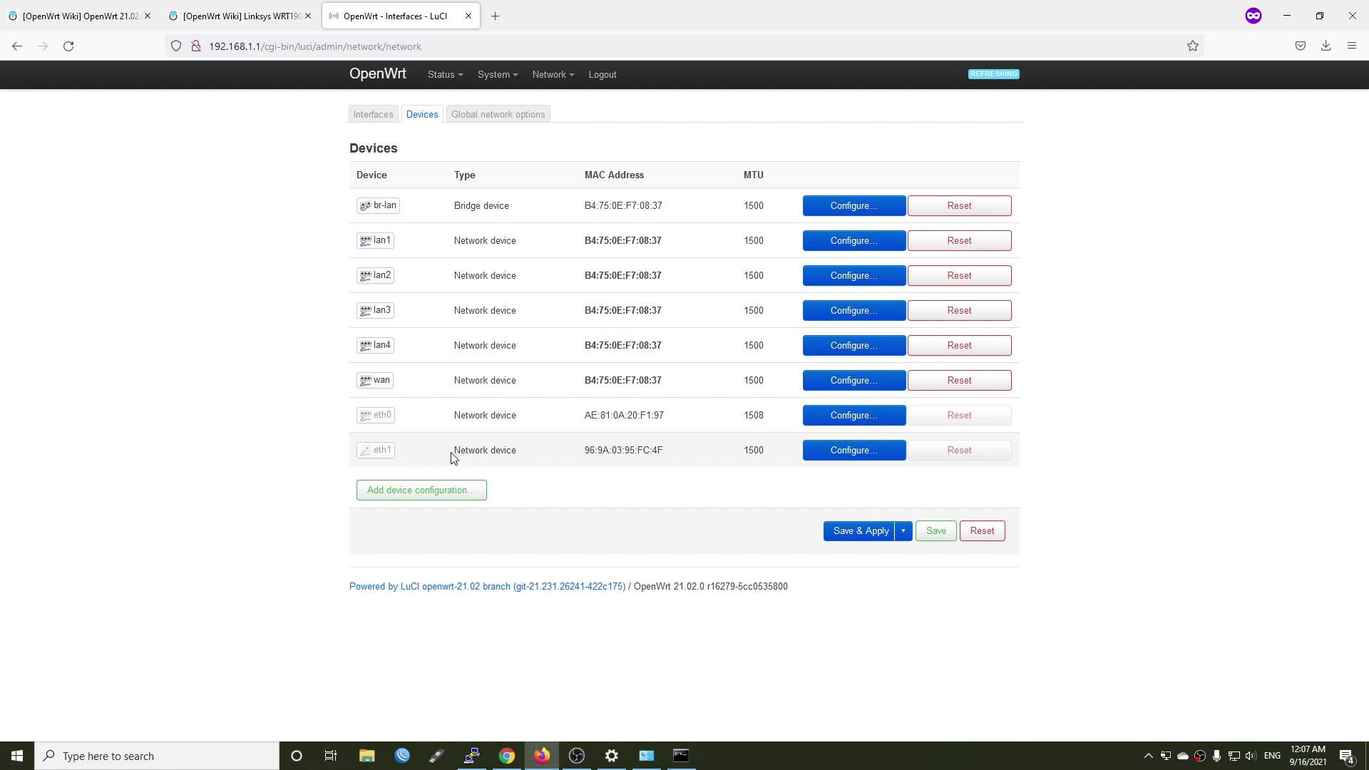
pyautogui.click(825, 415)
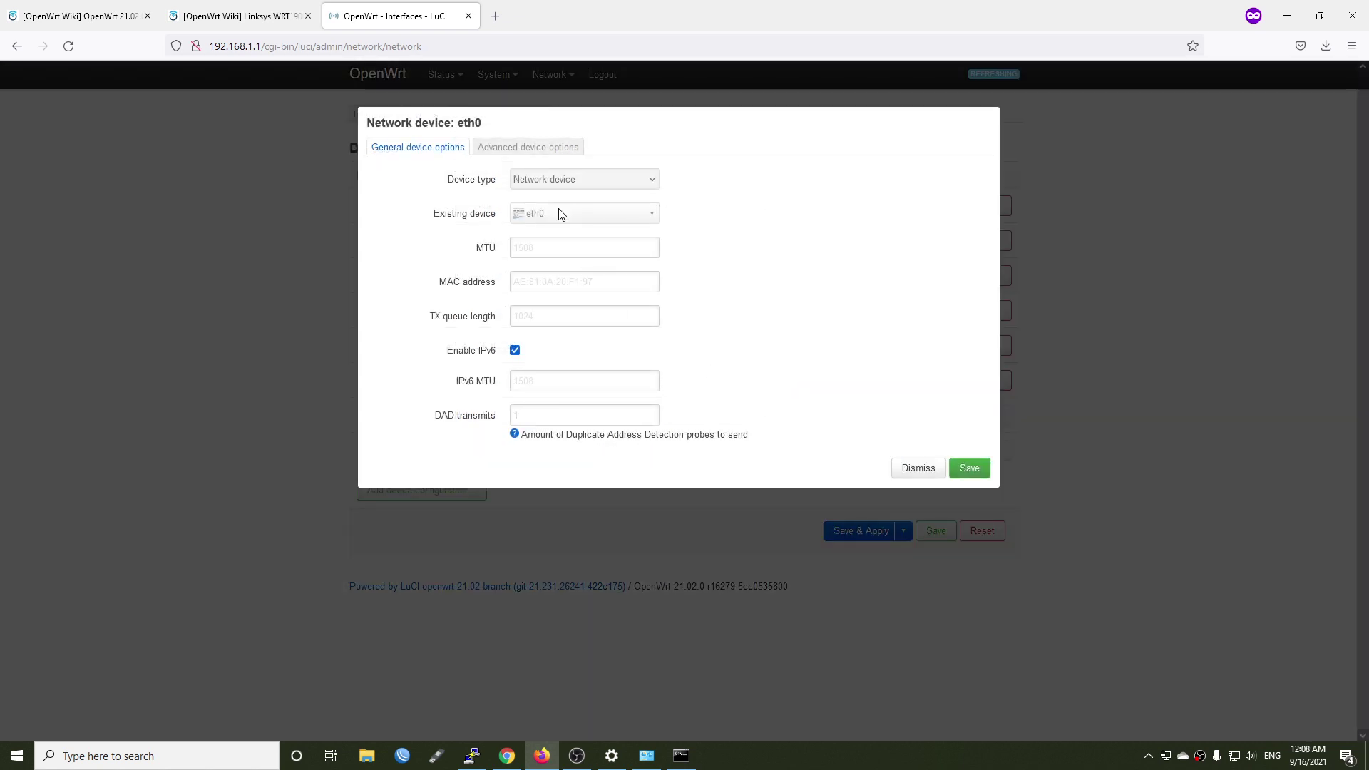
pyautogui.click(497, 150)
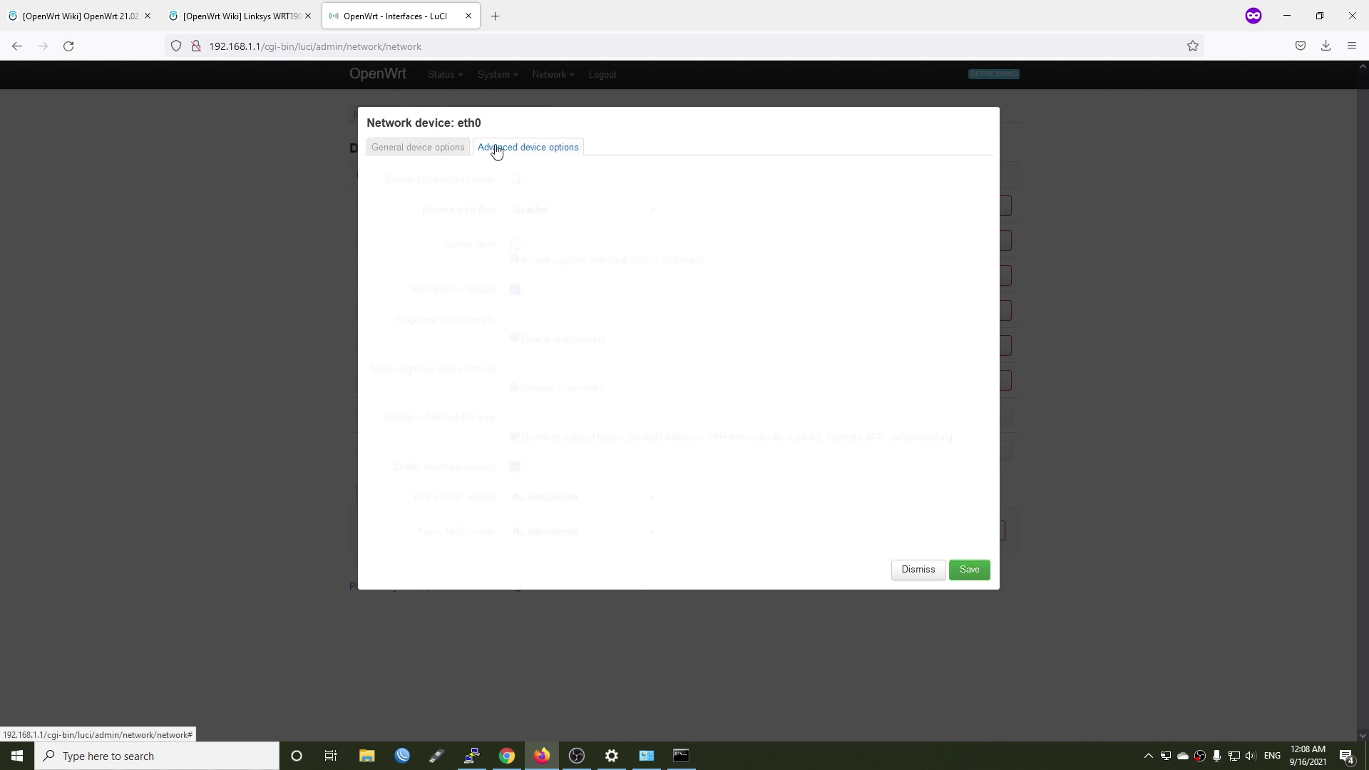
pyautogui.doubleClick(400, 147)
pyautogui.click(437, 228)
pyautogui.click(921, 474)
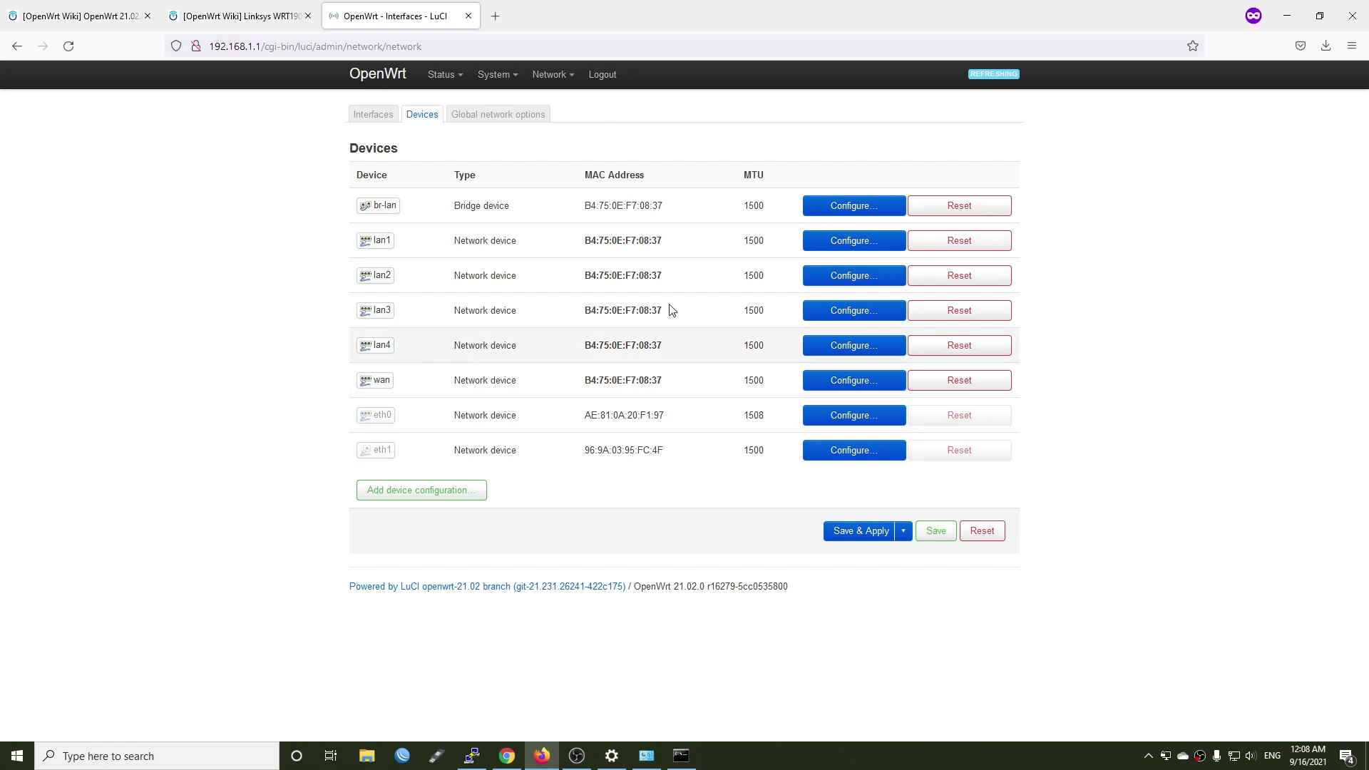
pyautogui.click(836, 241)
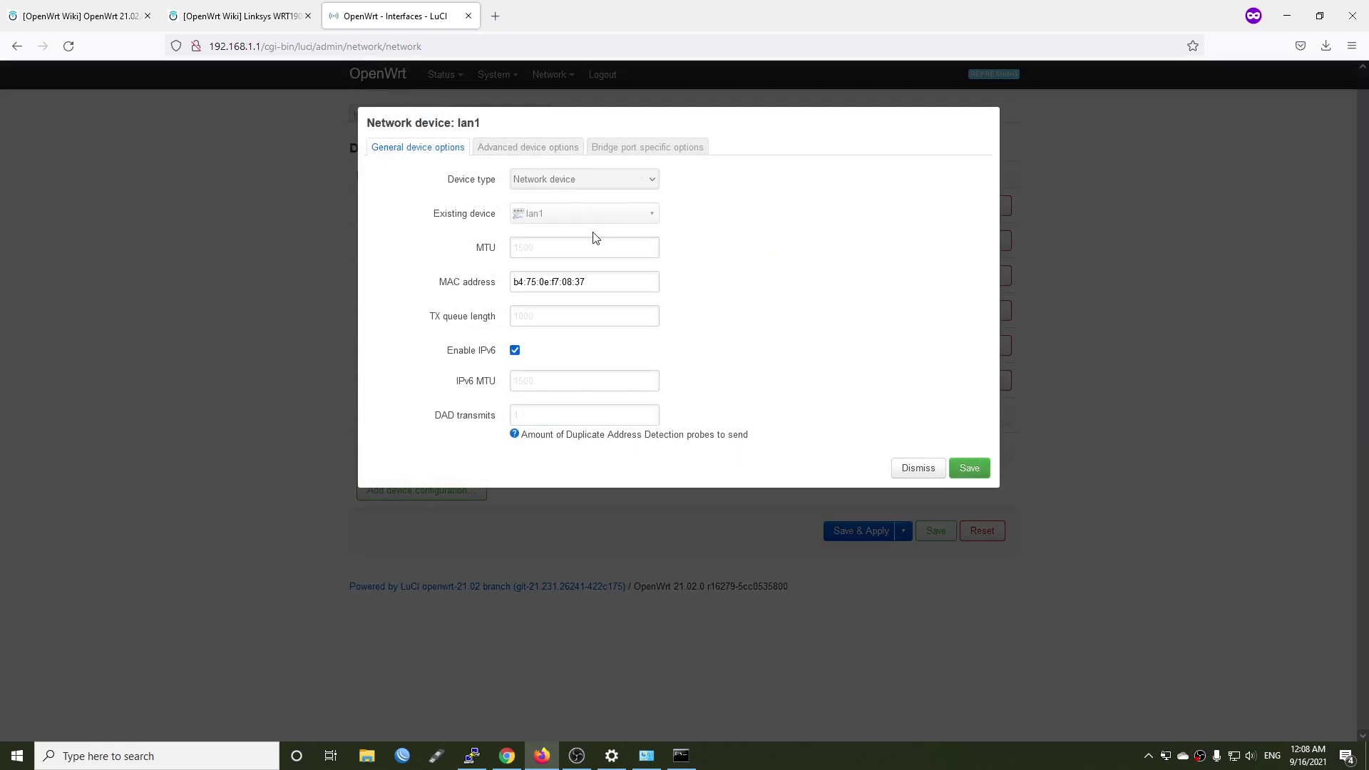
pyautogui.click(925, 473)
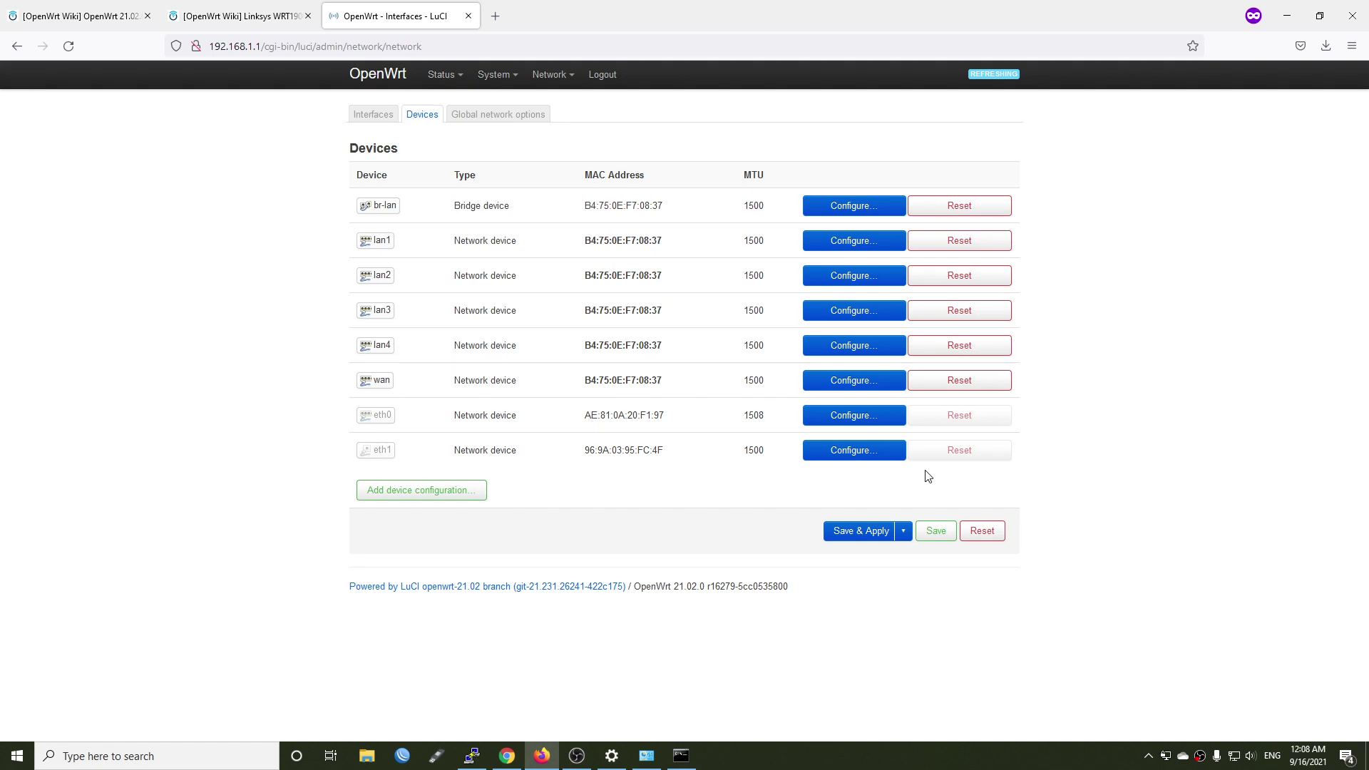
pyautogui.moveTo(452, 383); pyautogui.dragTo(528, 389)
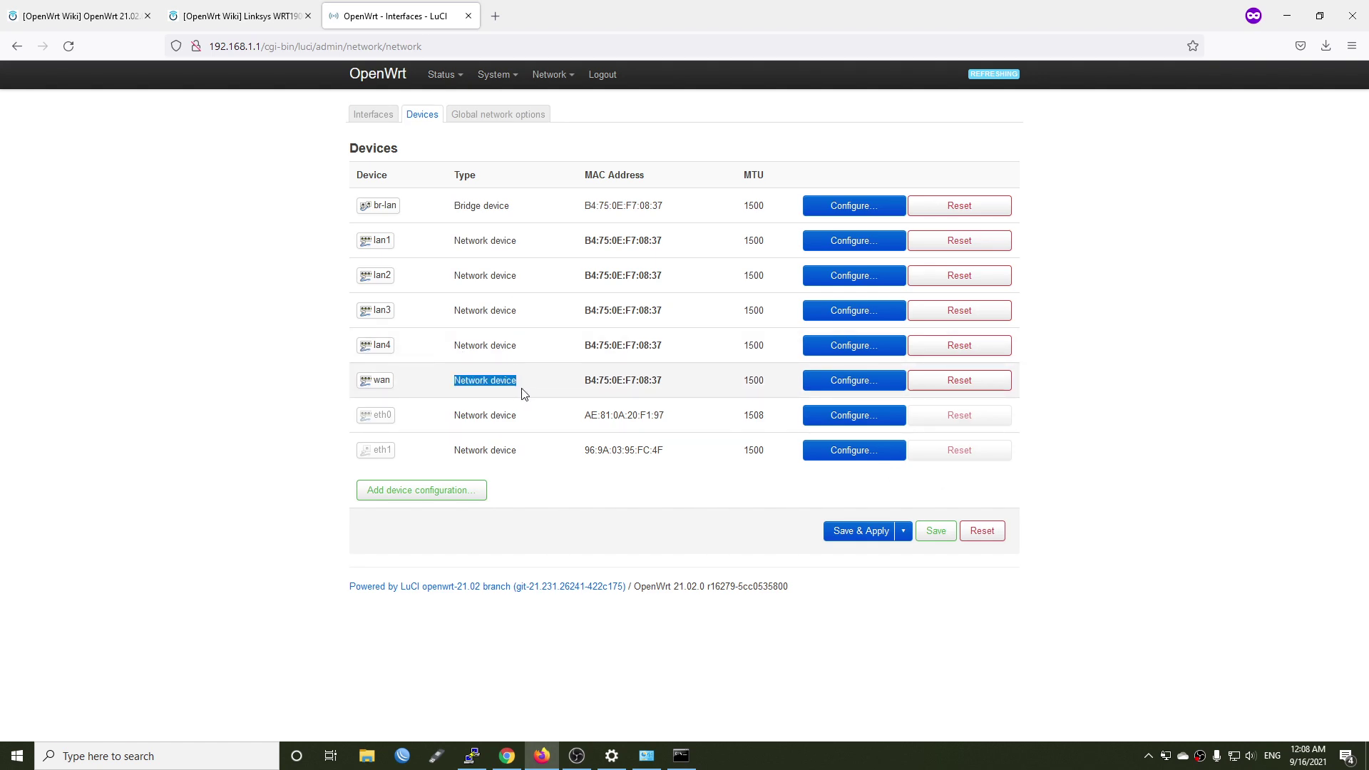
pyautogui.click(683, 388)
pyautogui.click(858, 385)
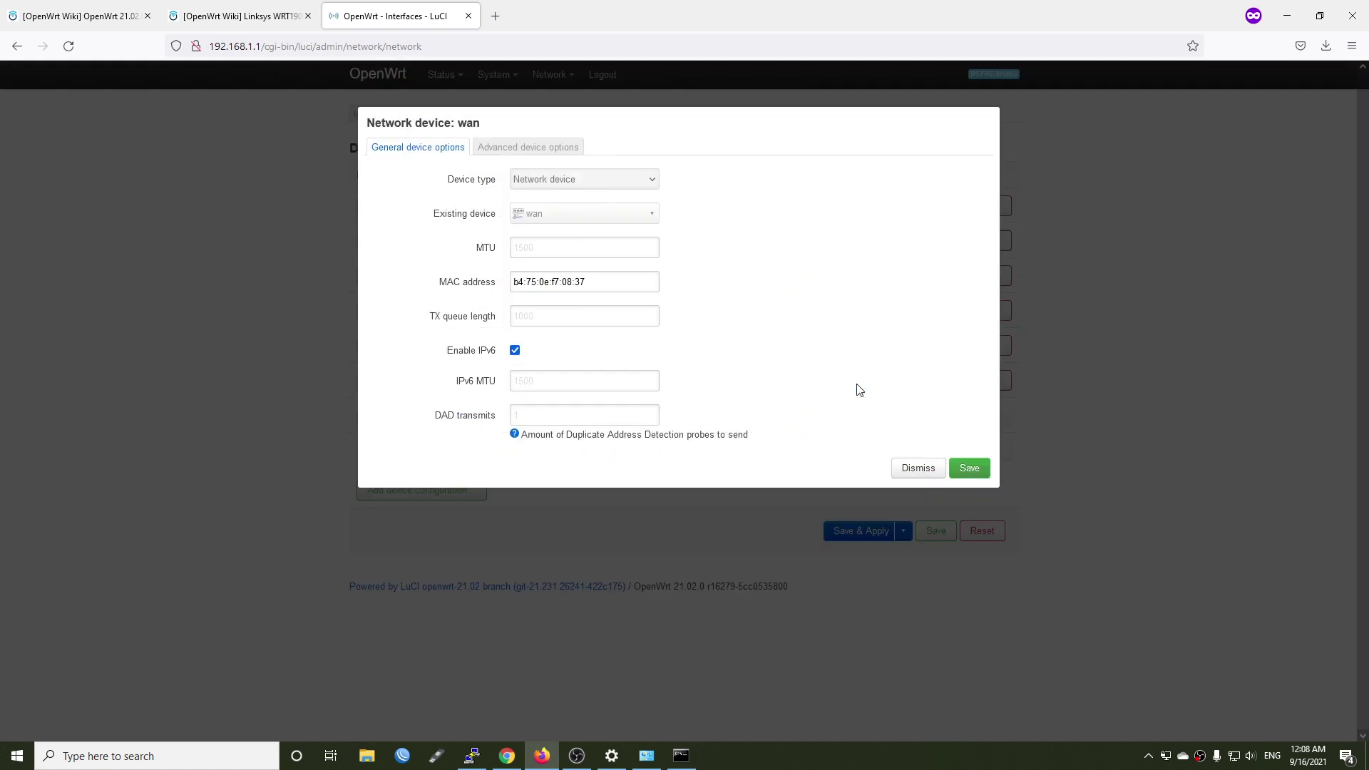
pyautogui.click(561, 157)
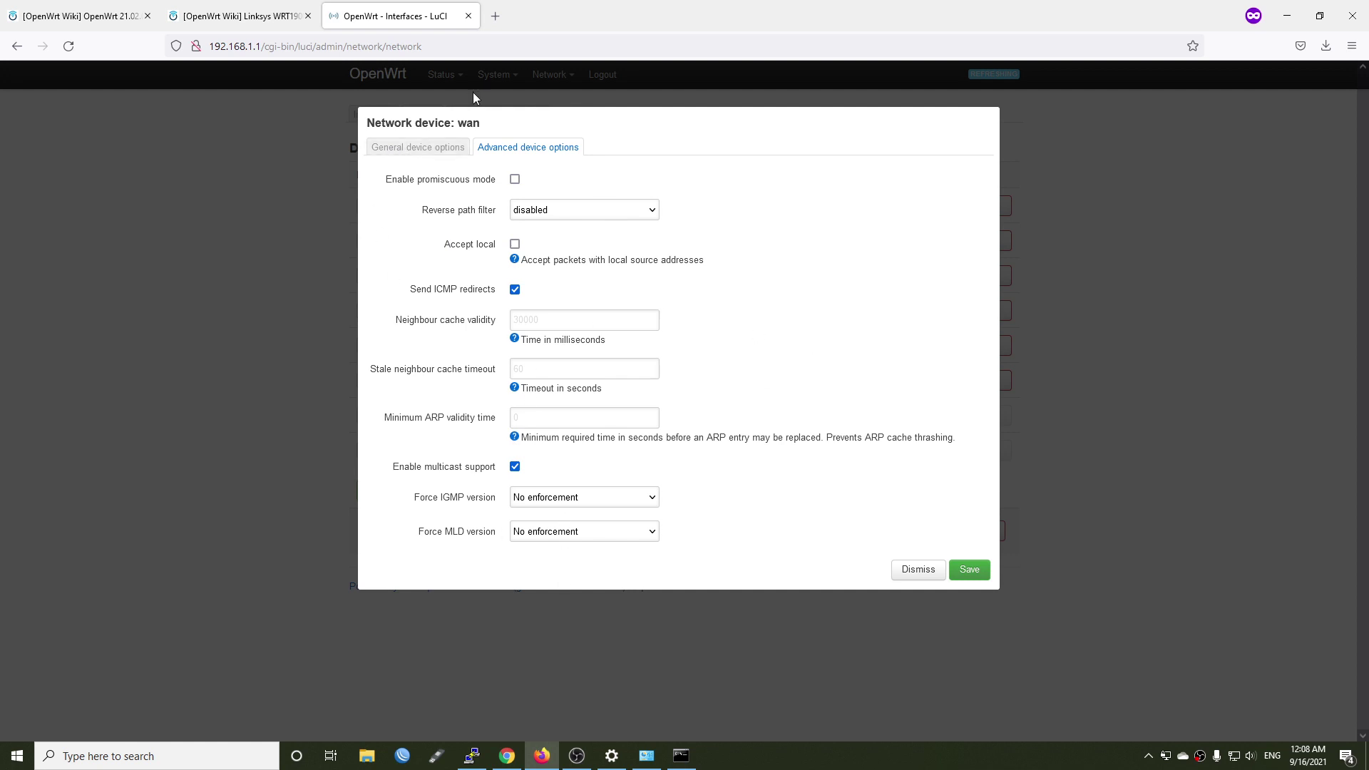
pyautogui.press('Escape')
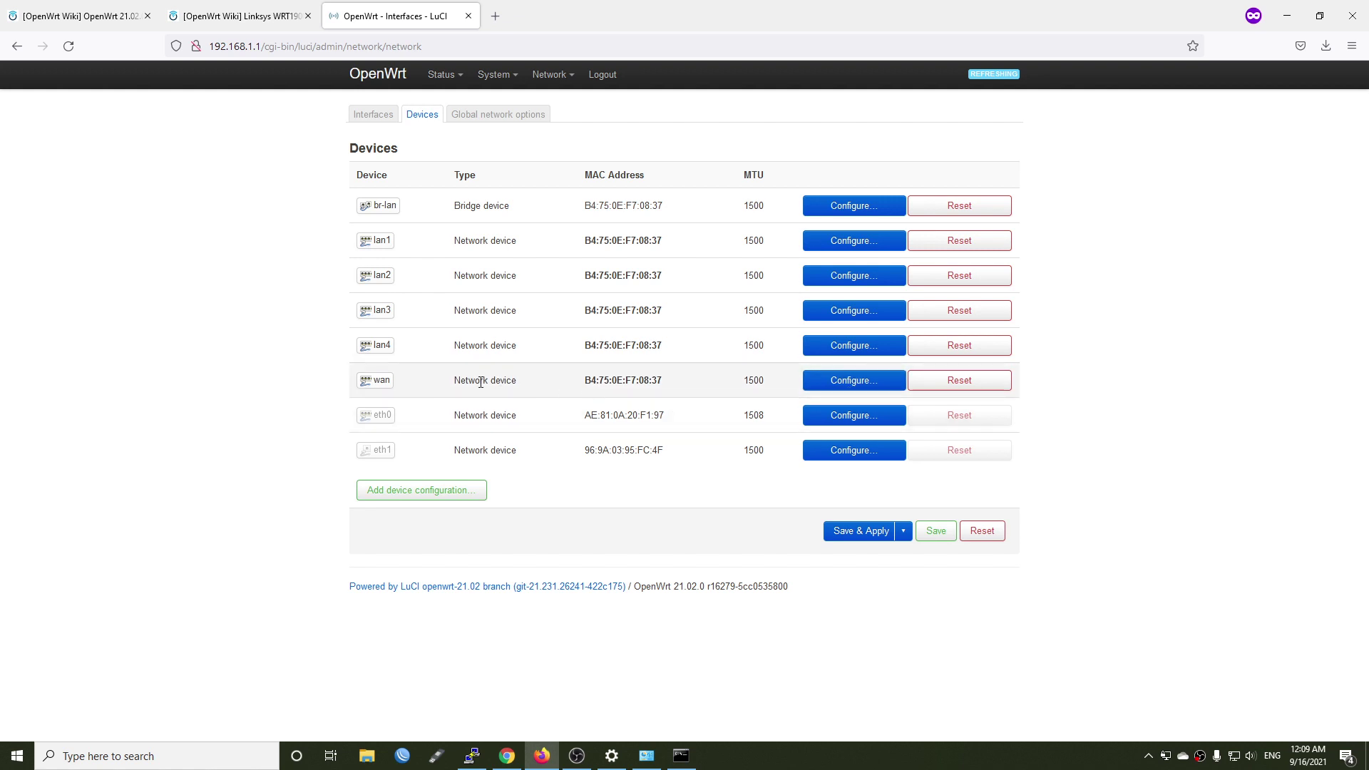
pyautogui.moveTo(455, 382); pyautogui.dragTo(530, 390)
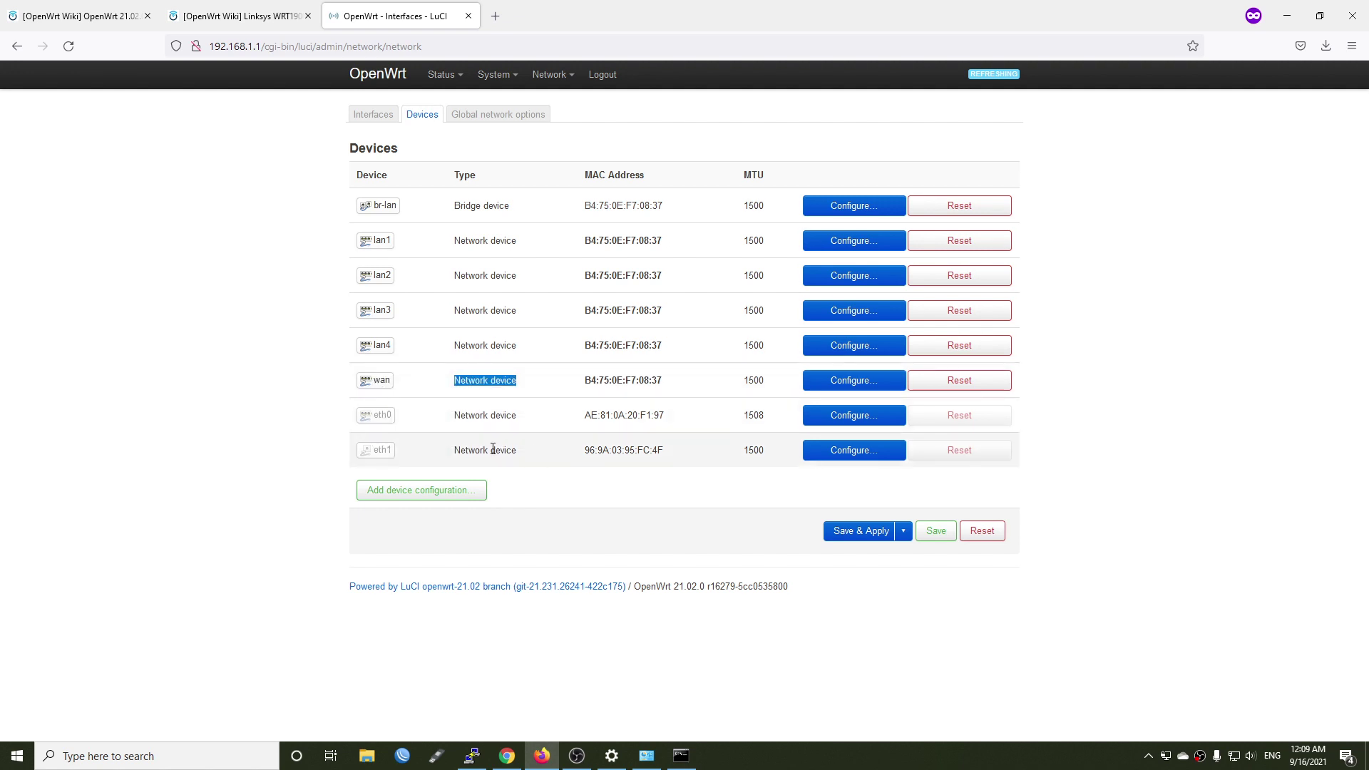
# Start a new device configuration of type VLAN (802.1q) based on the wan port.
pyautogui.click(564, 465)
pyautogui.click(397, 496)
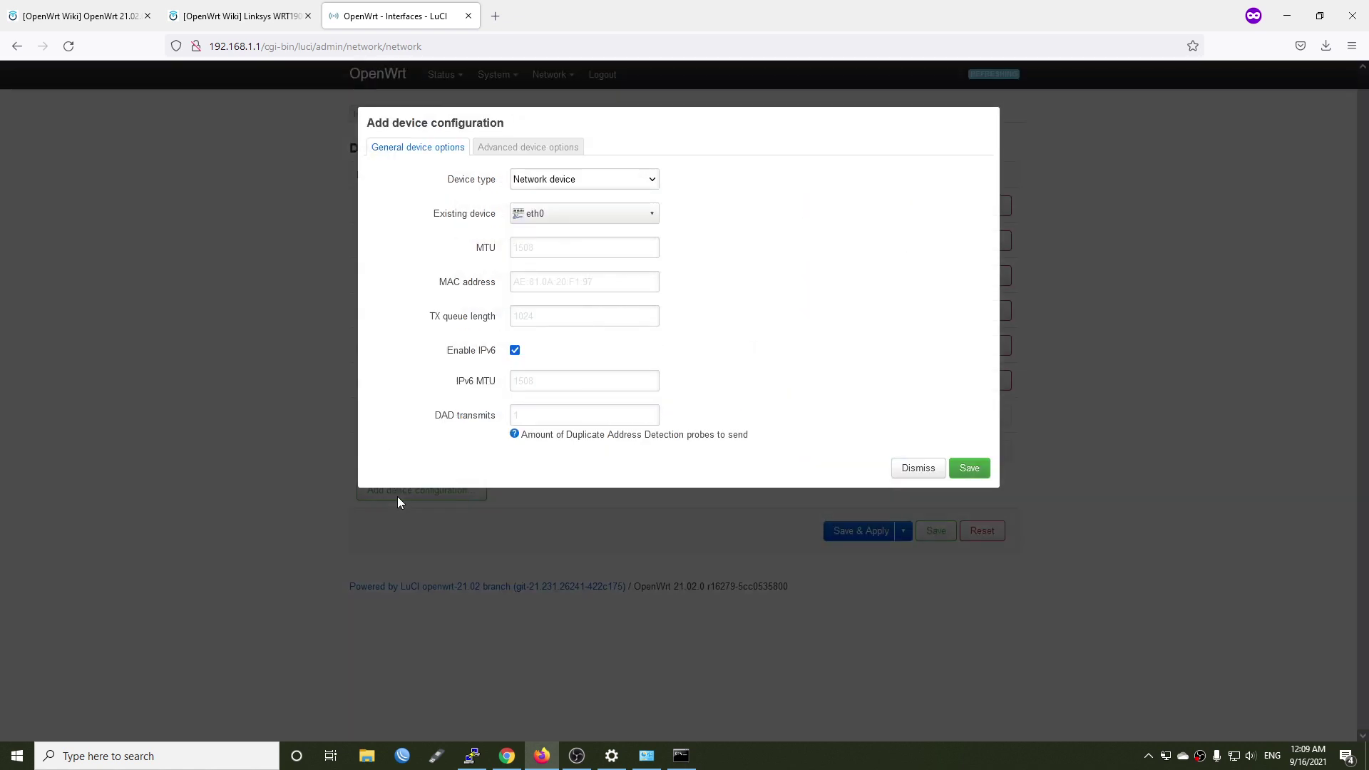
pyautogui.click(620, 181)
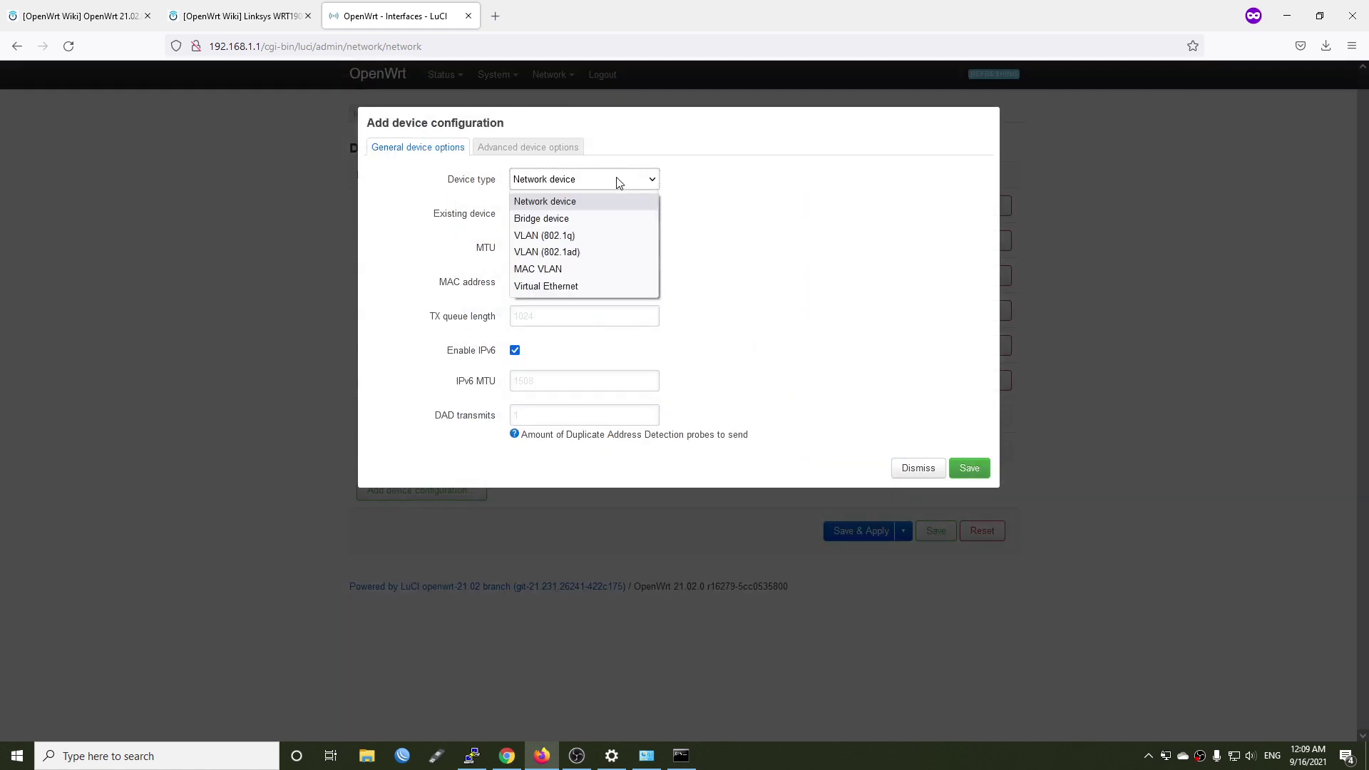
pyautogui.click(606, 236)
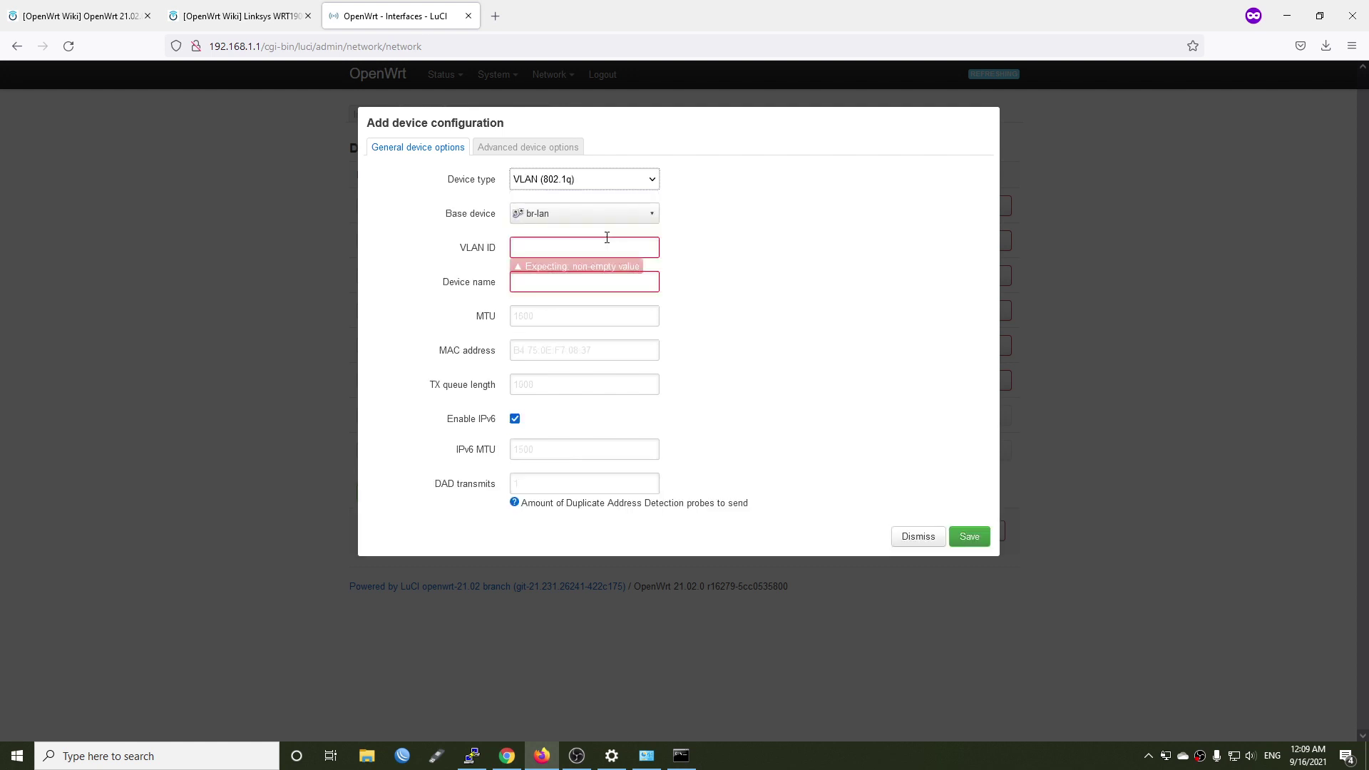
pyautogui.click(568, 217)
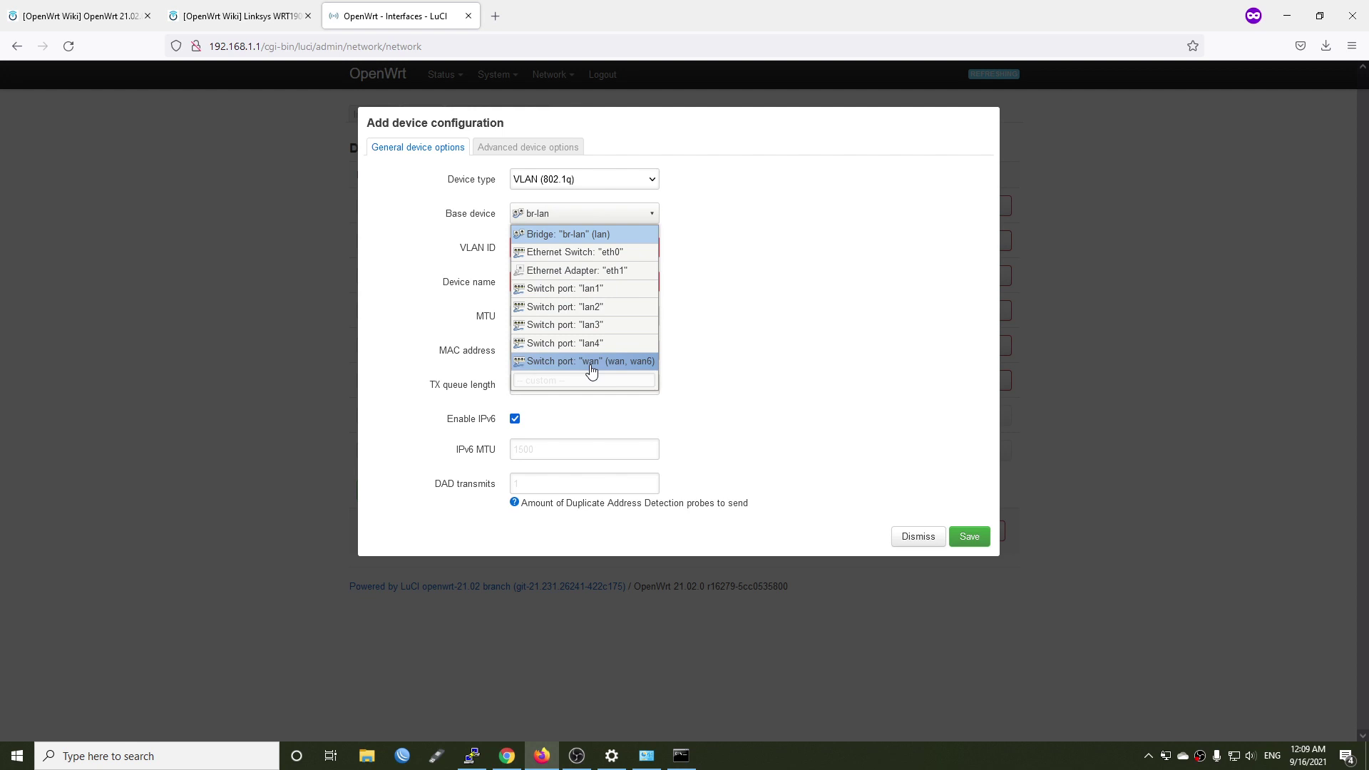
pyautogui.click(591, 361)
# Give the VLAN ID 30, review the auto-named wan.30 device's options, and save it.
pyautogui.click(567, 247)
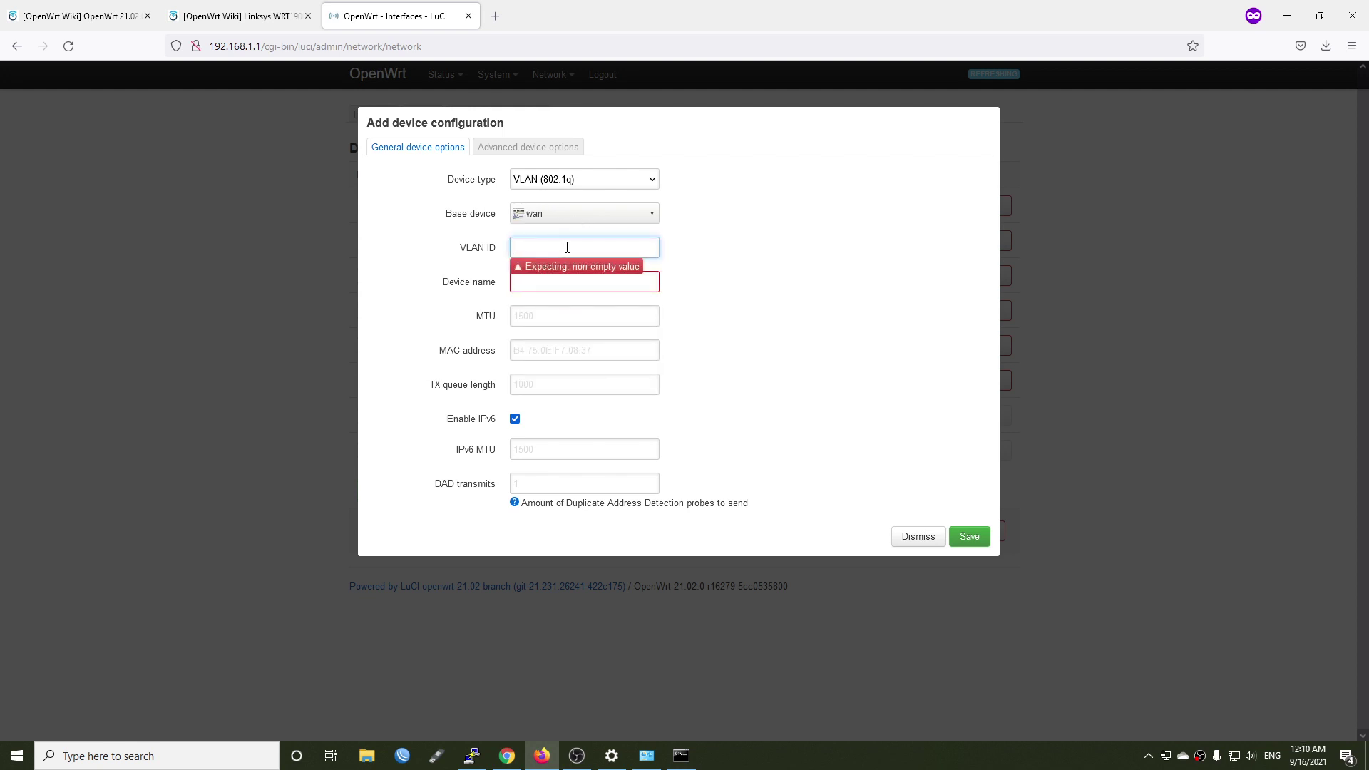
pyautogui.write('30')
pyautogui.press('Tab')
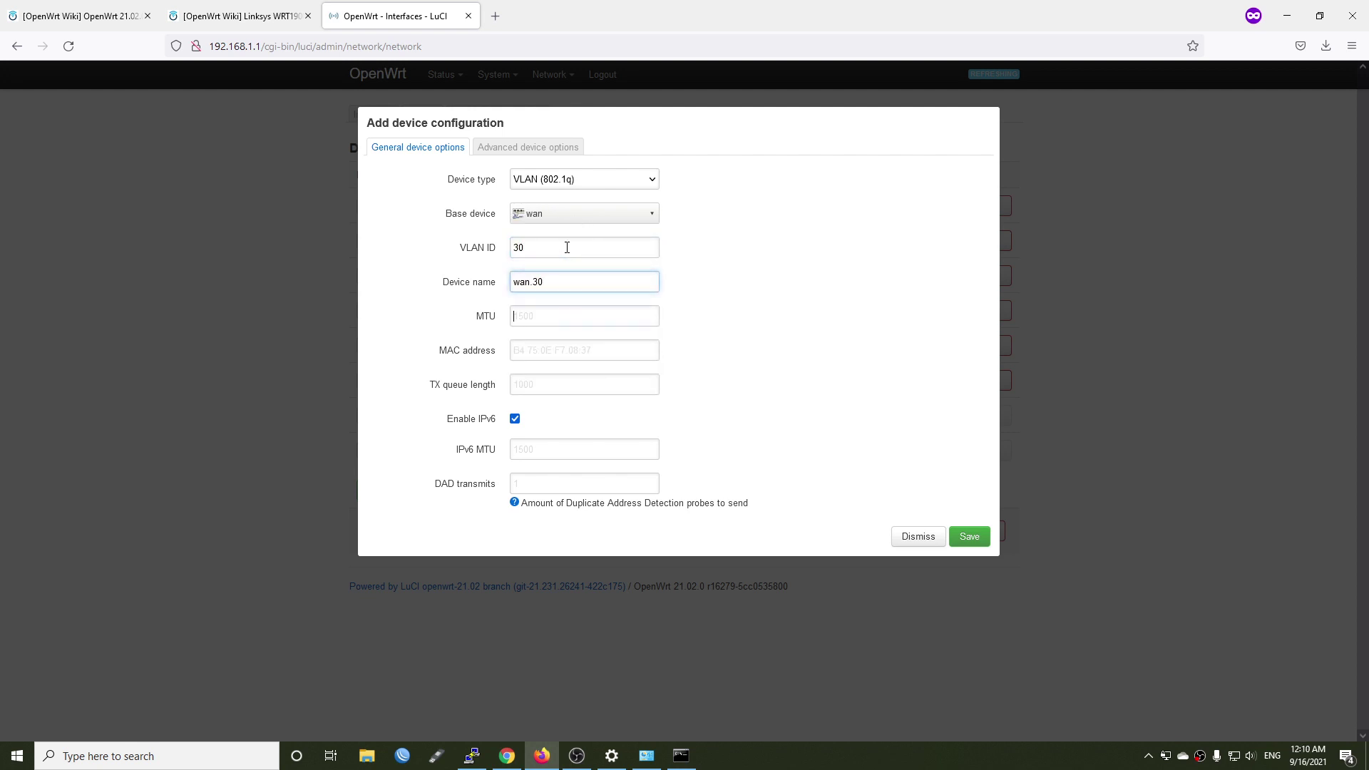
pyautogui.click(566, 316)
pyautogui.press('Tab')
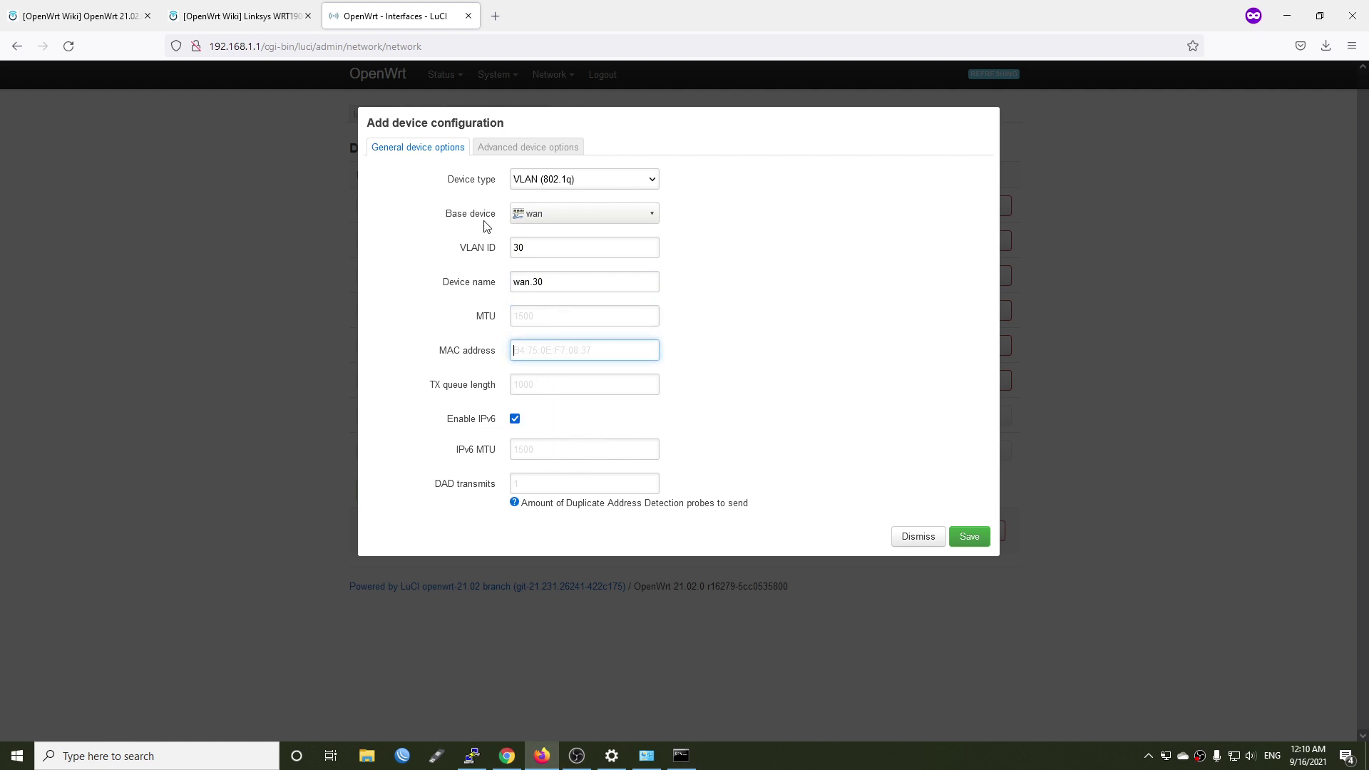
pyautogui.click(492, 147)
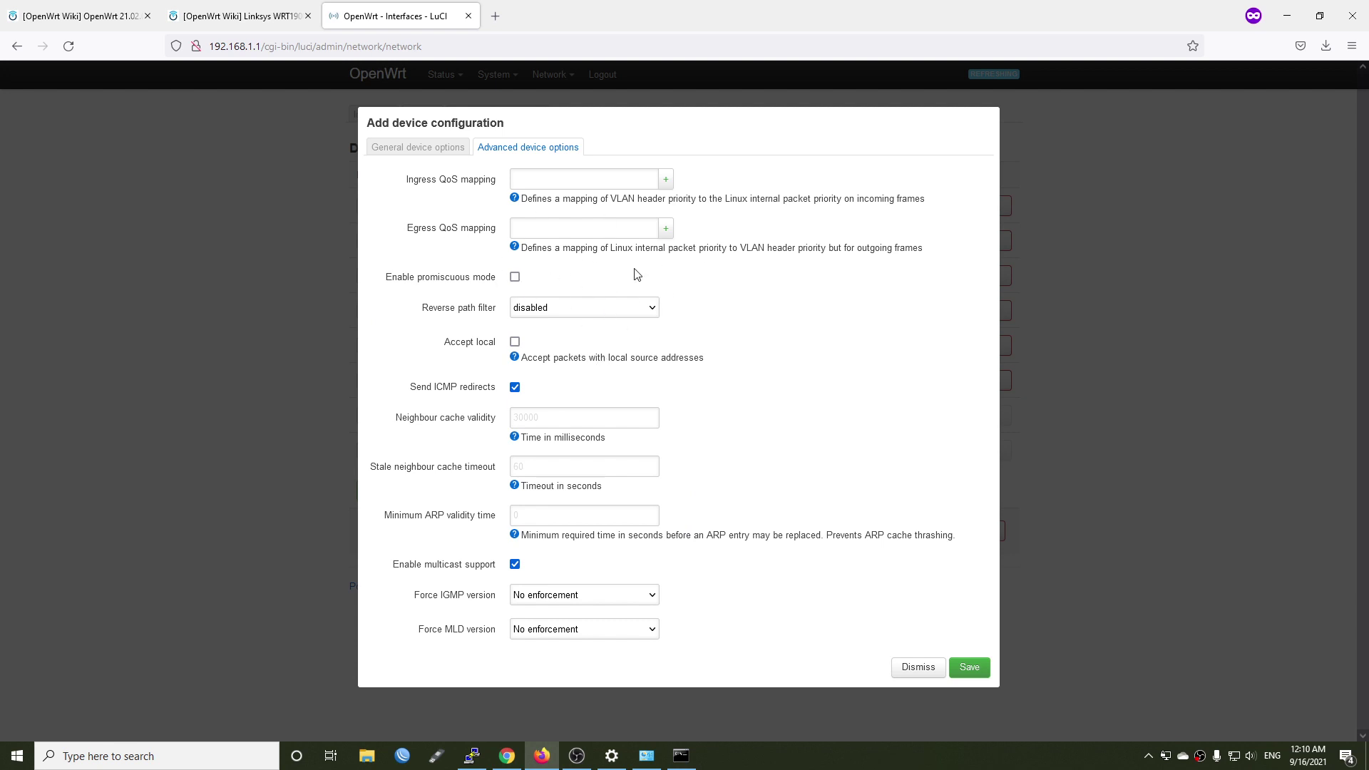
pyautogui.click(972, 540)
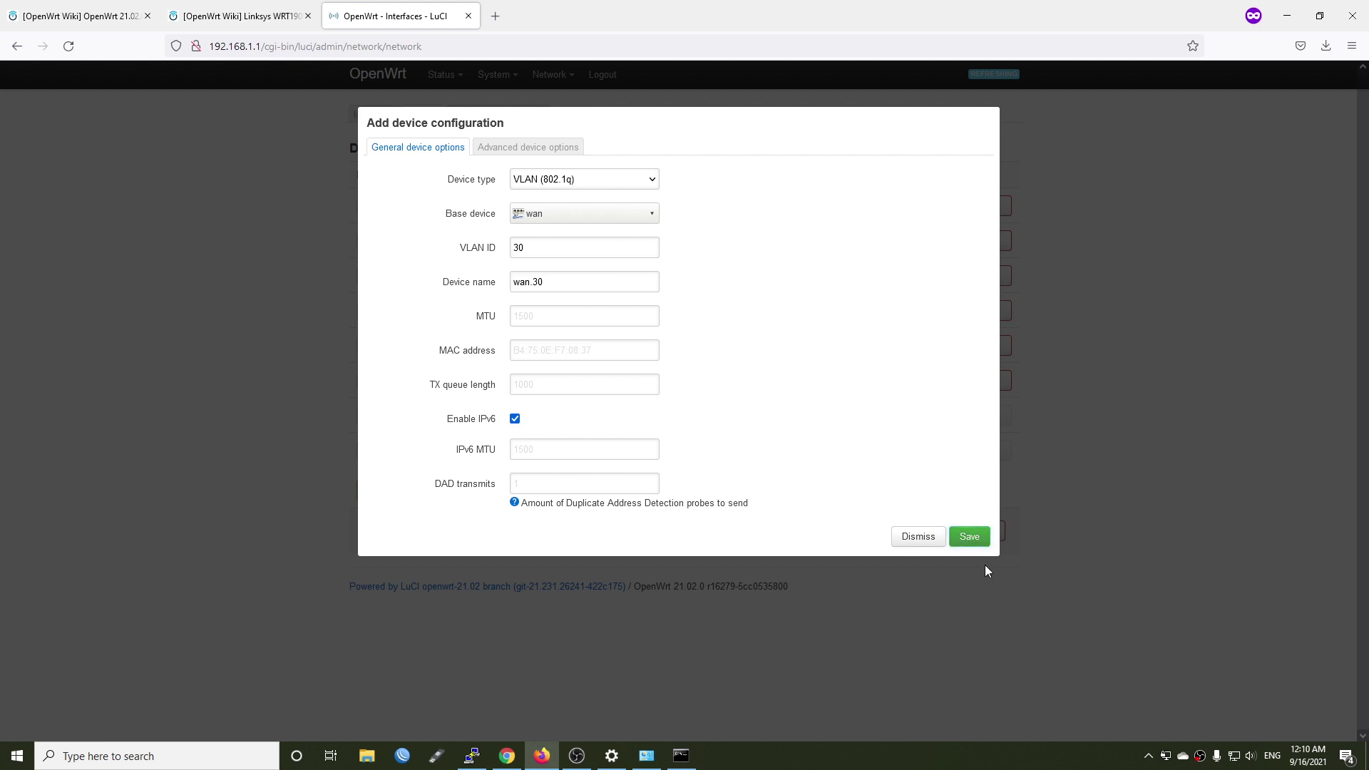
pyautogui.click(970, 536)
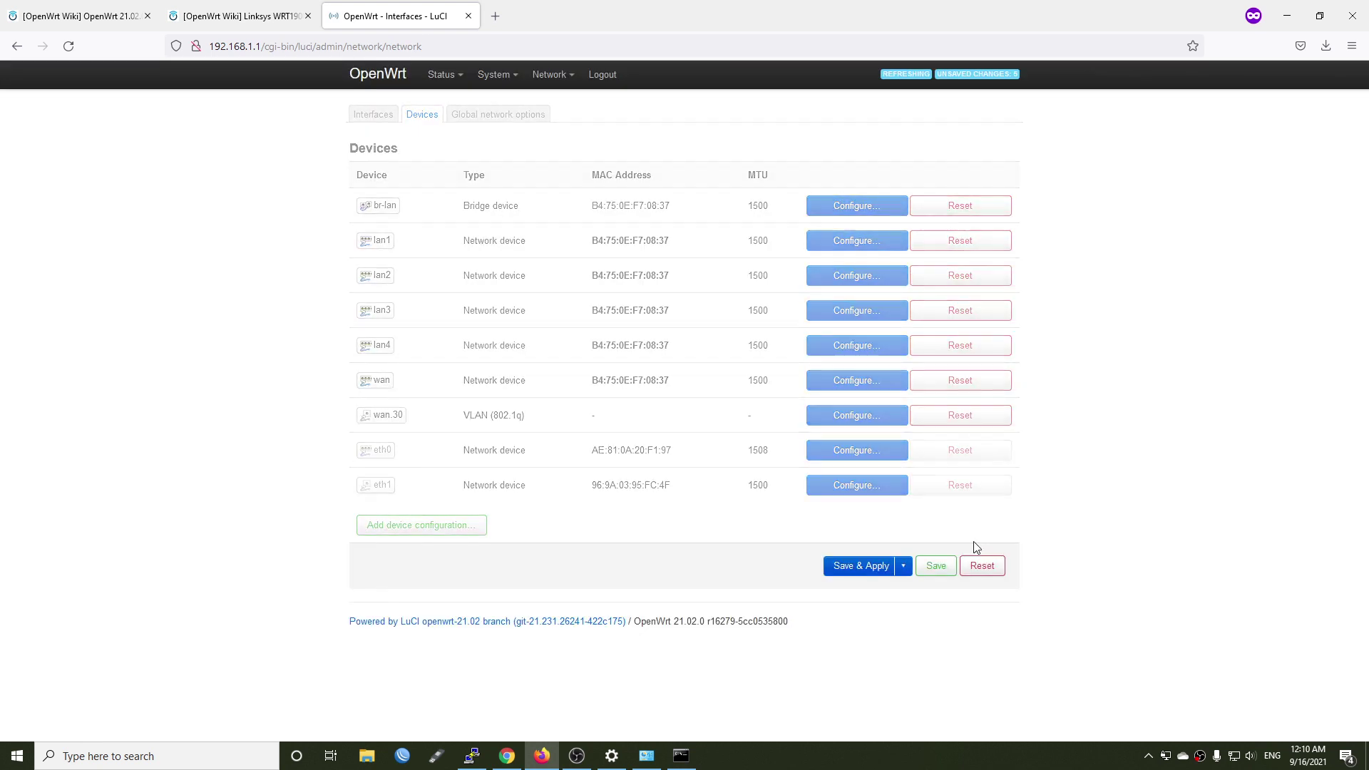
# Apply the pending wan.30 VLAN device configuration to the router.
pyautogui.click(844, 567)
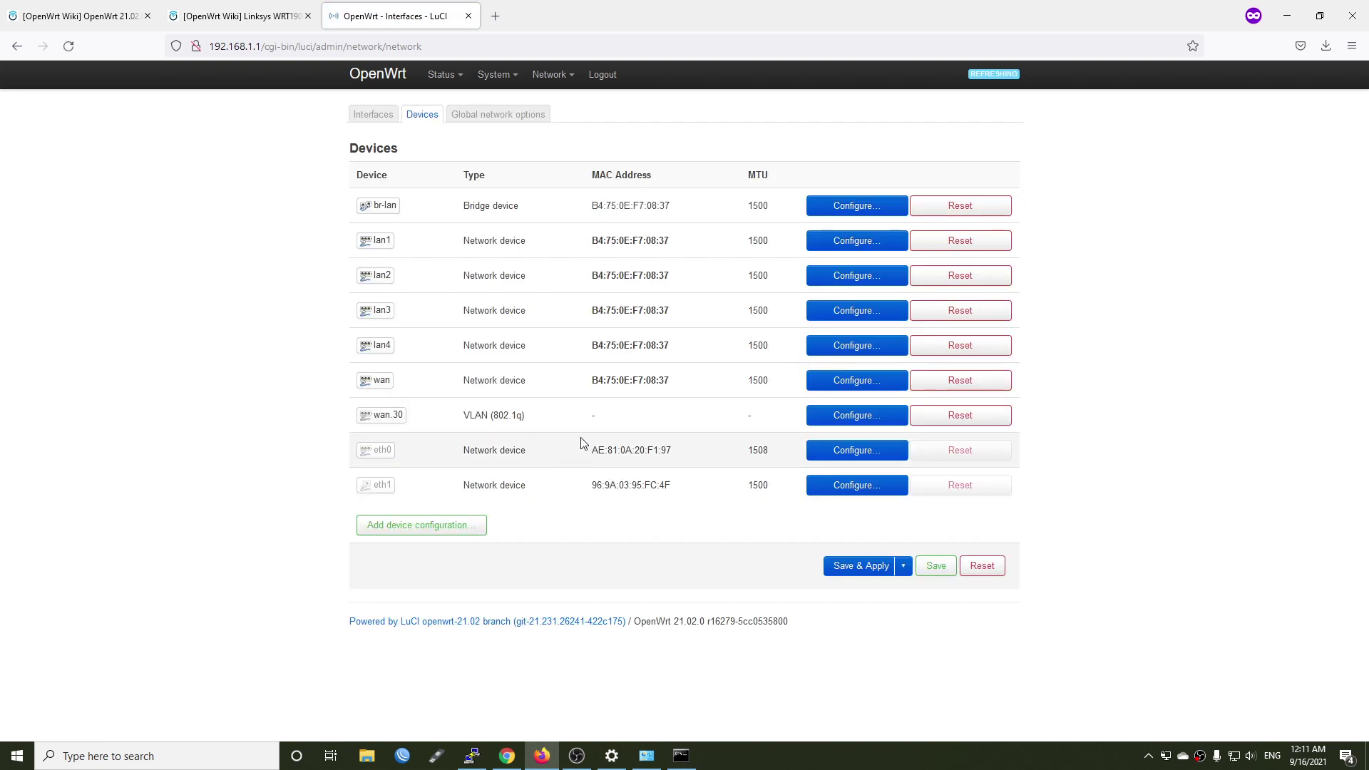
pyautogui.moveTo(464, 418); pyautogui.dragTo(544, 428)
pyautogui.click(613, 428)
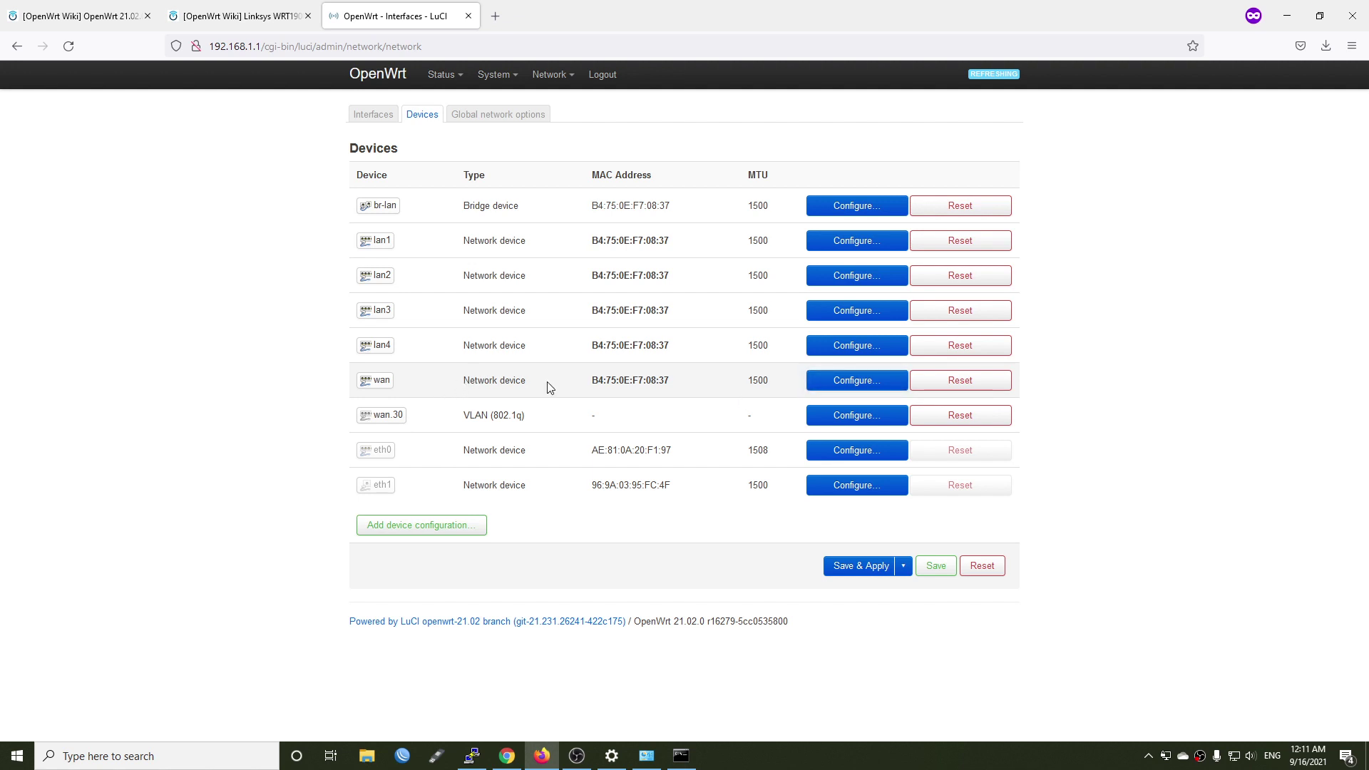
# Inspect the wan device's advanced options and dismiss without changes.
pyautogui.click(849, 383)
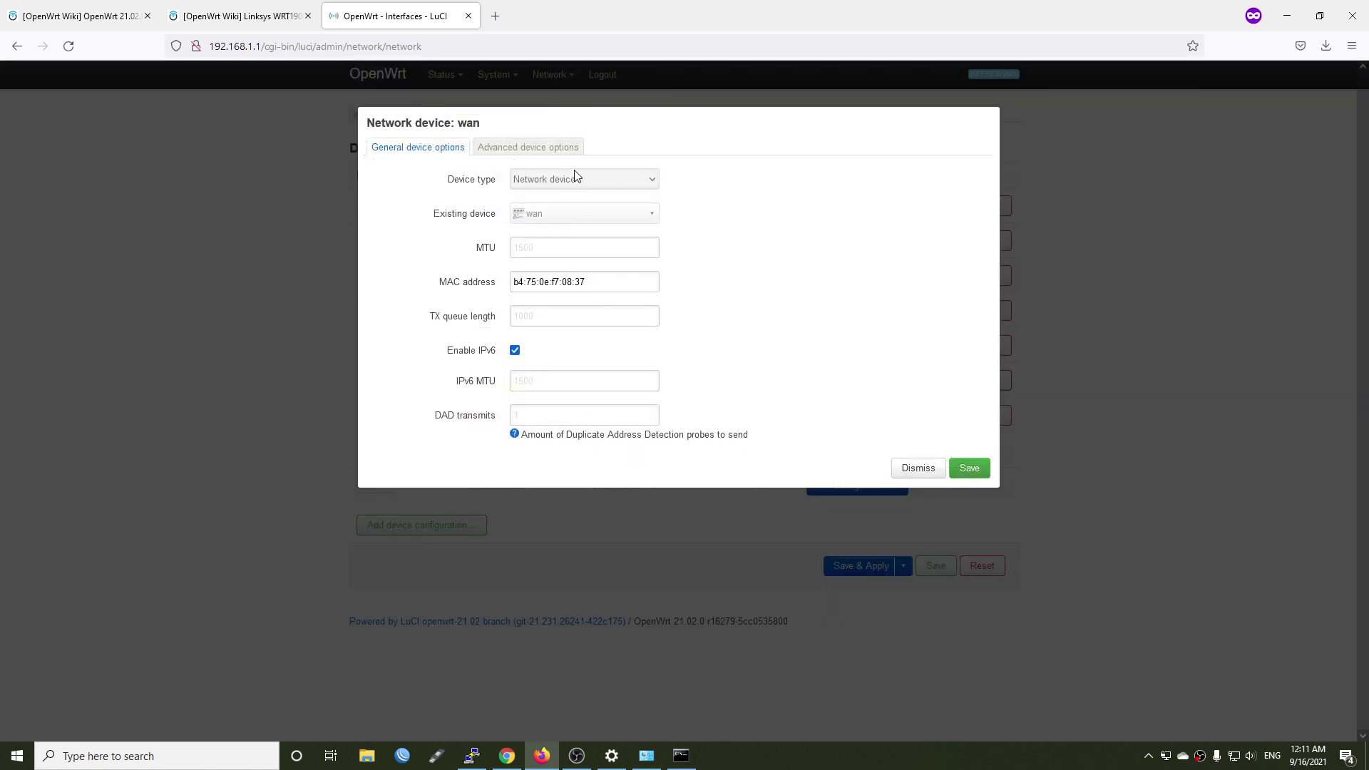
pyautogui.click(508, 148)
pyautogui.click(914, 568)
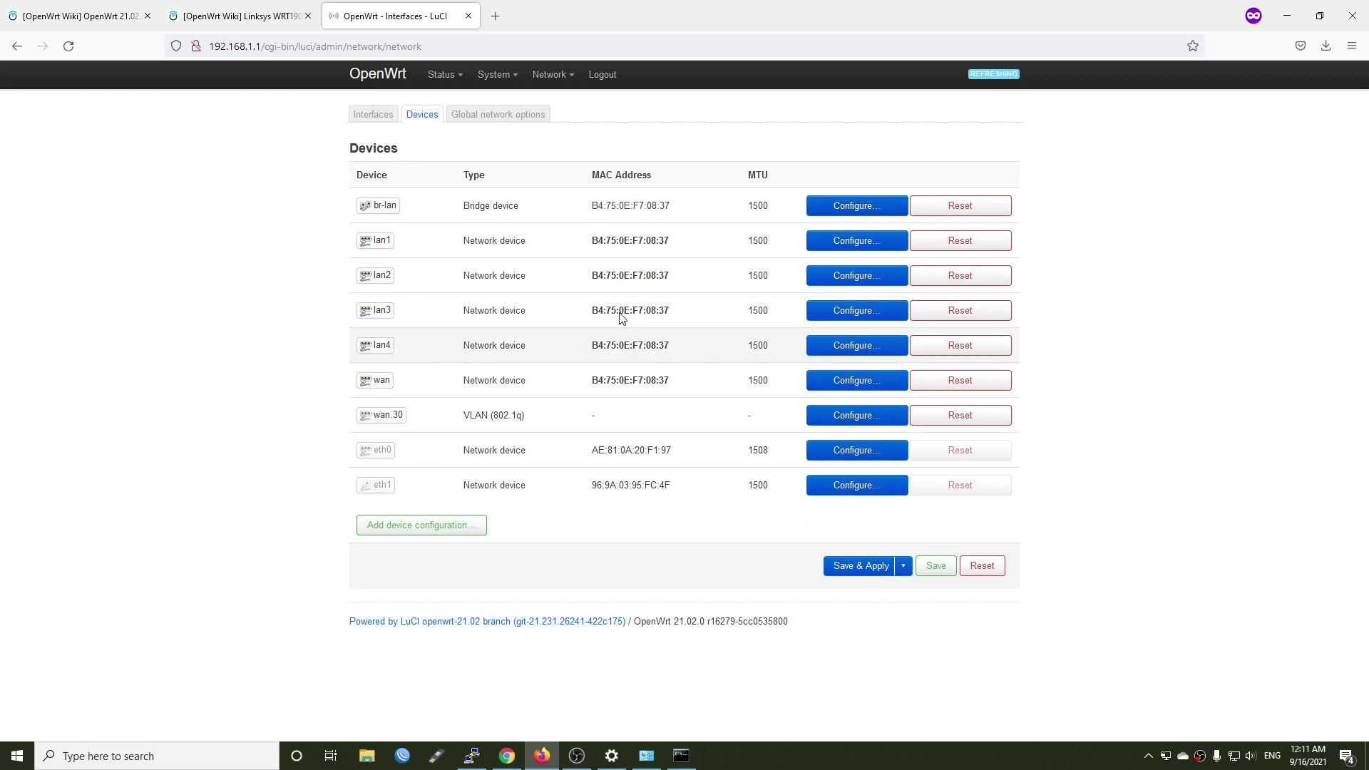
# On the Interfaces tab, set the WAN interface's device to wan.30 and save.
pyautogui.click(371, 115)
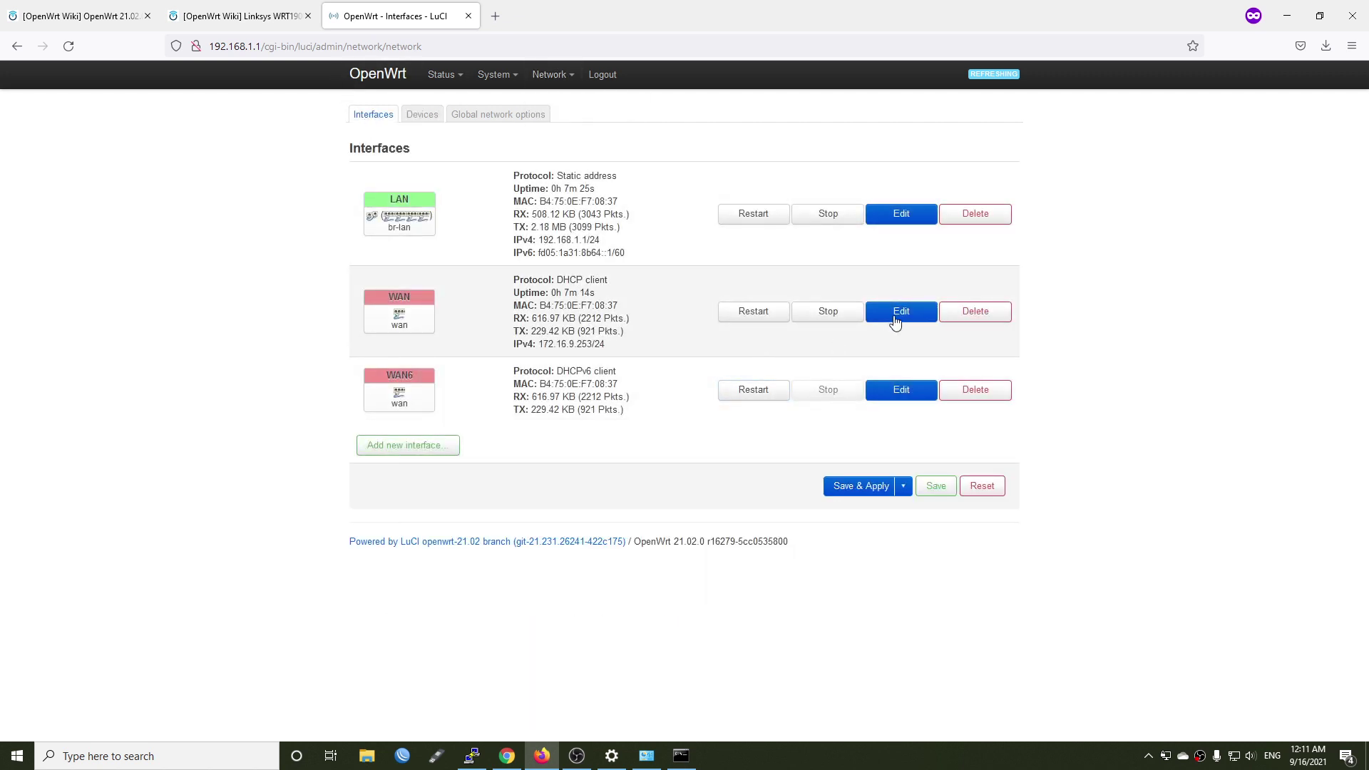
pyautogui.moveTo(377, 293); pyautogui.dragTo(435, 303)
pyautogui.click(901, 312)
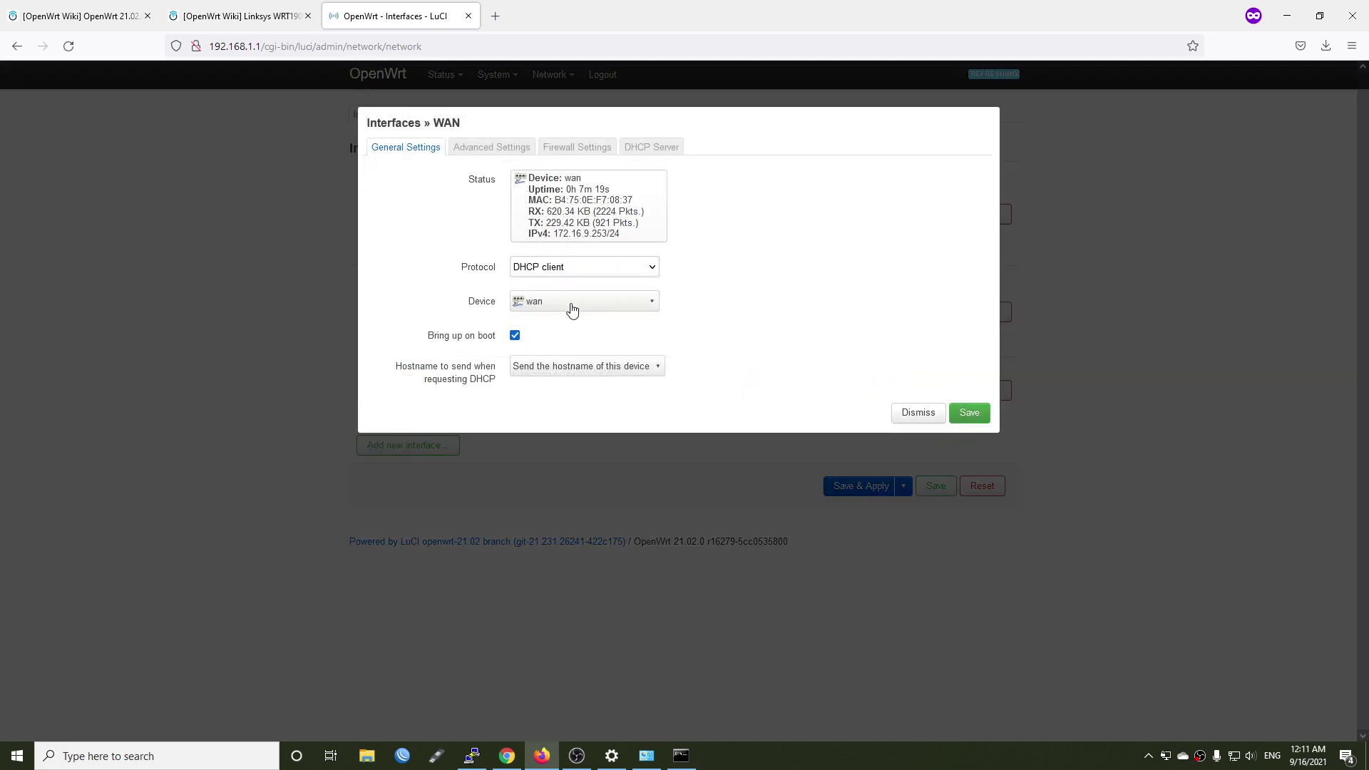
pyautogui.click(572, 307)
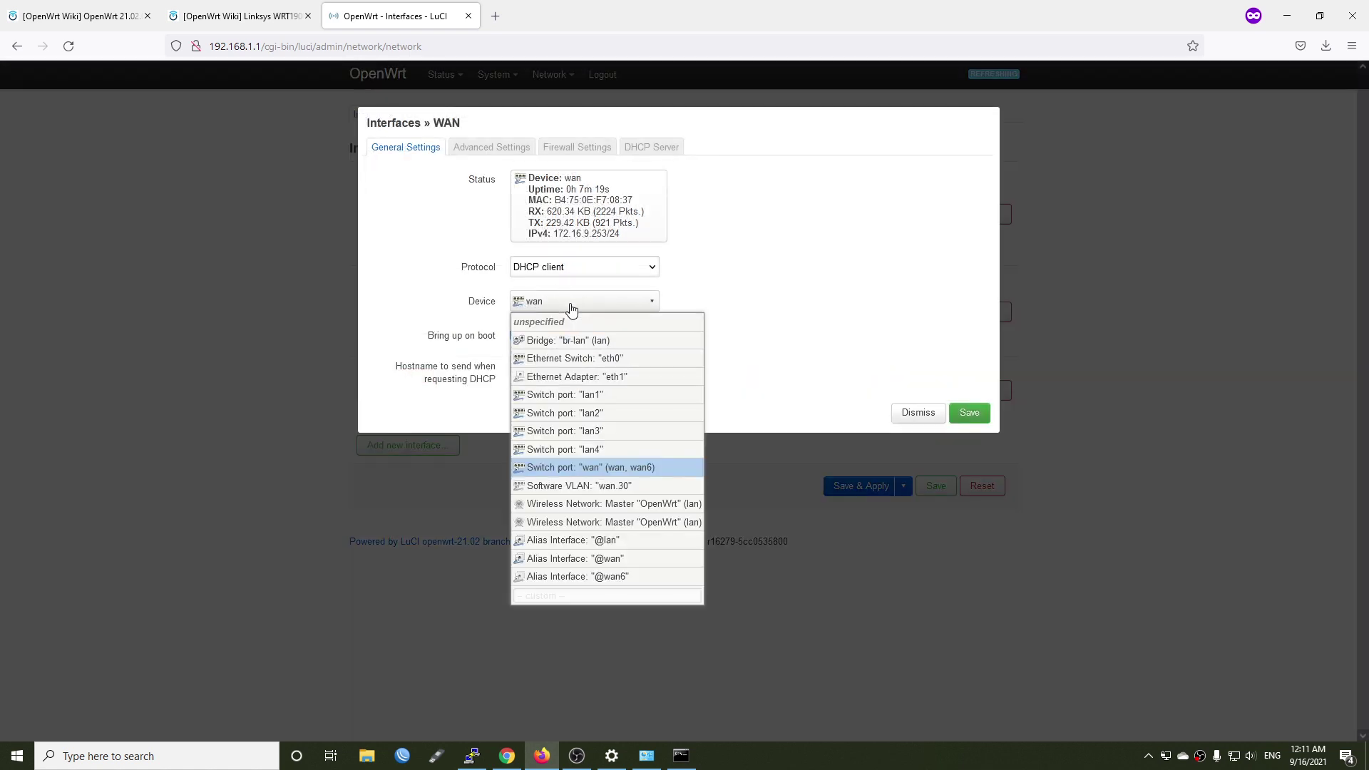
pyautogui.click(619, 491)
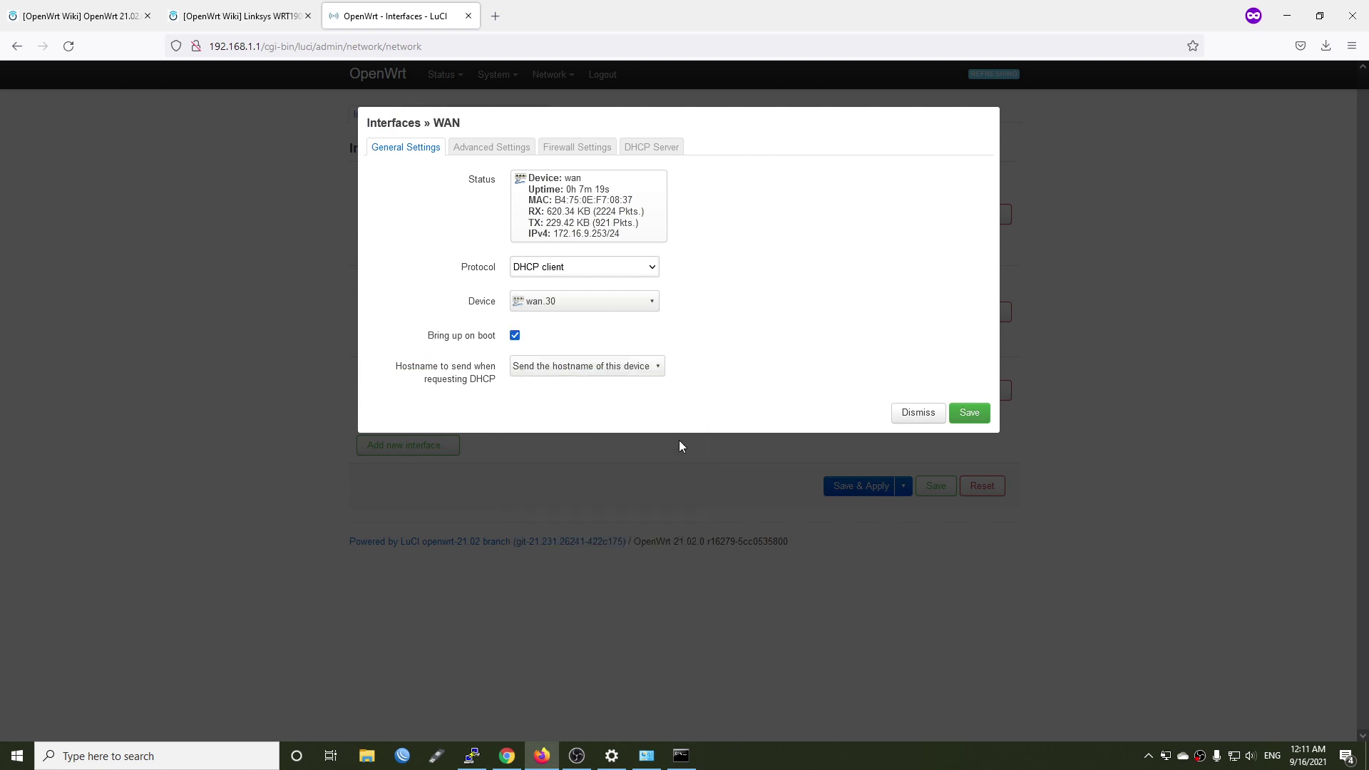
pyautogui.click(972, 418)
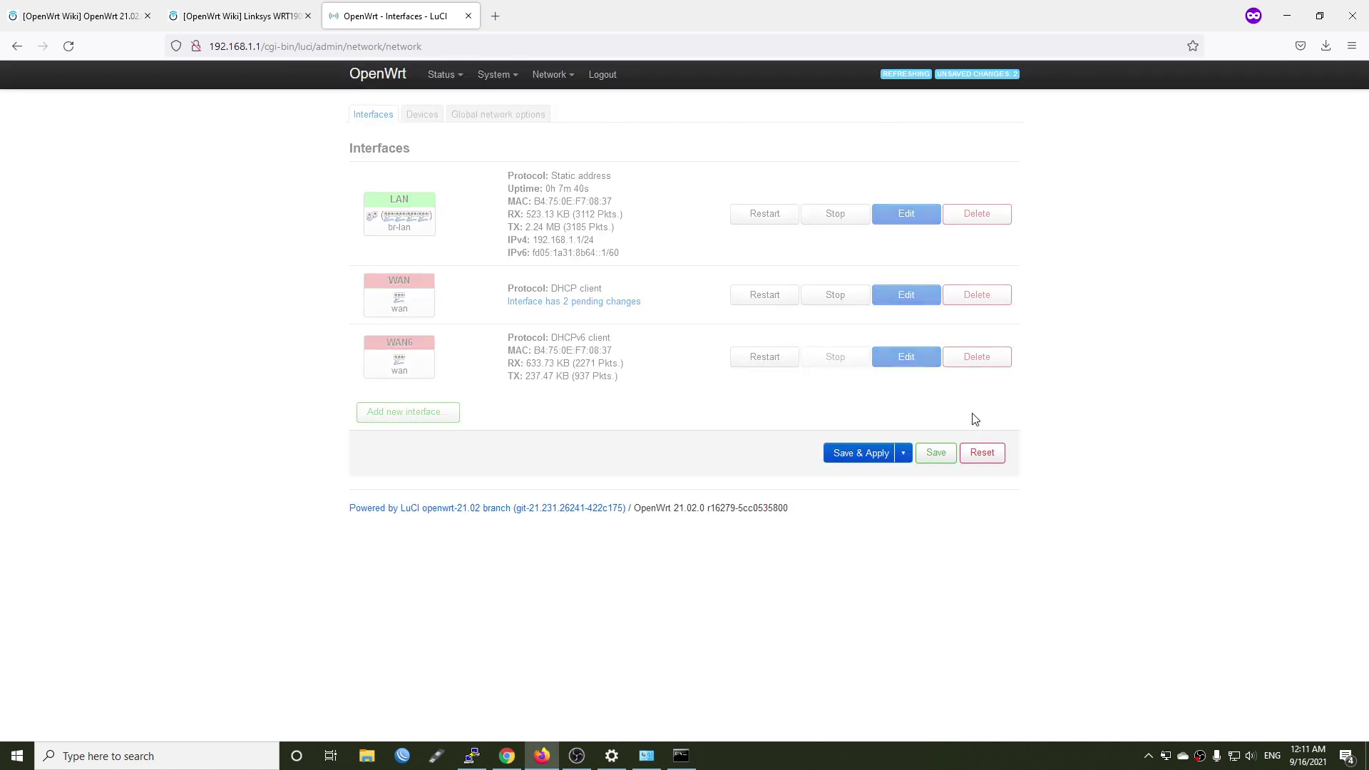
# Set the WAN6 interface's device to wan.30 as well and save.
pyautogui.click(903, 361)
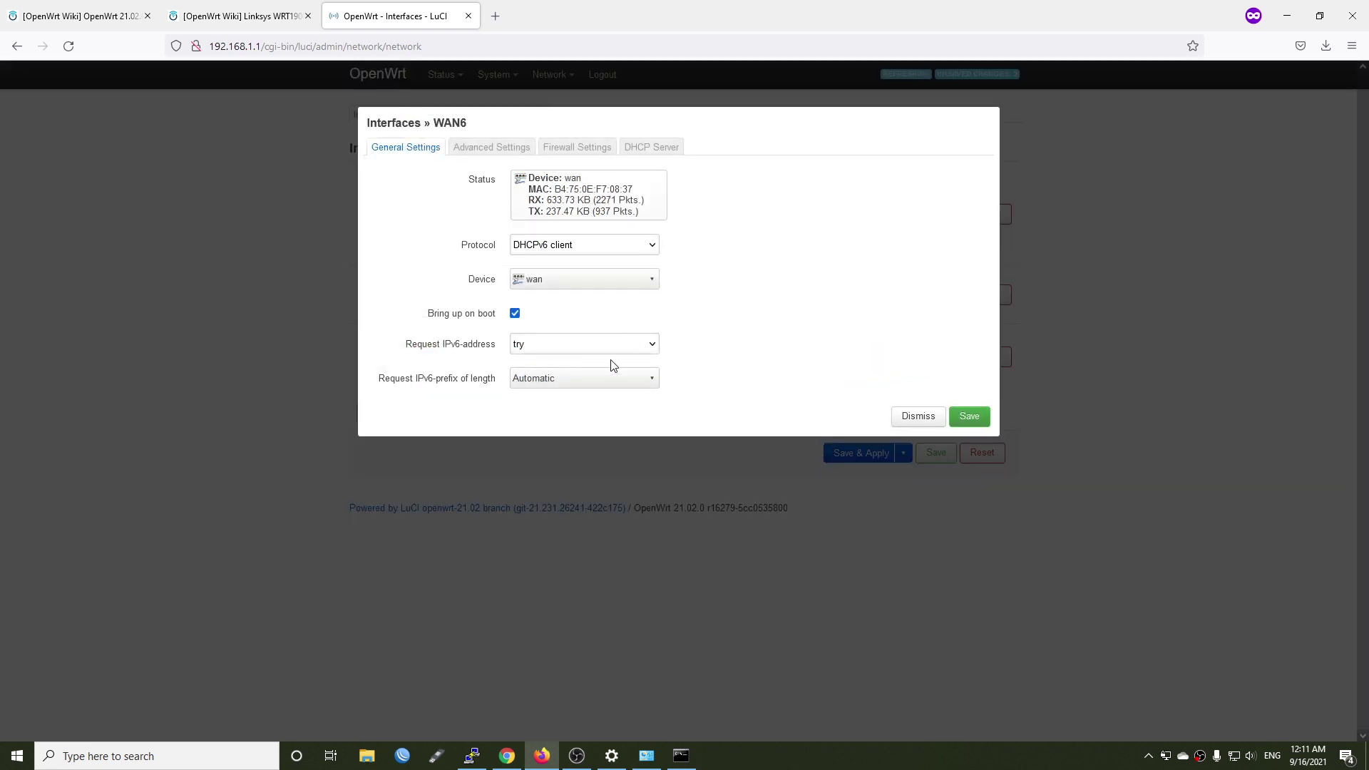
pyautogui.click(599, 281)
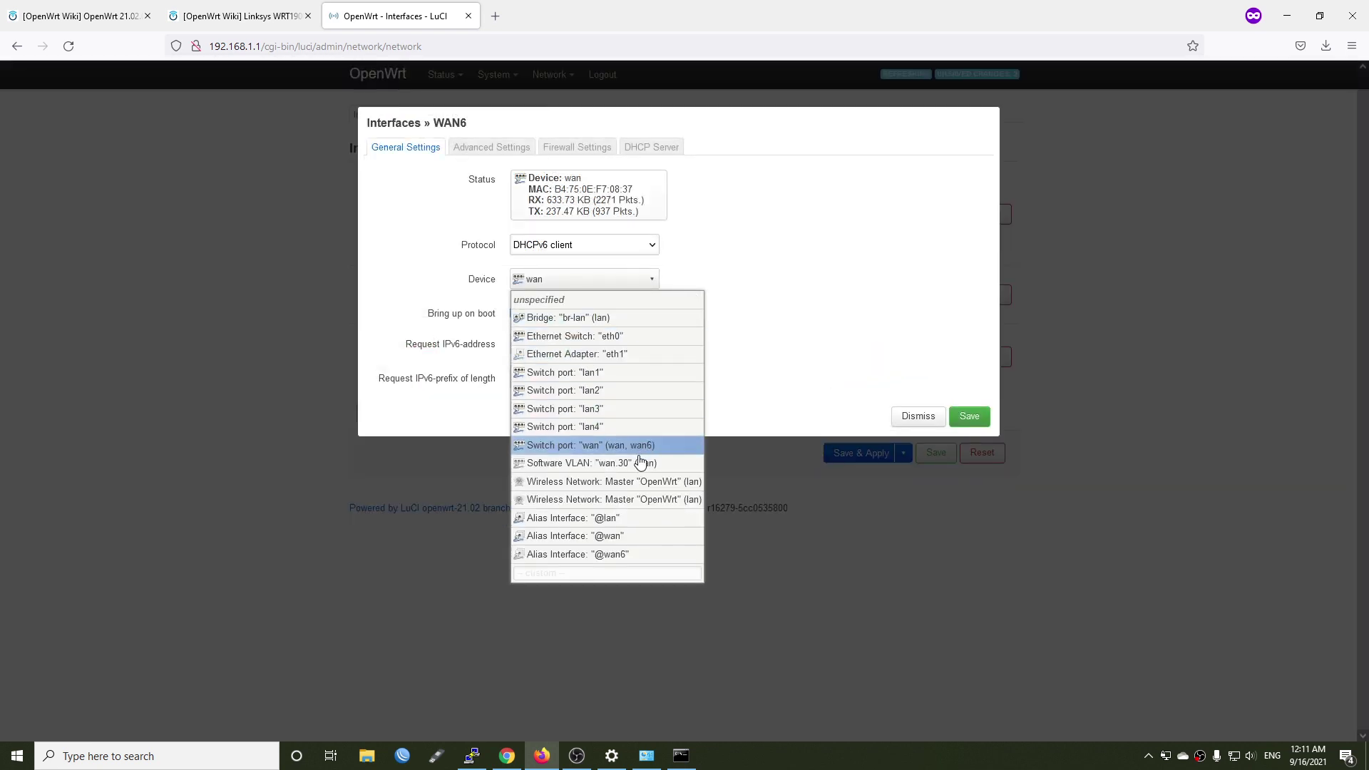
pyautogui.click(592, 463)
pyautogui.click(968, 418)
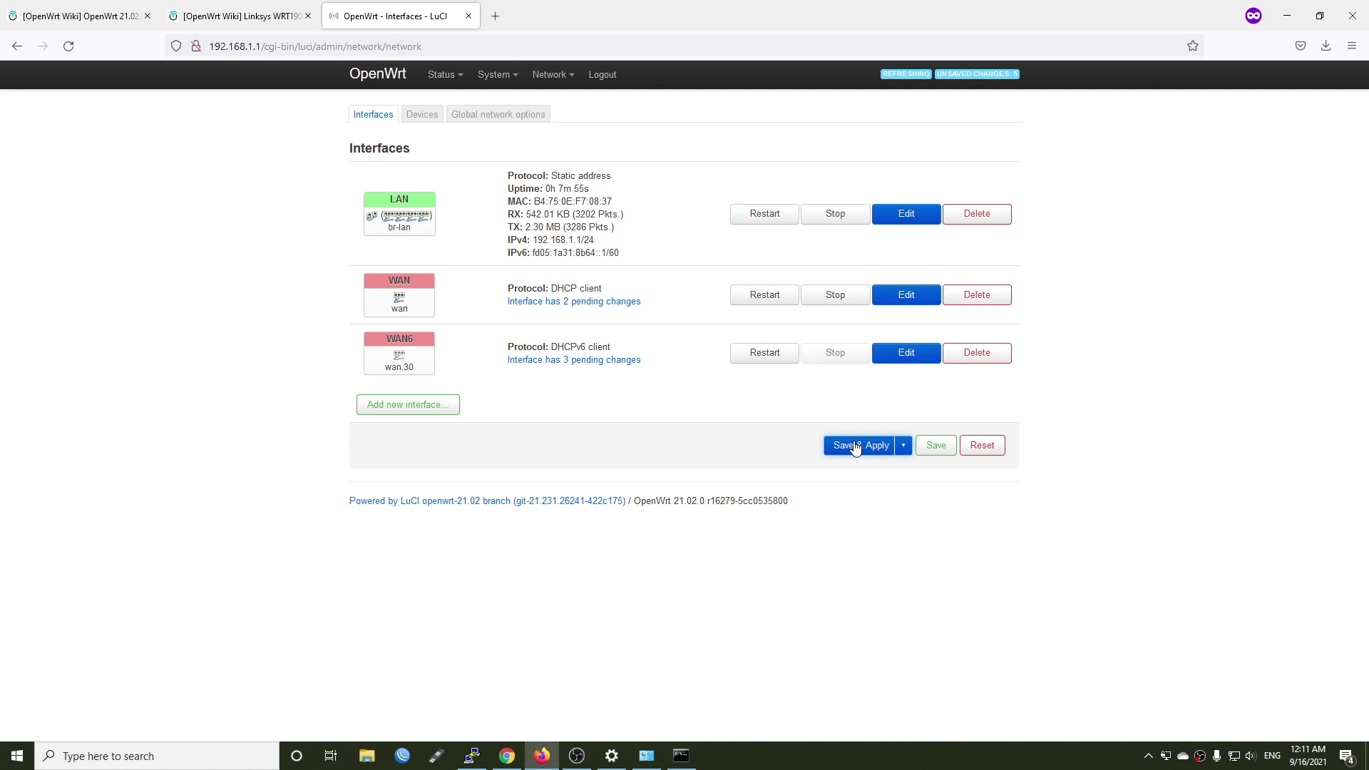
# Apply the WAN/WAN6 changes and confirm WAN's new IPv4 address 192.168.10.251/24.
pyautogui.click(856, 447)
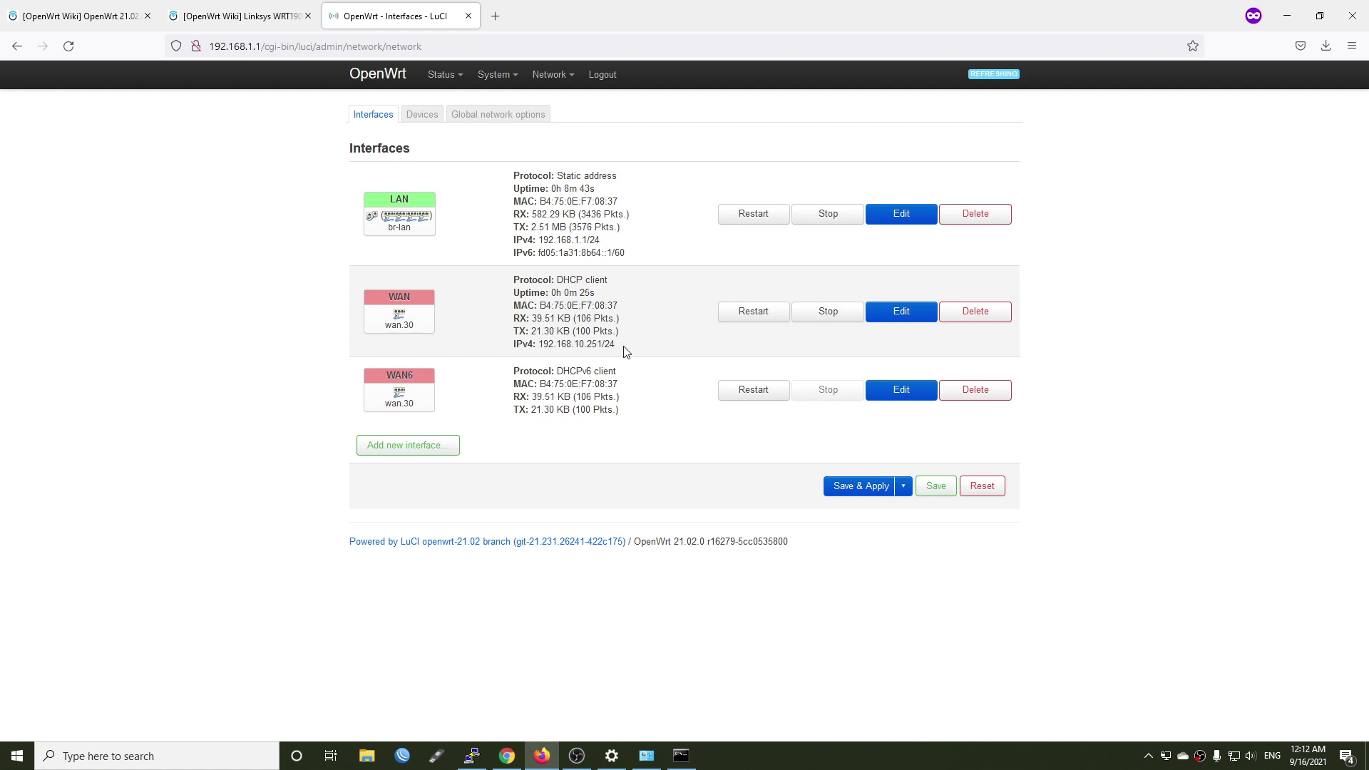
pyautogui.moveTo(619, 347); pyautogui.dragTo(540, 345)
pyautogui.click(621, 345)
# Restart the PuTTY session to the router, accept the new host key, and enter login root.
pyautogui.click(495, 16)
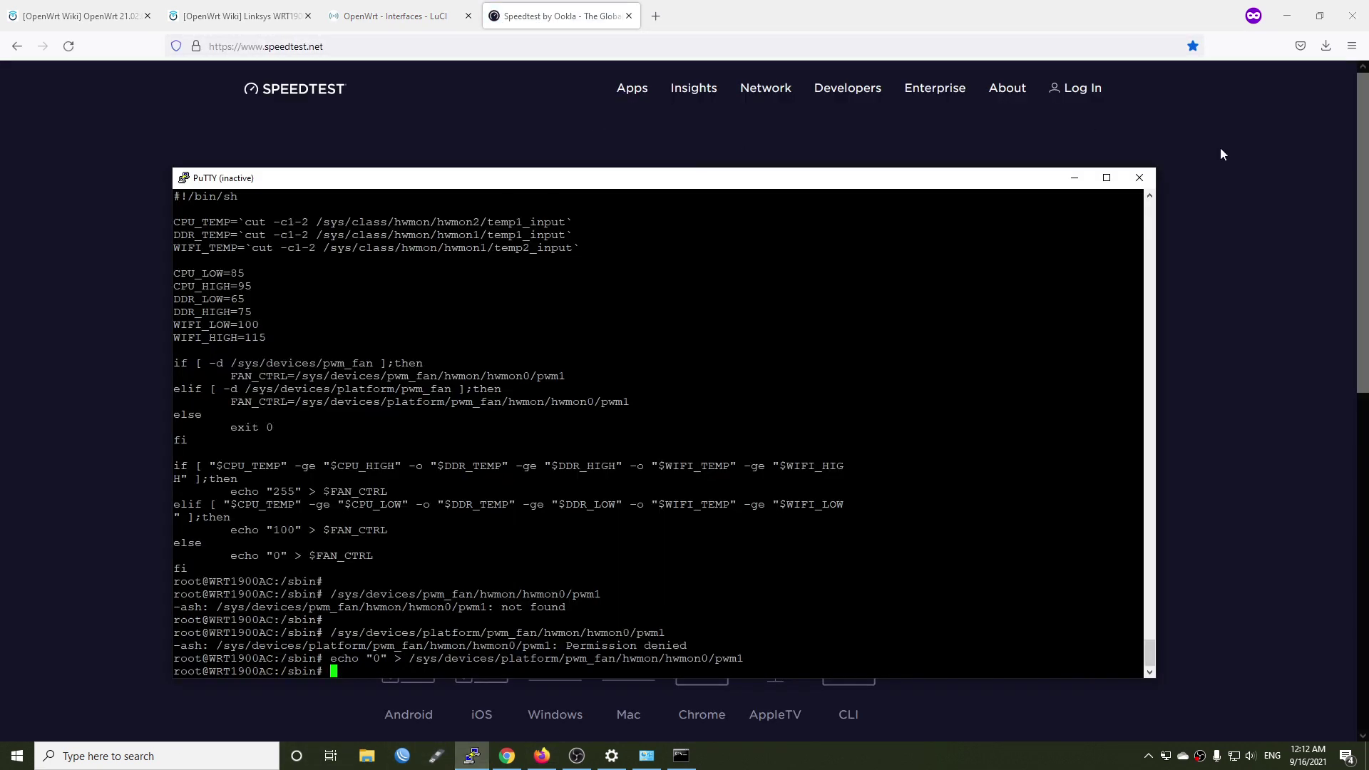
pyautogui.rightClick(831, 179)
pyautogui.click(898, 333)
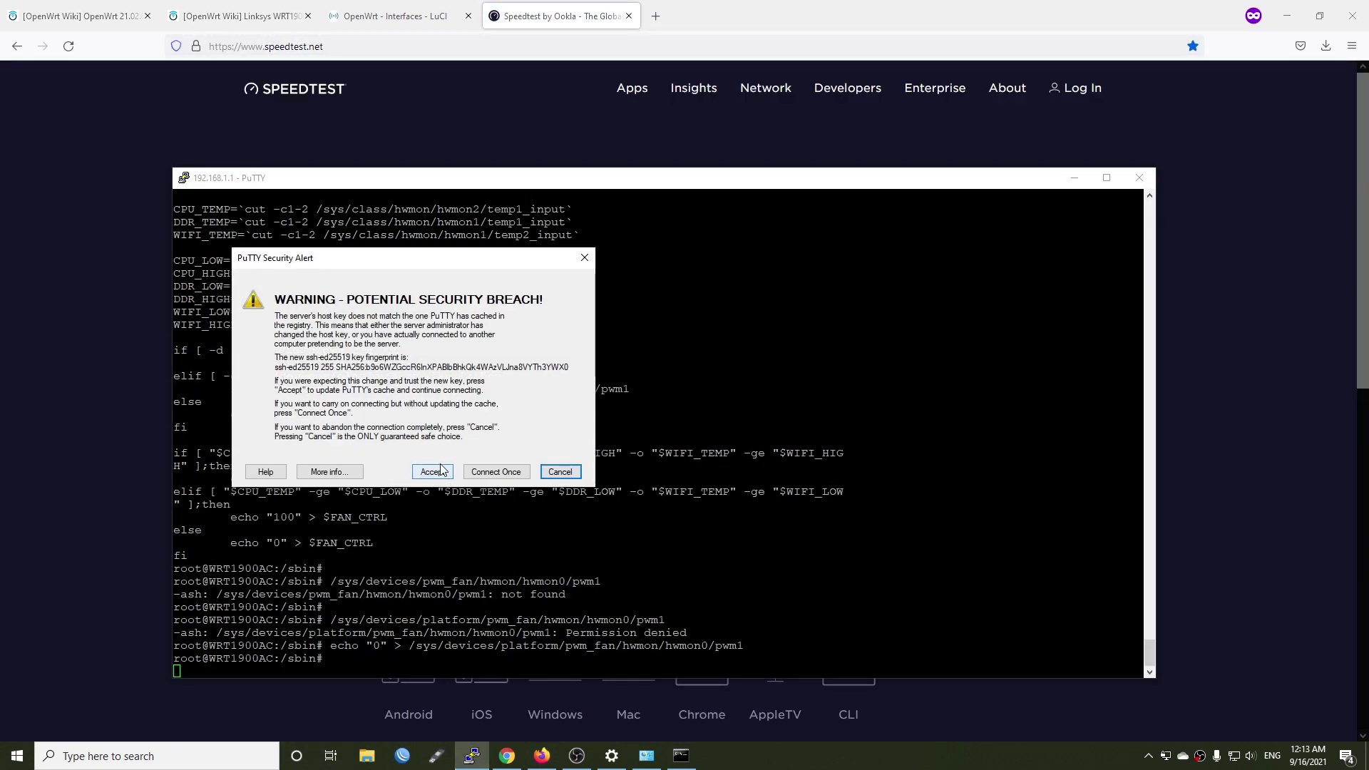
pyautogui.click(431, 472)
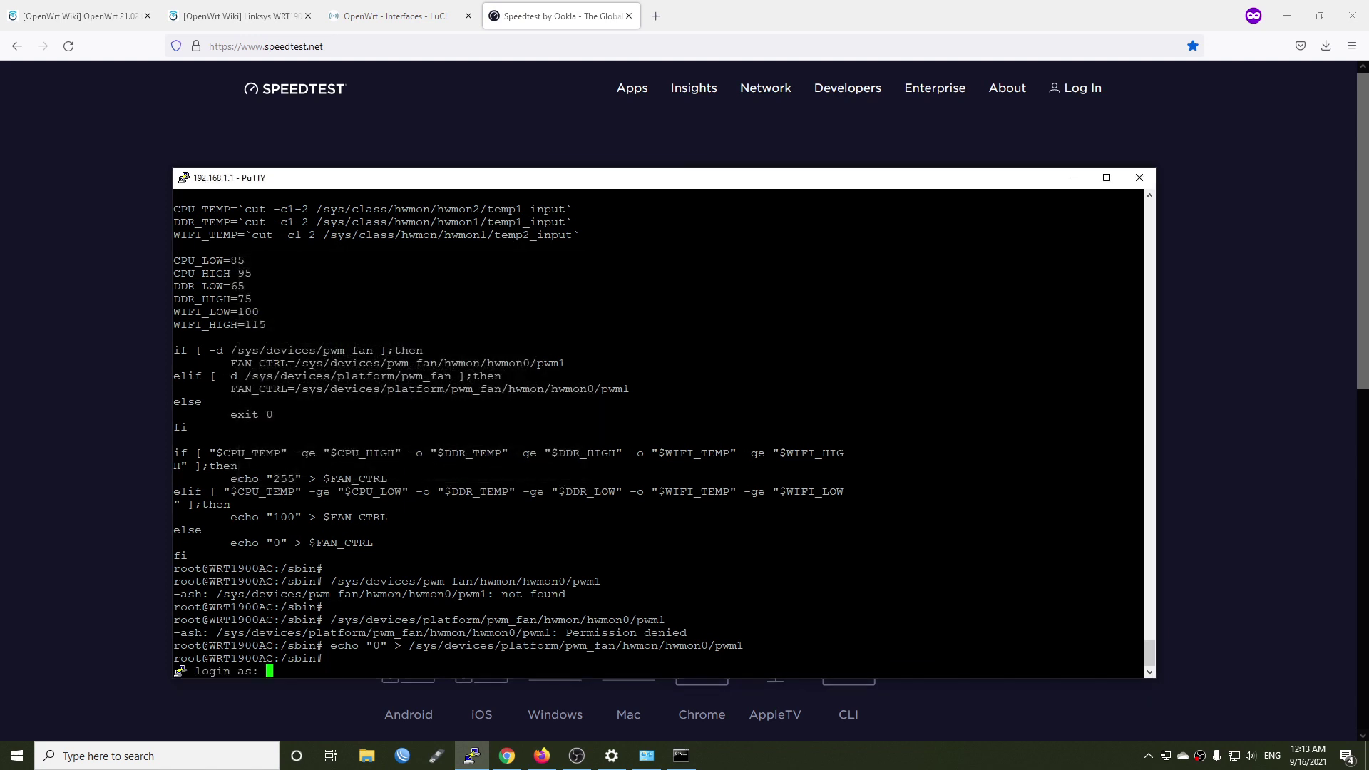
pyautogui.write('root')
pyautogui.press('Return')
# Finish logging in, run clear and top, and start the speed test beside the terminal.
pyautogui.press('Return')
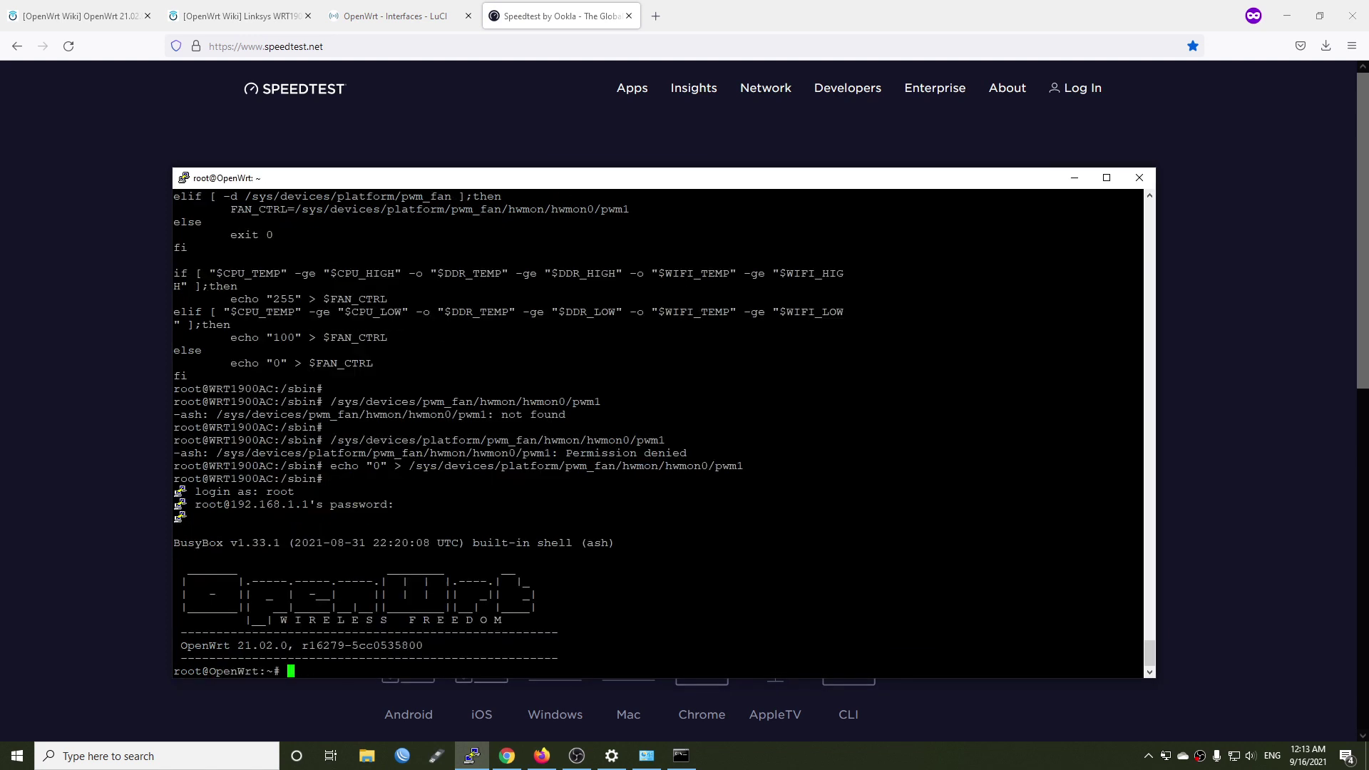
pyautogui.write('clear')
pyautogui.press('Return')
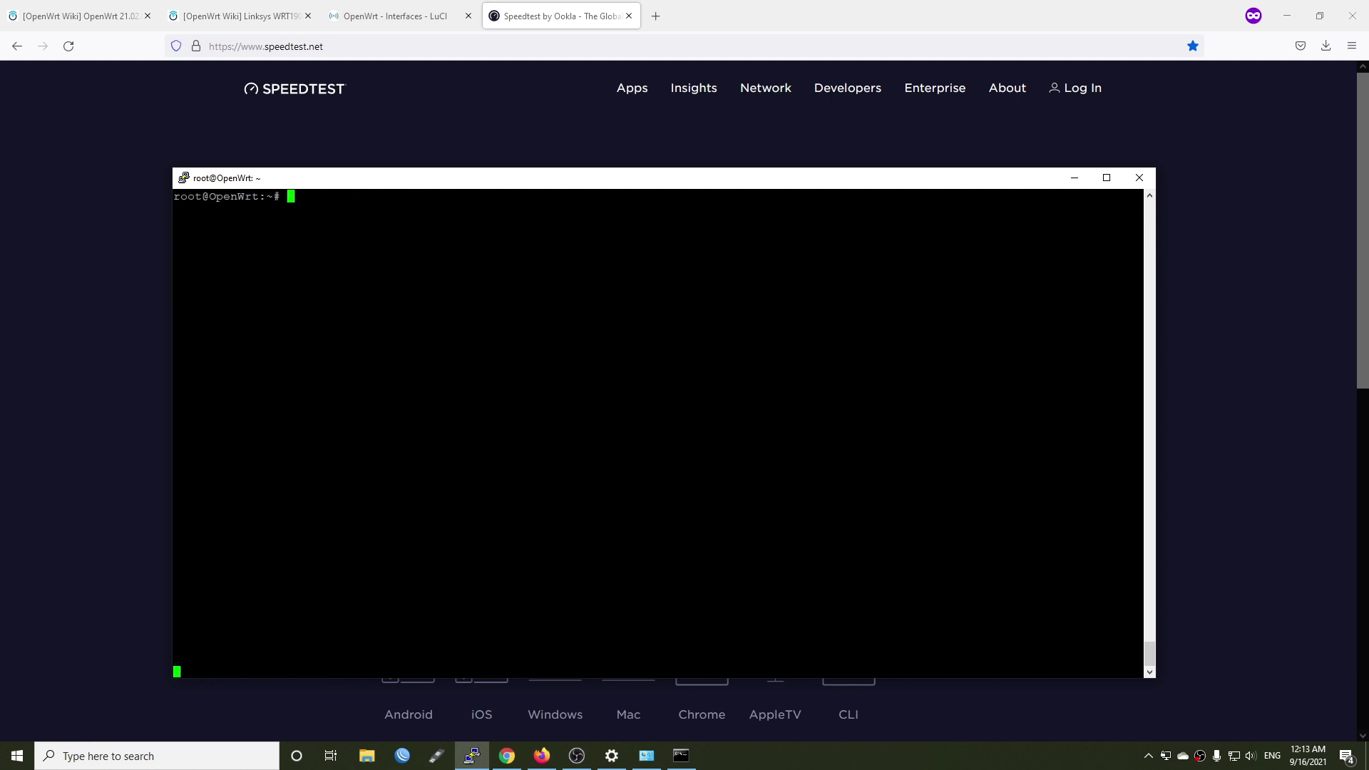
pyautogui.write('top')
pyautogui.press('Return')
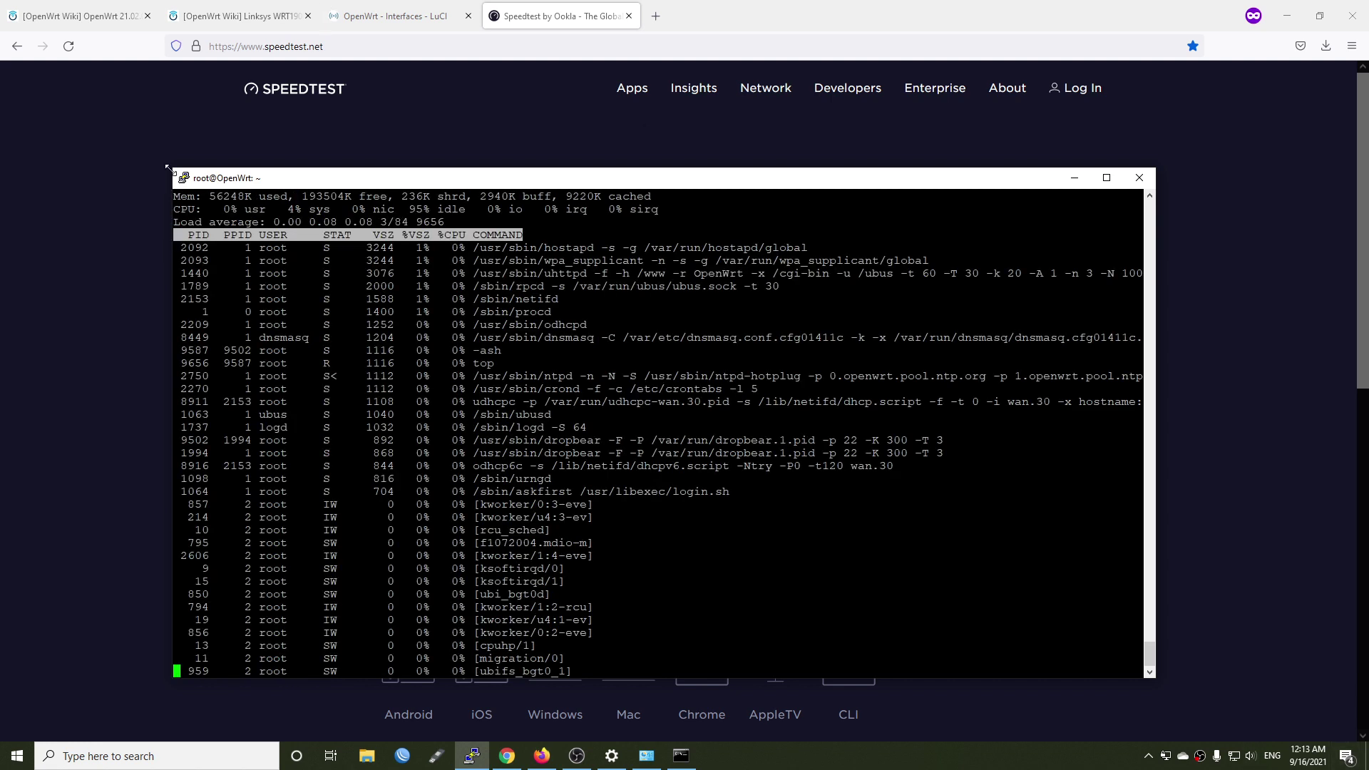
pyautogui.moveTo(172, 169); pyautogui.dragTo(638, 212)
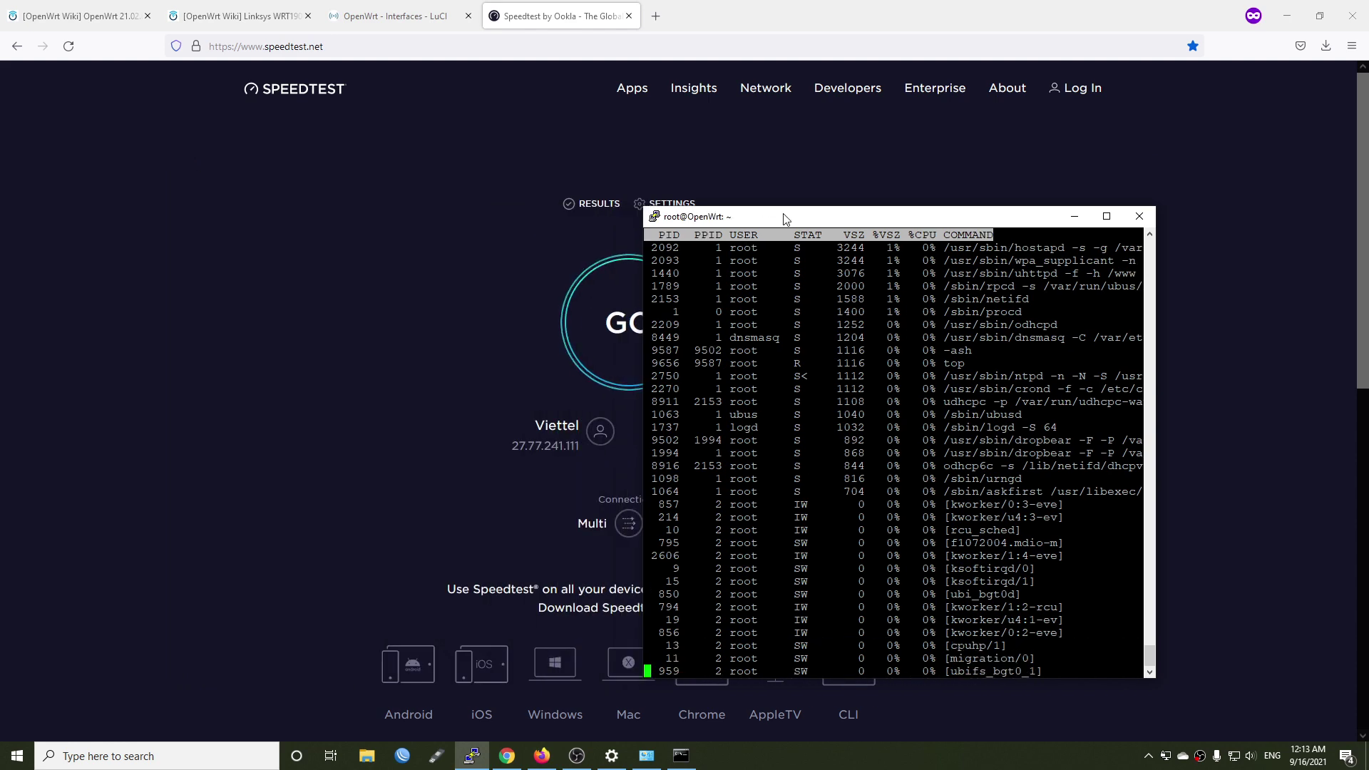
pyautogui.moveTo(786, 214); pyautogui.dragTo(963, 171)
pyautogui.click(664, 318)
pyautogui.click(967, 186)
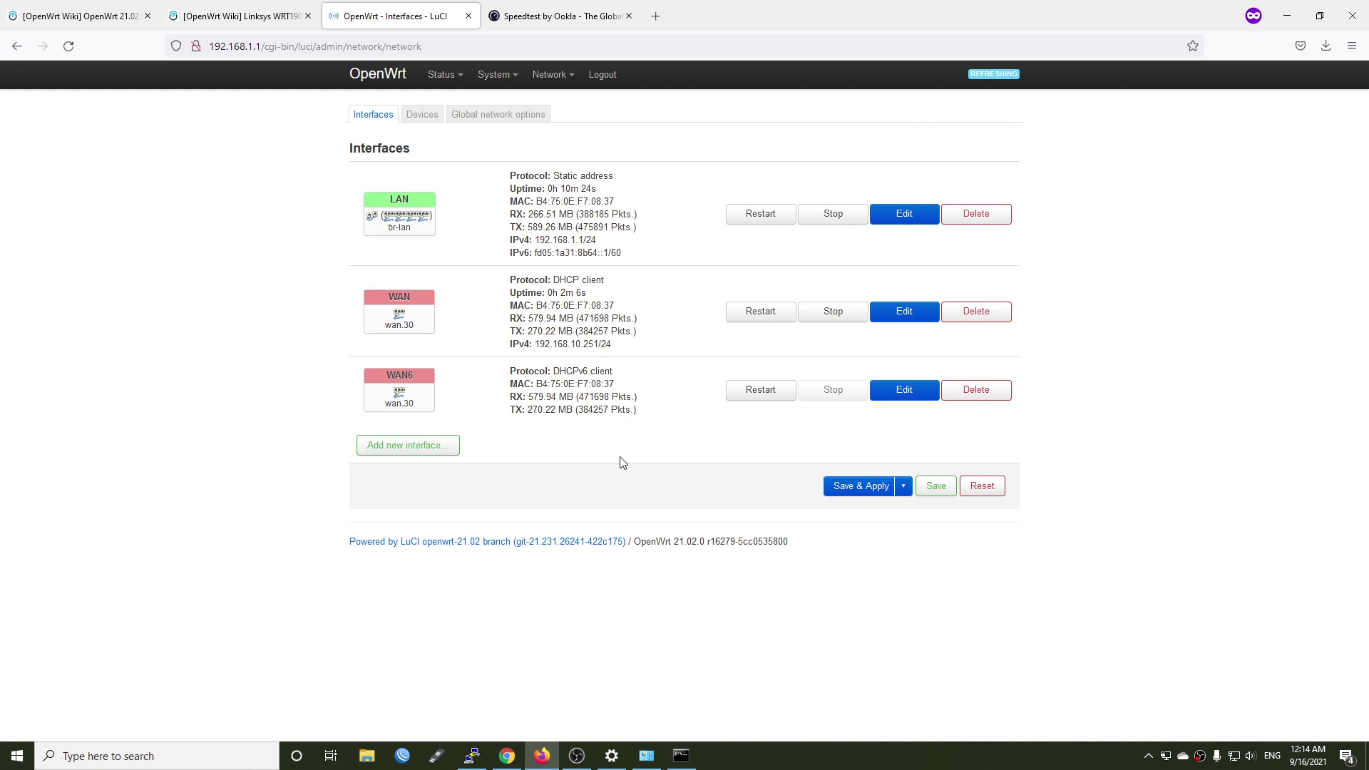
# Check Status > Overview's WAN upstream on wan.30, then open Network > Interfaces > Devices.
pyautogui.moveTo(443, 74)
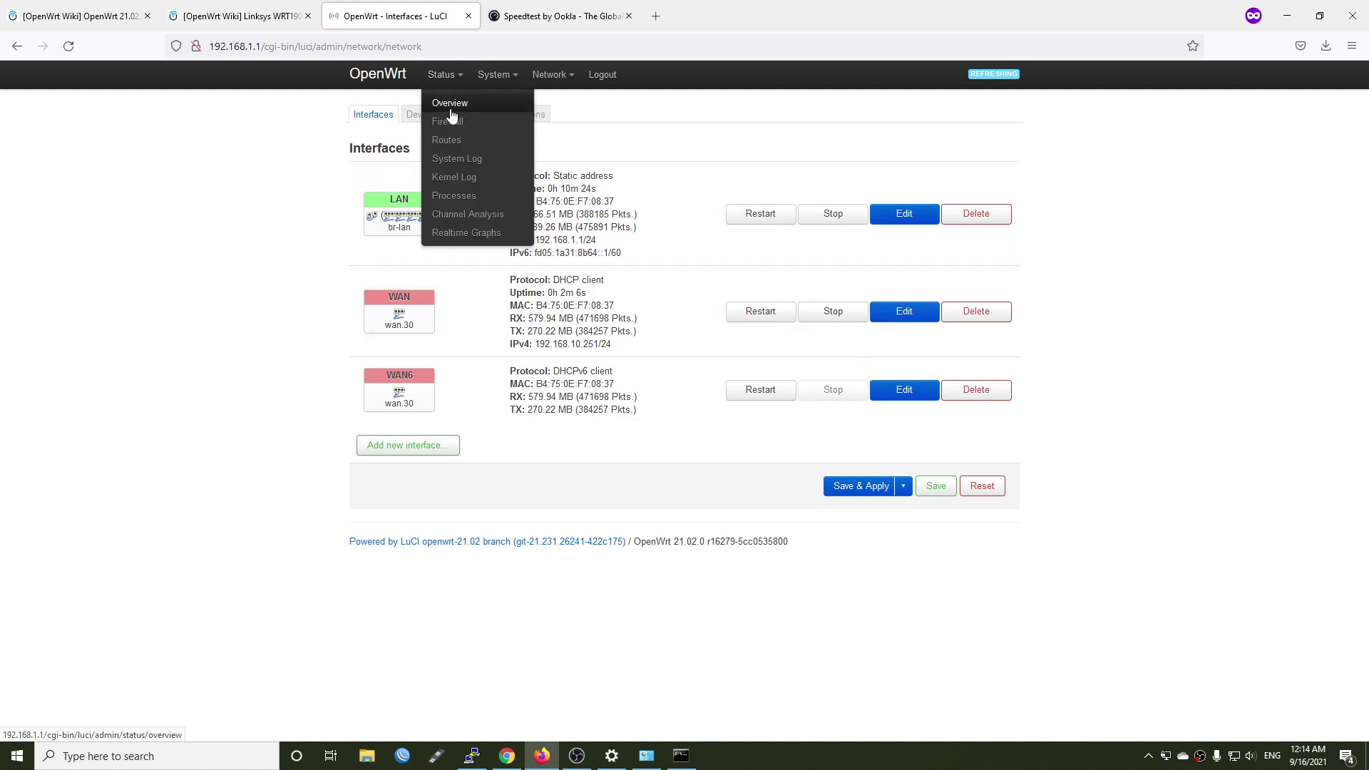
pyautogui.click(448, 109)
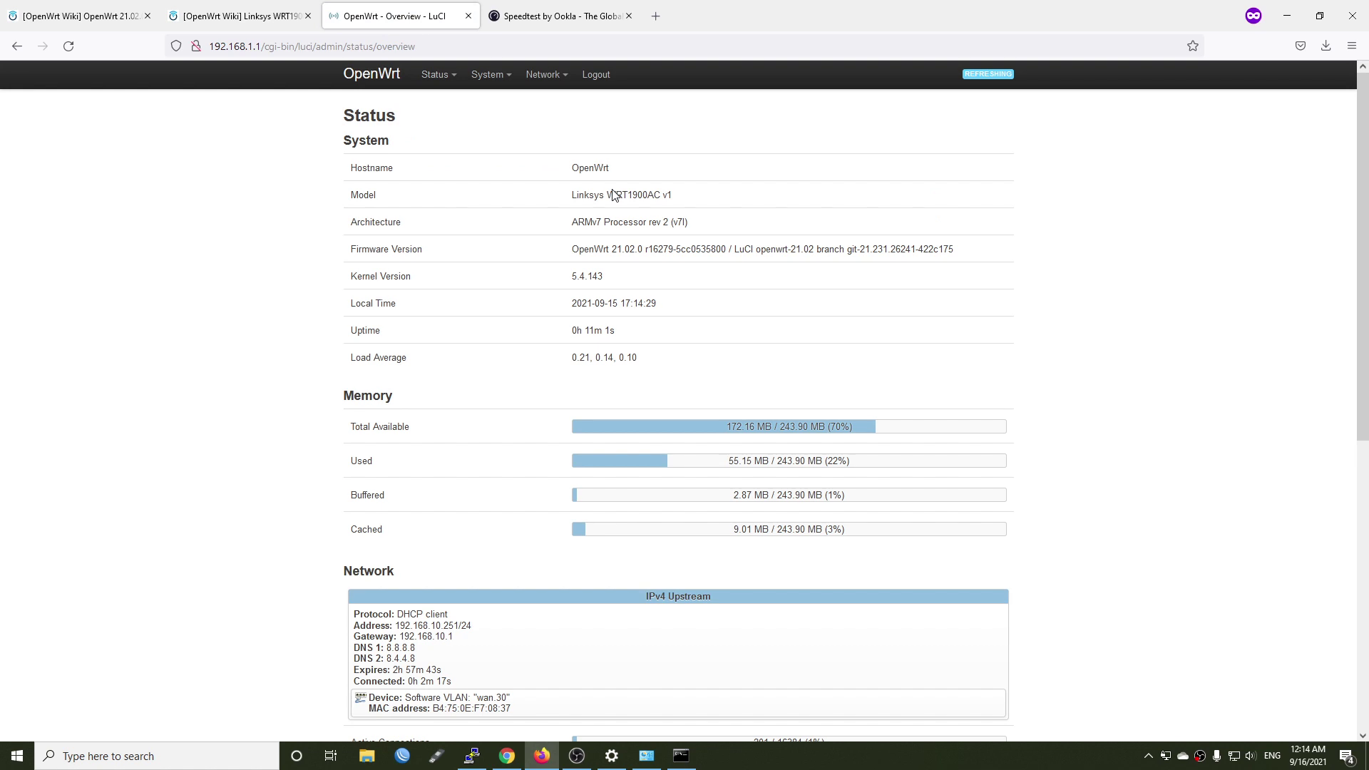
pyautogui.moveTo(544, 74)
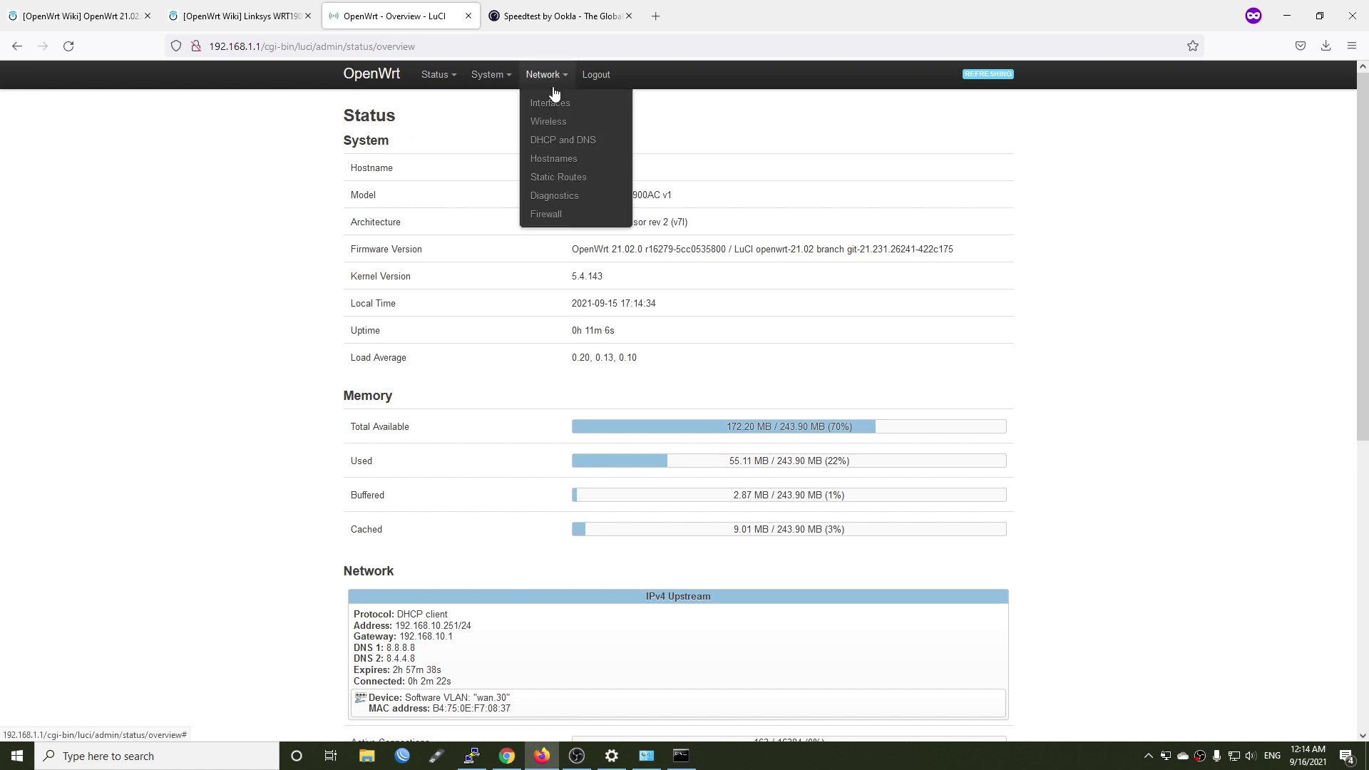
pyautogui.click(562, 100)
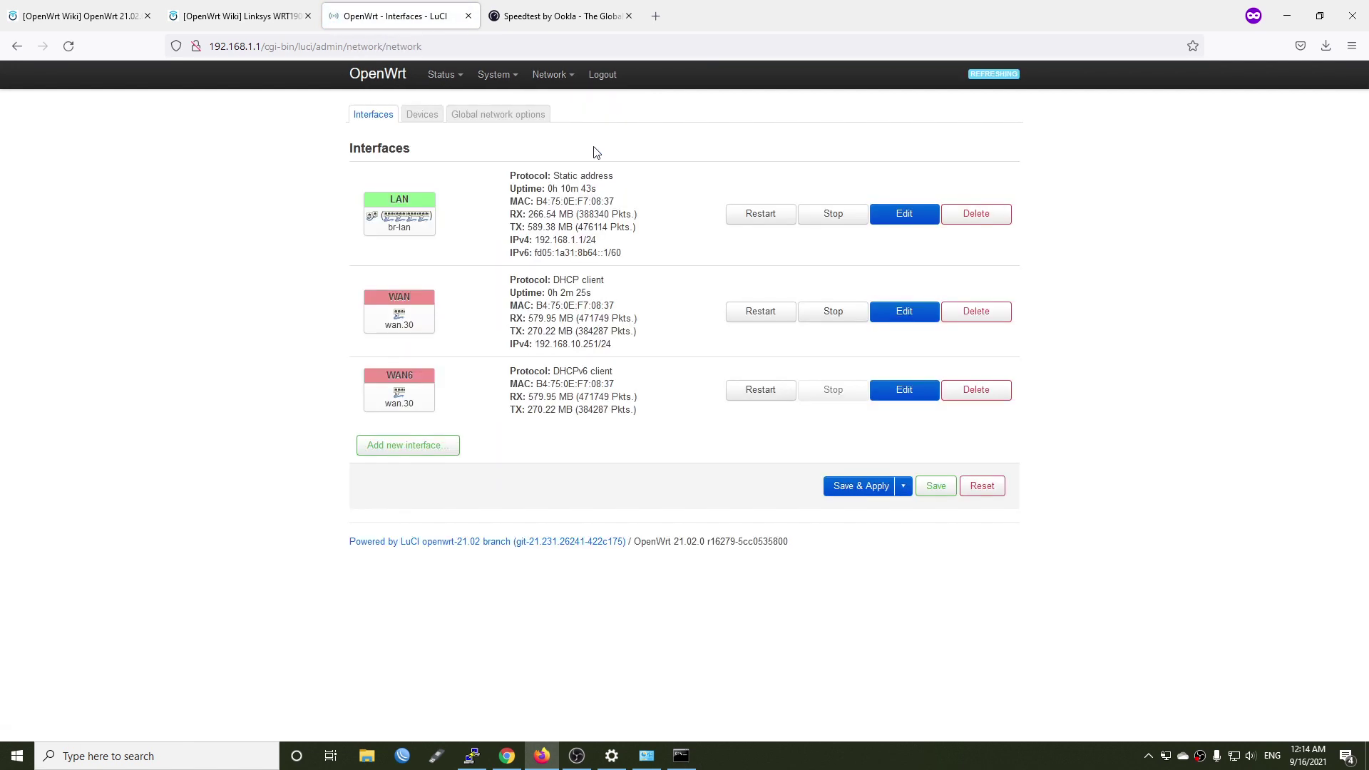
pyautogui.click(420, 118)
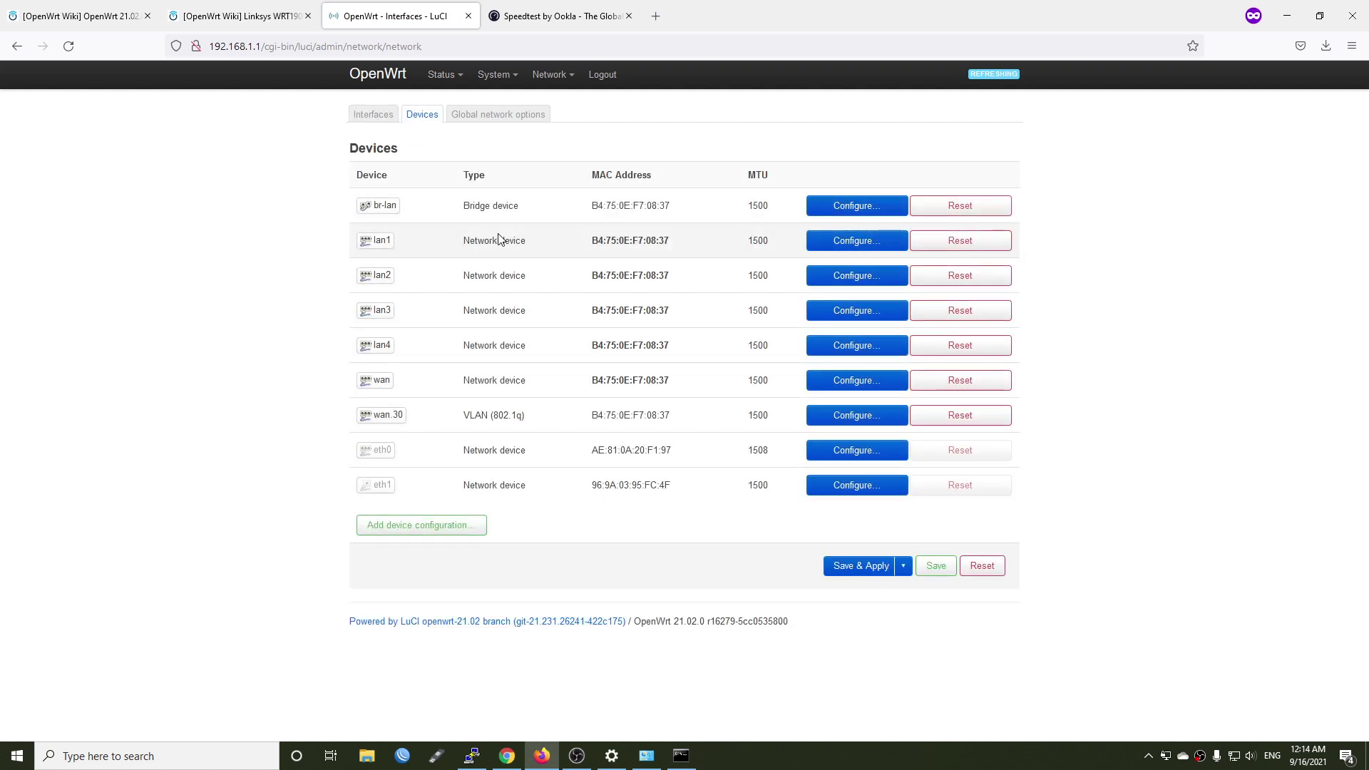